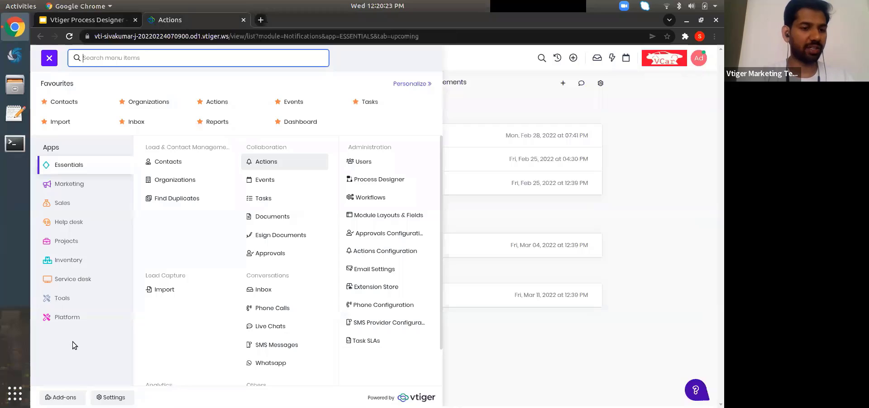
Open the Process Designer from the Platform apps
{"action": "left_click", "coordinate": [61, 318]}
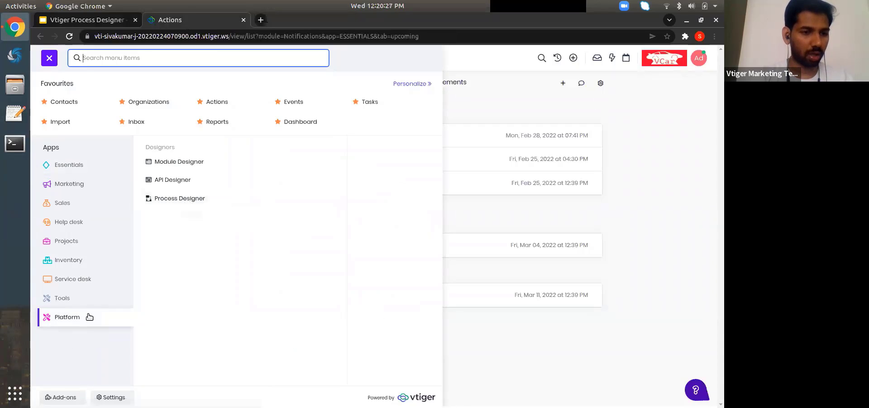
{"action": "left_click", "coordinate": [67, 165]}
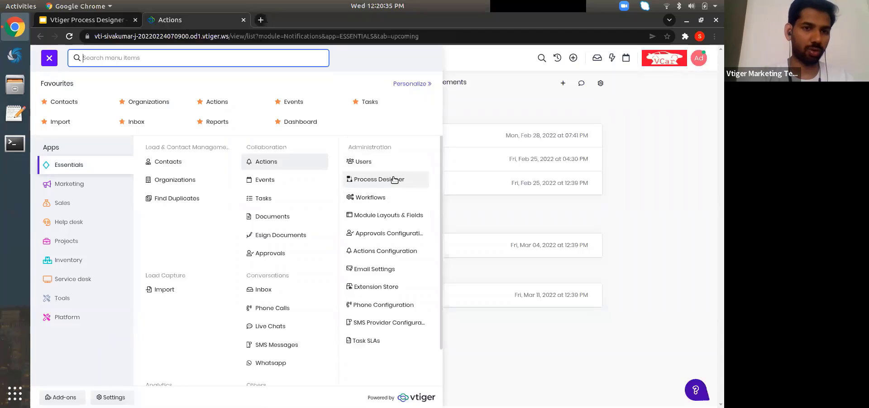
{"action": "left_click", "coordinate": [67, 317]}
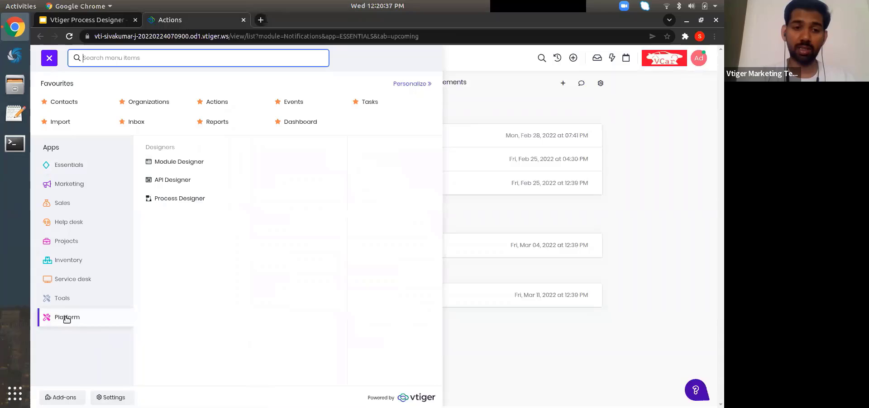
{"action": "left_click", "coordinate": [176, 198]}
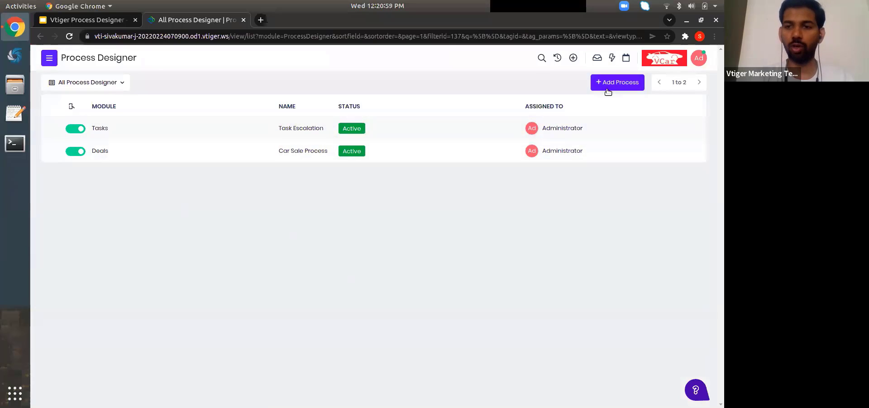
Review the Use case 1 Task Management slide in the Google Slides presentation, and return to the Process Designer list
{"action": "left_click", "coordinate": [74, 18]}
{"action": "left_click", "coordinate": [81, 309]}
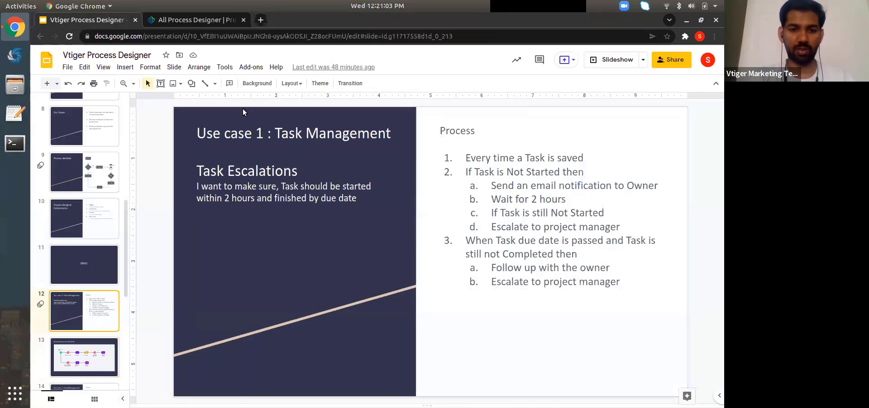
{"action": "left_click", "coordinate": [207, 17]}
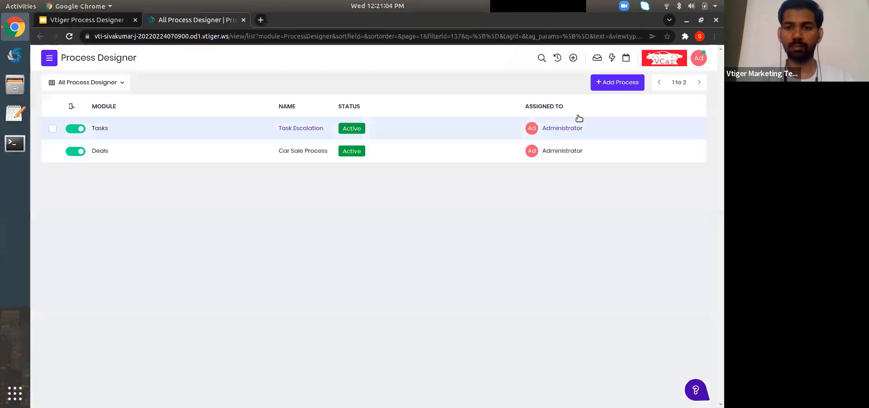
Add a process named Task Escalation Demo for the Tasks module and open it for editing
{"action": "left_click", "coordinate": [622, 83]}
{"action": "left_click", "coordinate": [400, 101]}
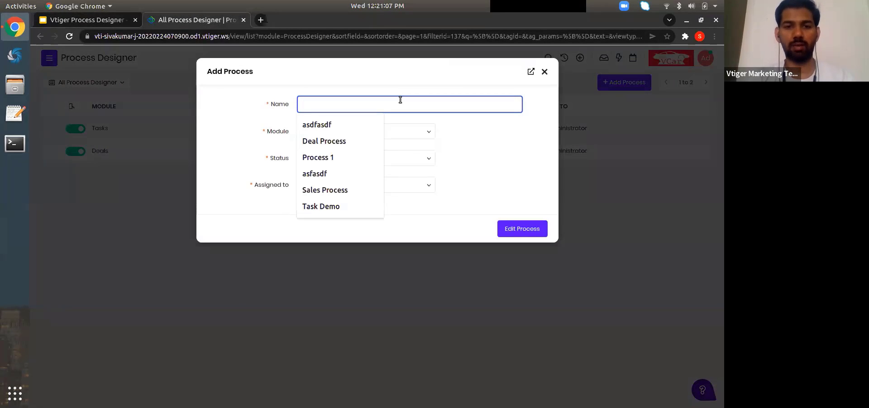
{"action": "type", "text": "Task"}
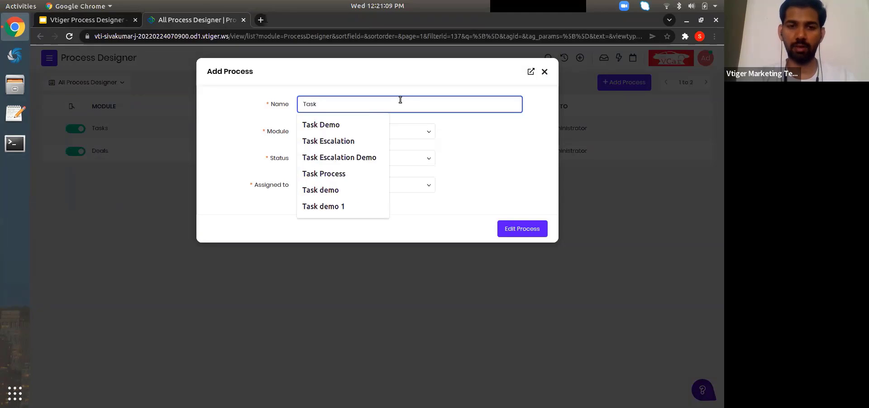
{"action": "key", "text": "Down"}
{"action": "key", "text": "Down"}
{"action": "key", "text": "Down"}
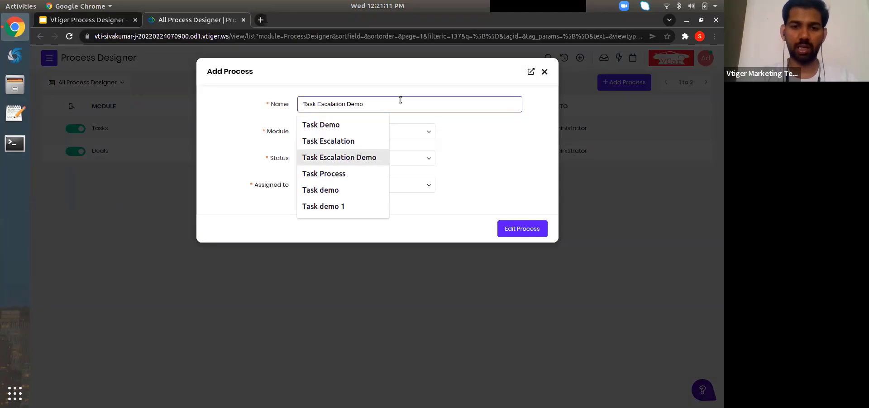
{"action": "key", "text": "Return"}
{"action": "left_click", "coordinate": [362, 131]}
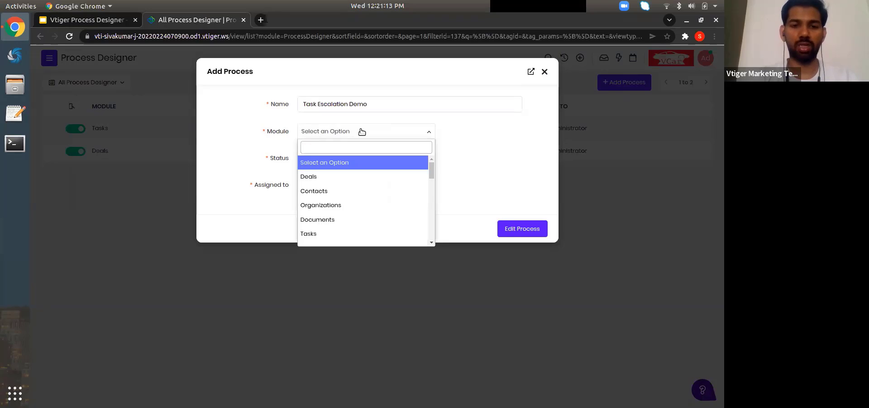
{"action": "type", "text": "tas"}
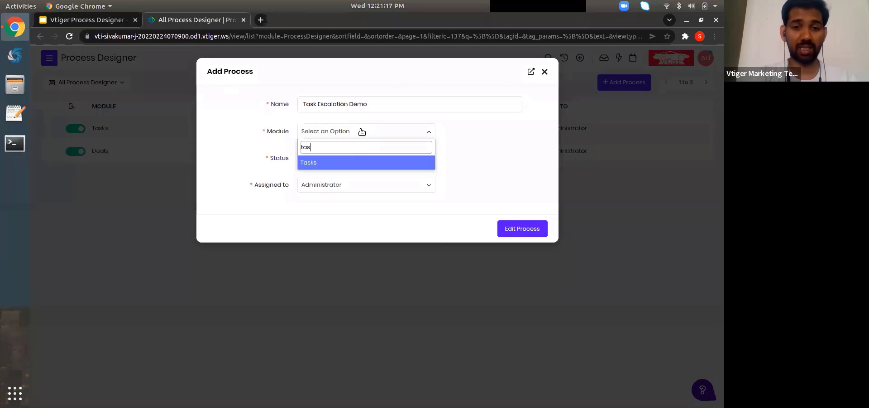
{"action": "key", "text": "Return"}
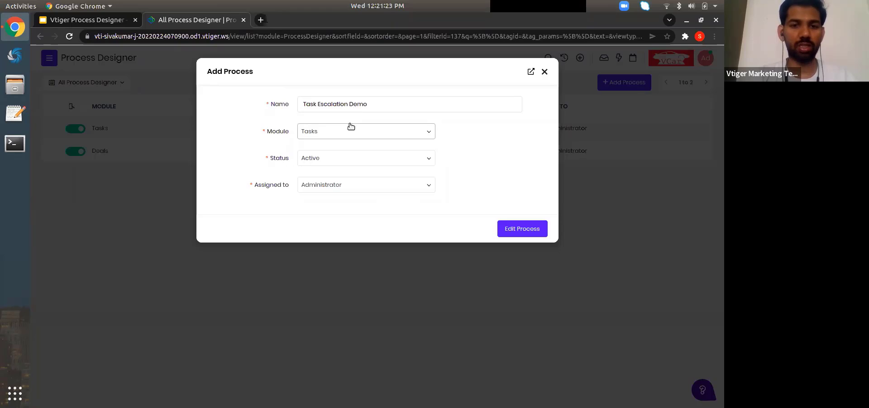
{"action": "left_click", "coordinate": [514, 227]}
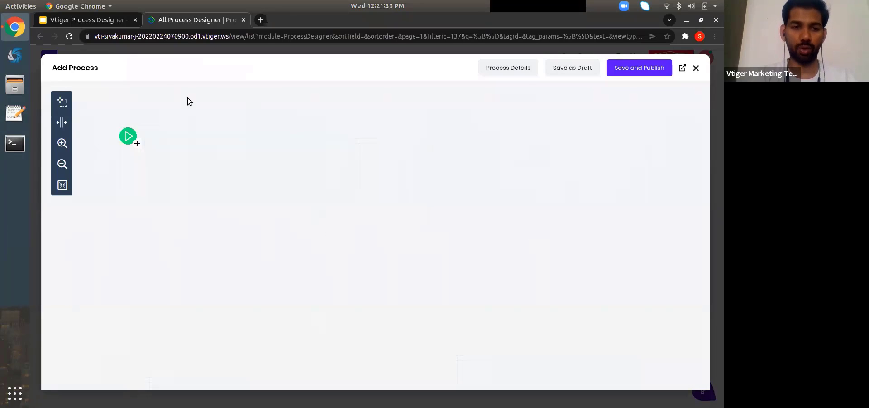
Open the start node's trigger properties and check the first process requirement on the Google Slides use case slide
{"action": "left_click", "coordinate": [132, 136]}
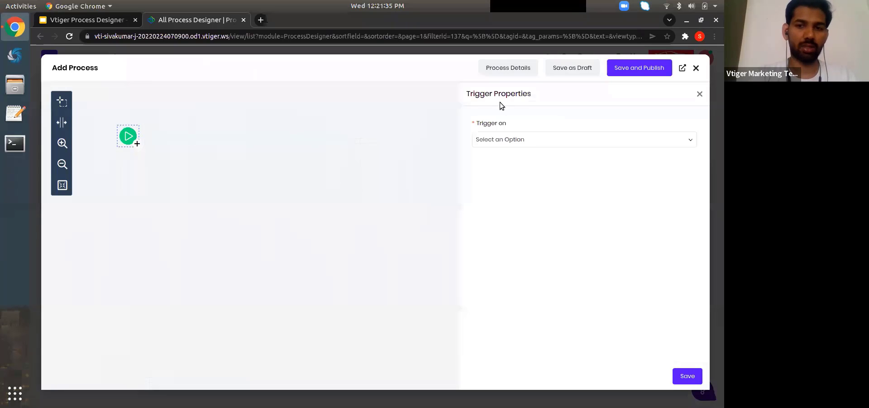
{"action": "triple_click", "coordinate": [479, 96]}
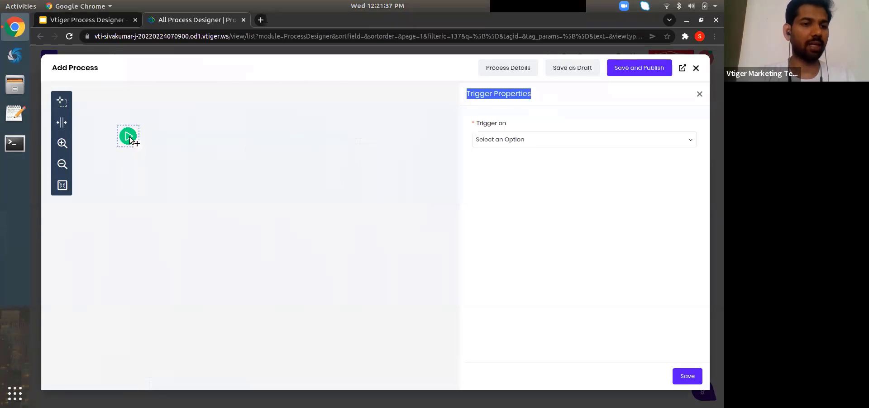
{"action": "left_click", "coordinate": [99, 24]}
{"action": "triple_click", "coordinate": [513, 160]}
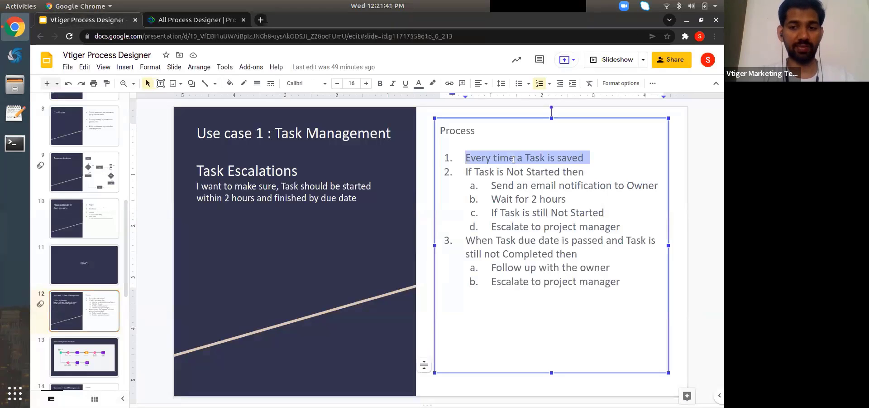
{"action": "key", "text": "ctrl+Tab"}
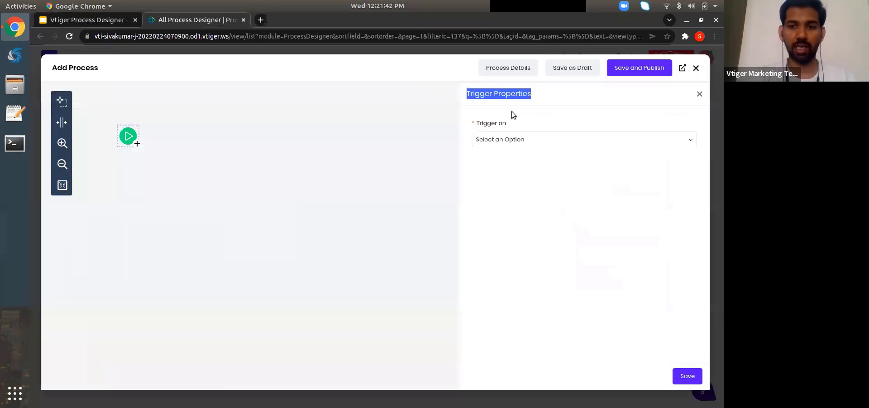
Set the trigger to Update (Includes Creation) with recurrence Every time record is saved, and save the trigger properties
{"action": "left_click", "coordinate": [509, 144]}
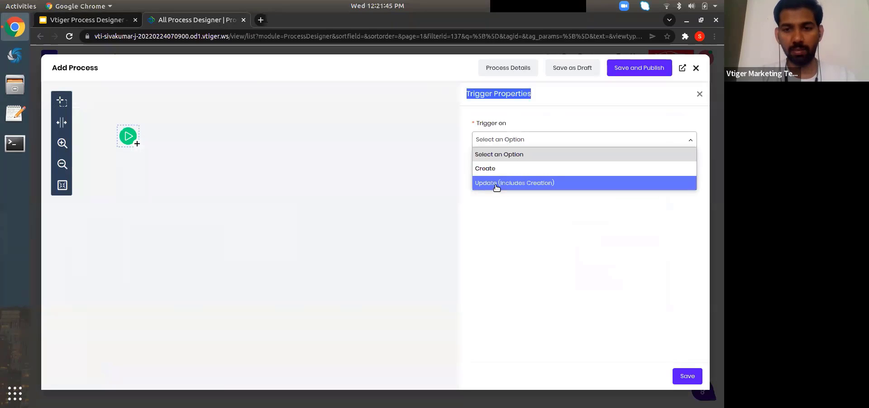
{"action": "left_click", "coordinate": [487, 183]}
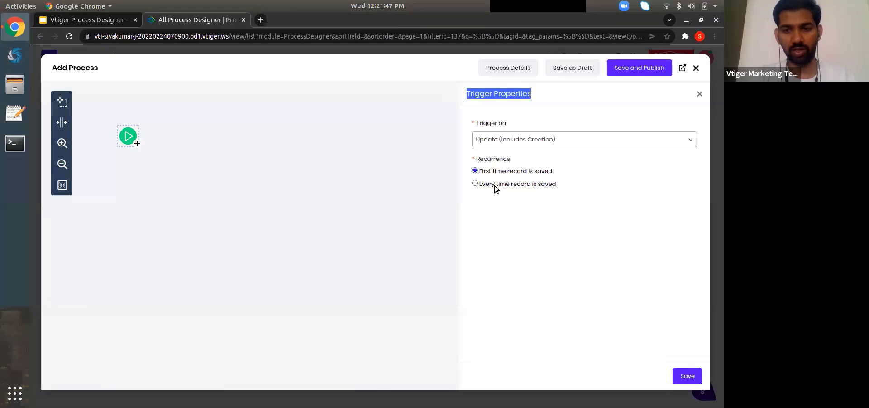
{"action": "left_click", "coordinate": [475, 183]}
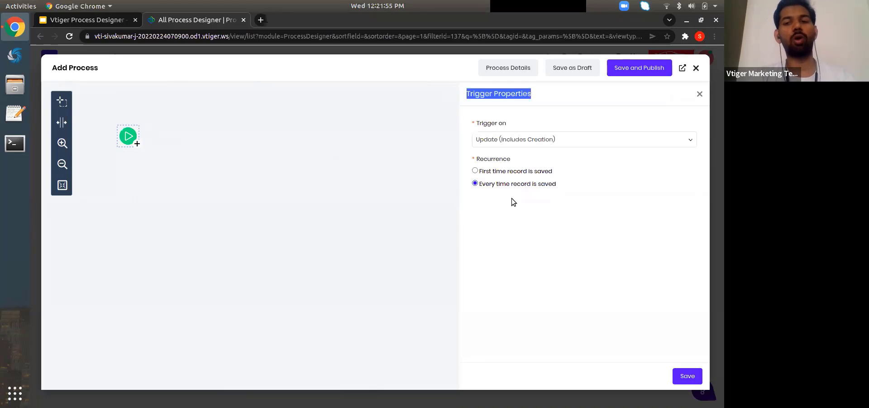
{"action": "left_click", "coordinate": [541, 141]}
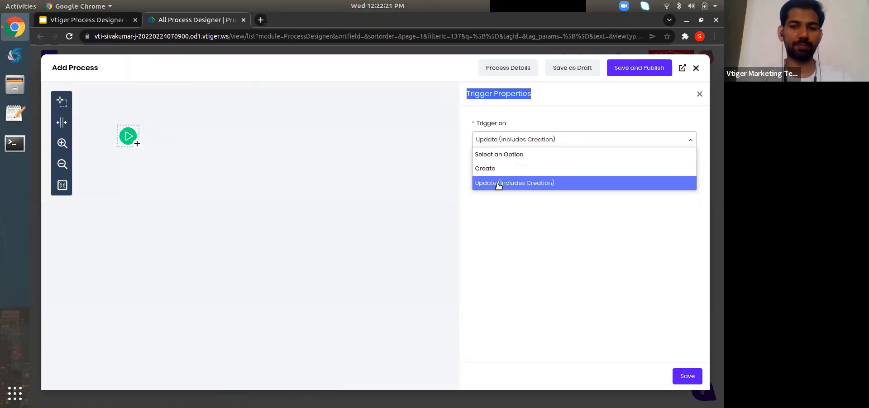
{"action": "left_click", "coordinate": [509, 183]}
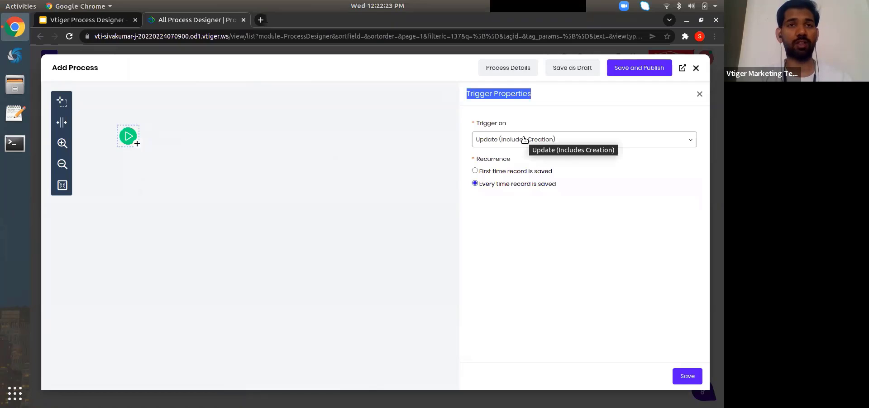
{"action": "left_click", "coordinate": [513, 111]}
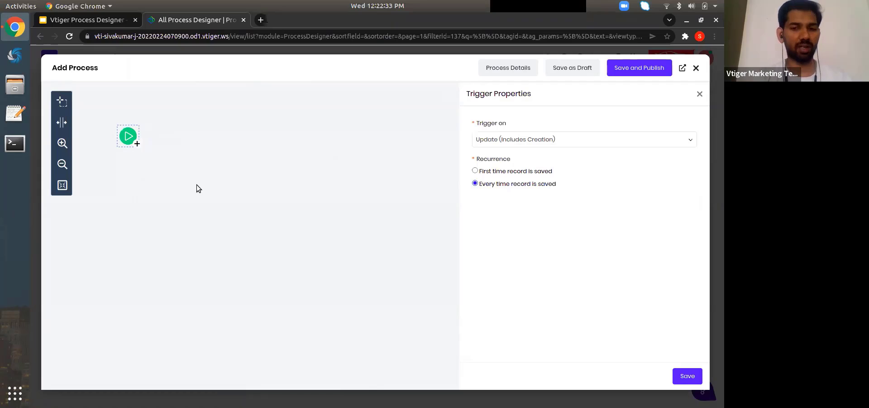
{"action": "triple_click", "coordinate": [493, 128]}
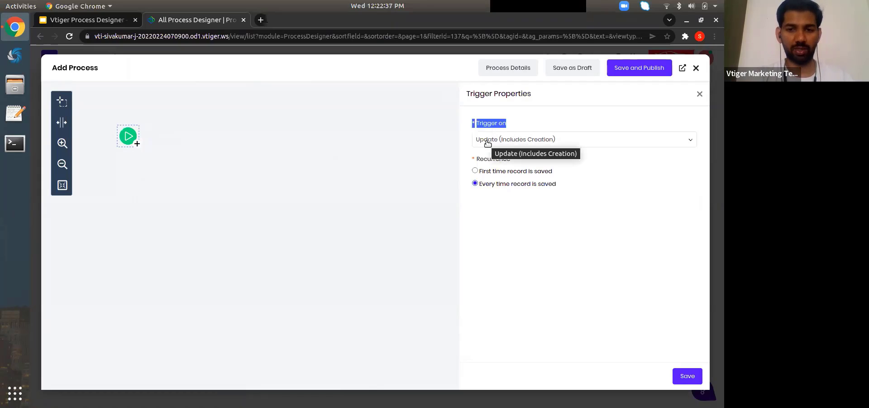
{"action": "left_click", "coordinate": [512, 130]}
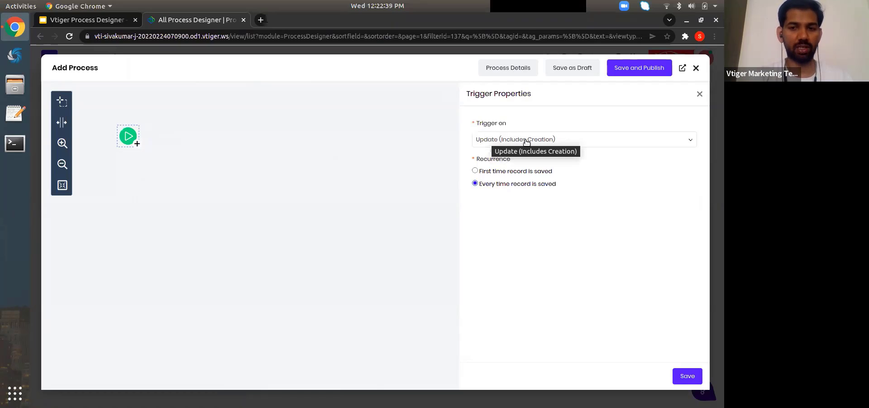
{"action": "left_click", "coordinate": [686, 376]}
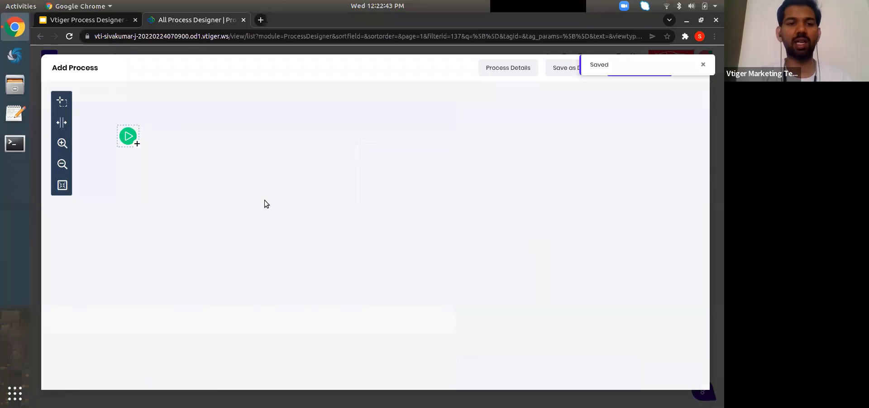
Check the second requirement, for tasks not started, on the Google Slides use case slide and return to the process editor
{"action": "key", "text": "ctrl+Page_Up"}
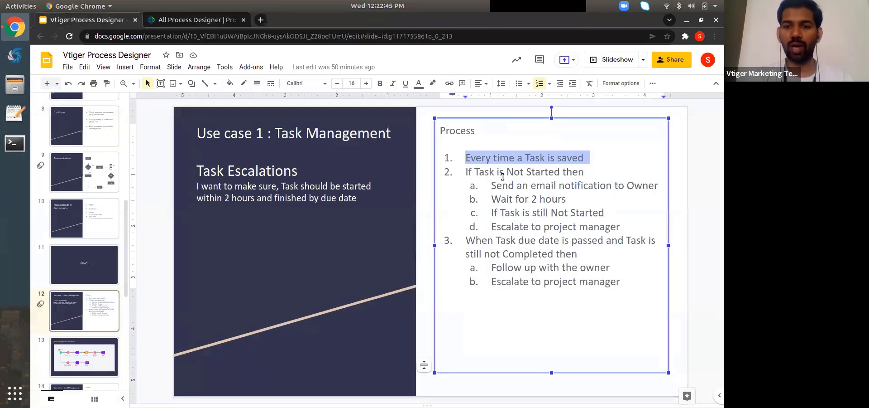
{"action": "triple_click", "coordinate": [503, 176]}
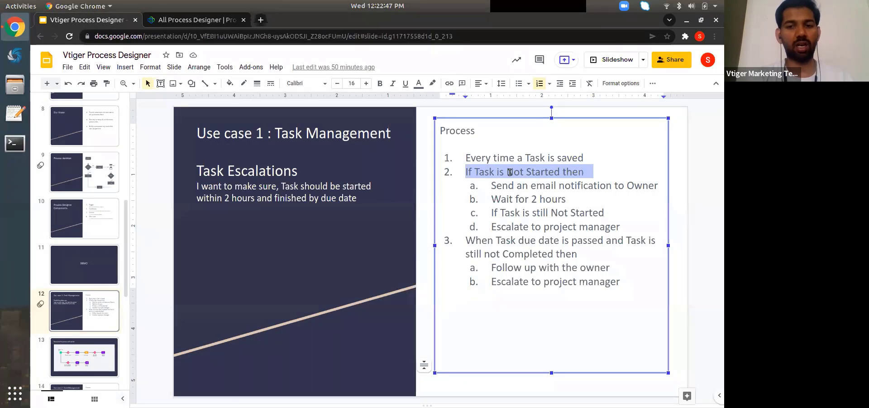
{"action": "left_click", "coordinate": [533, 173]}
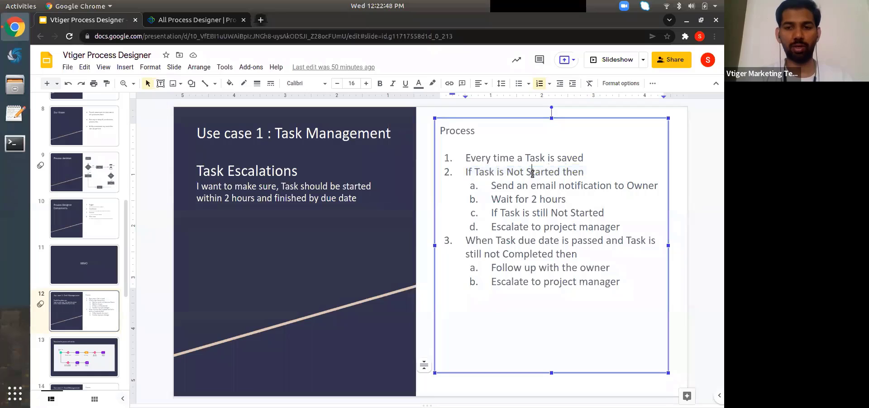
{"action": "left_click", "coordinate": [188, 20]}
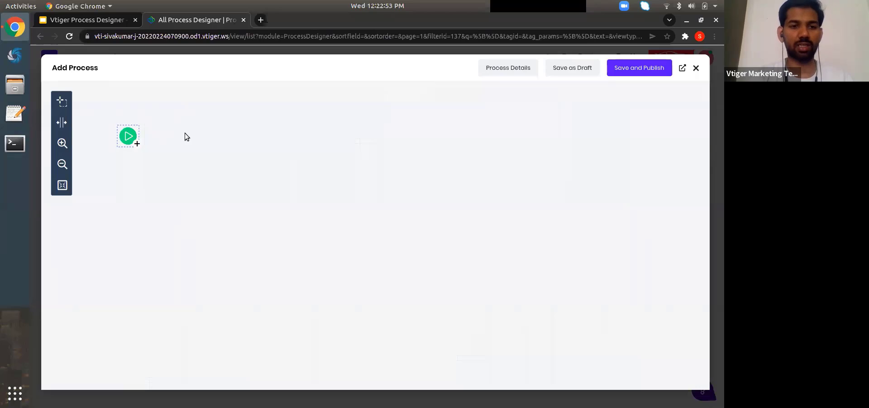
Add a conditions node directly after the start node, having viewed the available action types
{"action": "left_click", "coordinate": [138, 144]}
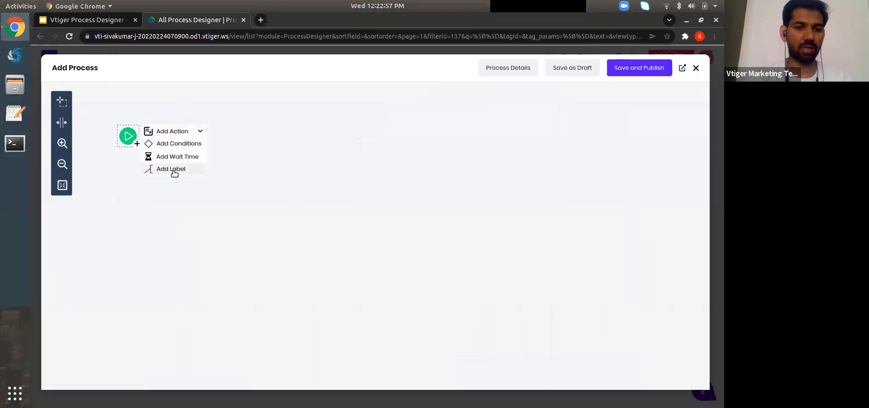
{"action": "left_click", "coordinate": [187, 131]}
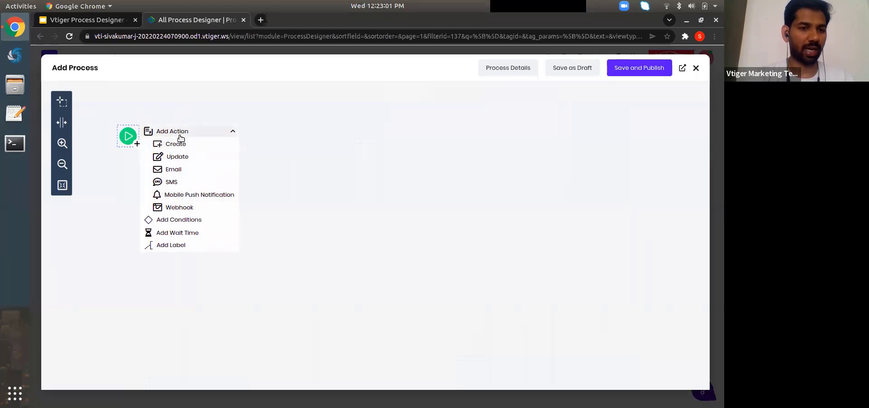
{"action": "left_click", "coordinate": [181, 132]}
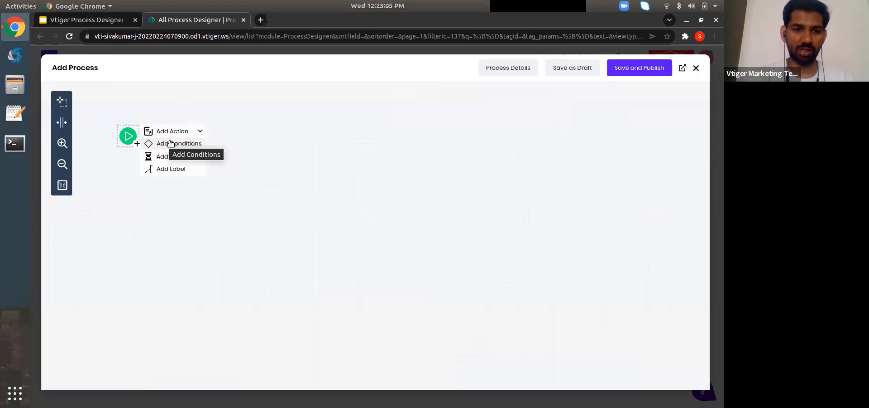
{"action": "left_click", "coordinate": [171, 143]}
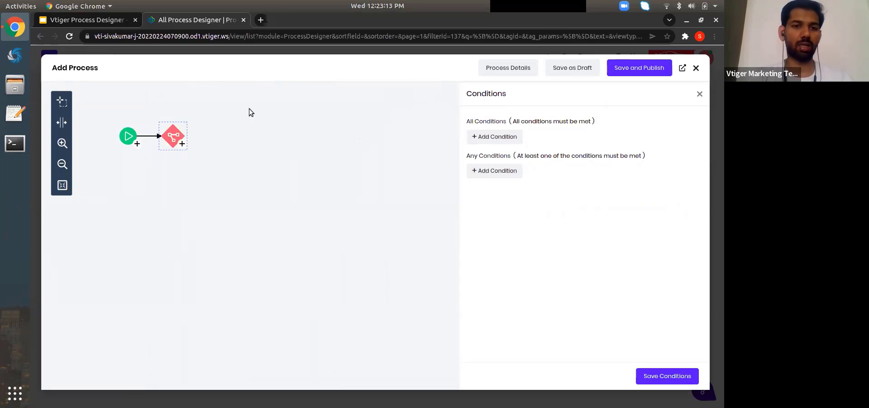
Add an all-conditions rule on the Stage field with the operator is, and open its value for editing
{"action": "left_click", "coordinate": [496, 137]}
{"action": "left_click", "coordinate": [496, 140]}
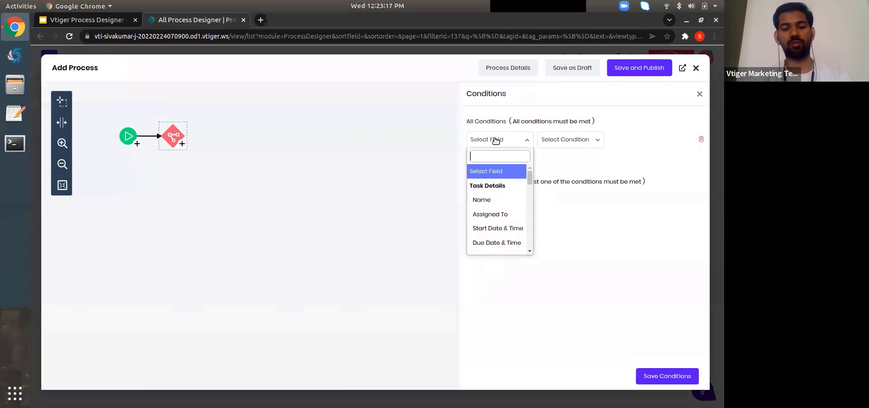
{"action": "type", "text": "task"}
{"action": "key", "text": "BackSpace"}
{"action": "key", "text": "BackSpace"}
{"action": "key", "text": "BackSpace"}
{"action": "key", "text": "BackSpace"}
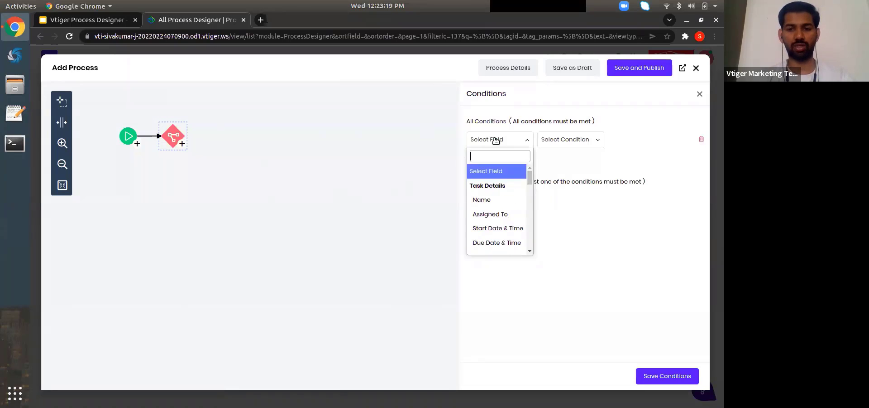
{"action": "type", "text": "stage"}
{"action": "key", "text": "Return"}
{"action": "left_click", "coordinate": [642, 139]}
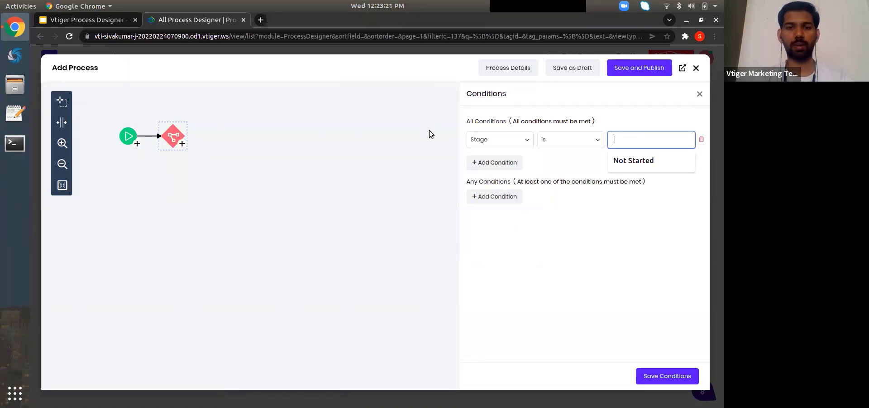
Select Not Started as the raw text value of the Stage condition
{"action": "left_click", "coordinate": [297, 116]}
{"action": "left_click", "coordinate": [291, 134]}
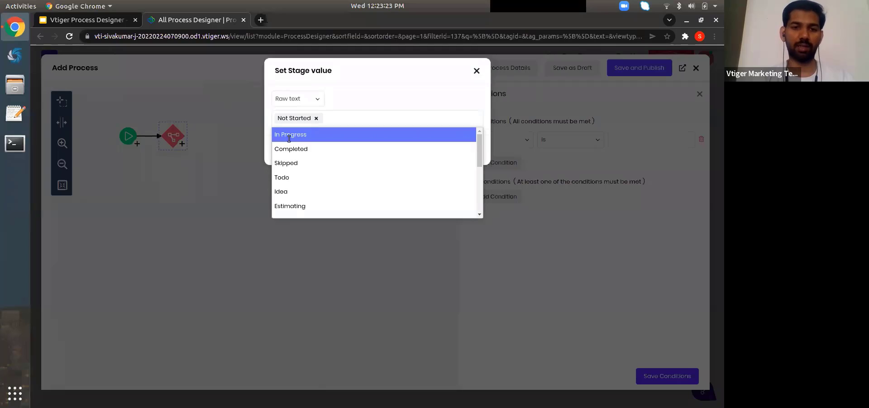
{"action": "left_click", "coordinate": [385, 93]}
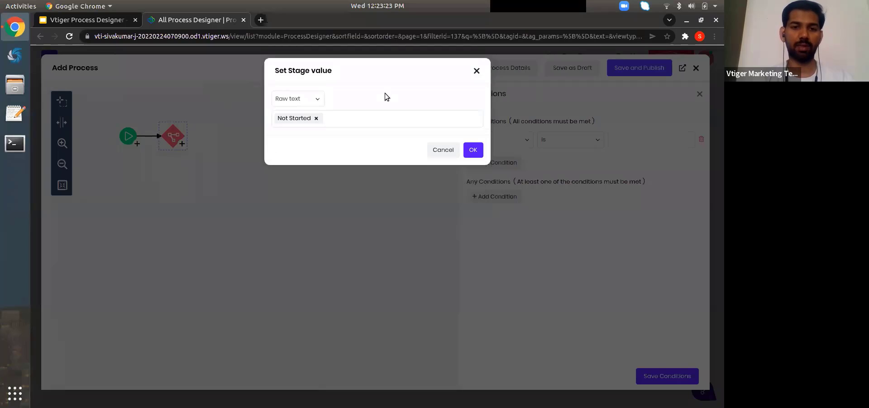
Examine the Field and Expression value types and the expression functions available for the Stage value
{"action": "left_click", "coordinate": [315, 100]}
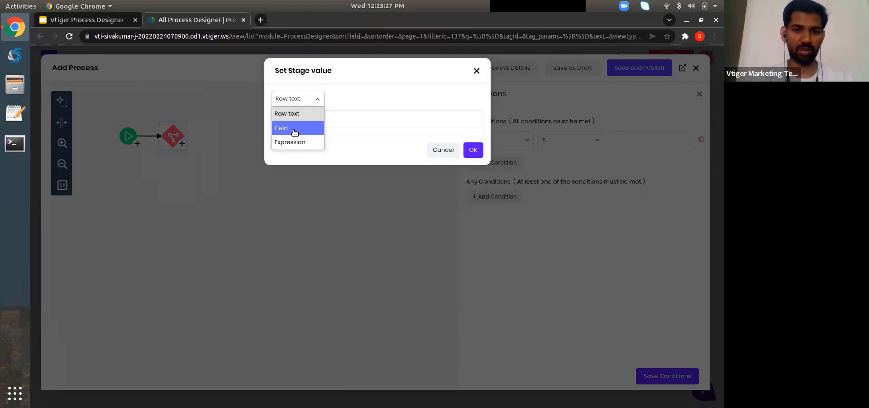
{"action": "left_click", "coordinate": [295, 130]}
{"action": "left_click", "coordinate": [377, 101]}
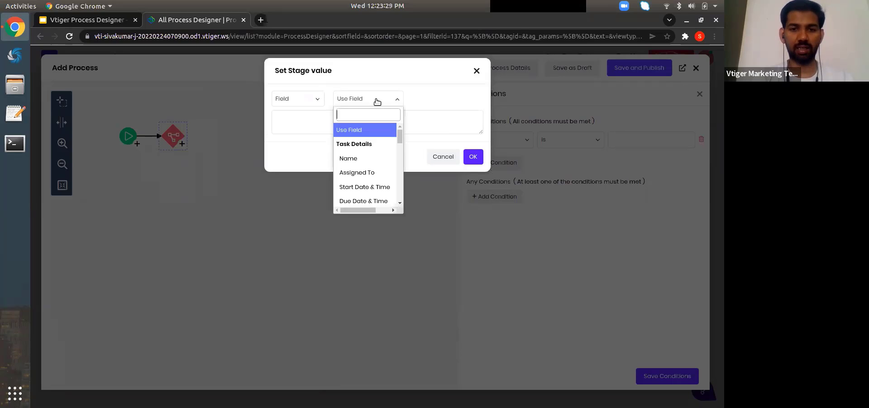
{"action": "left_click", "coordinate": [375, 97]}
{"action": "left_click", "coordinate": [315, 100]}
{"action": "left_click", "coordinate": [285, 140]}
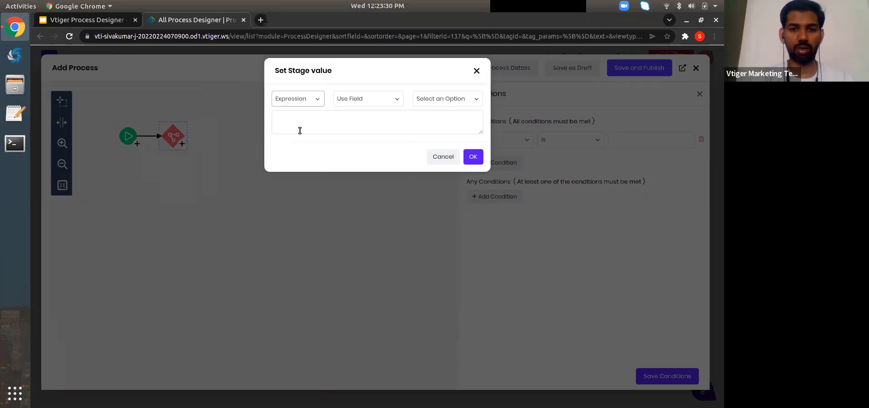
{"action": "left_click", "coordinate": [438, 100]}
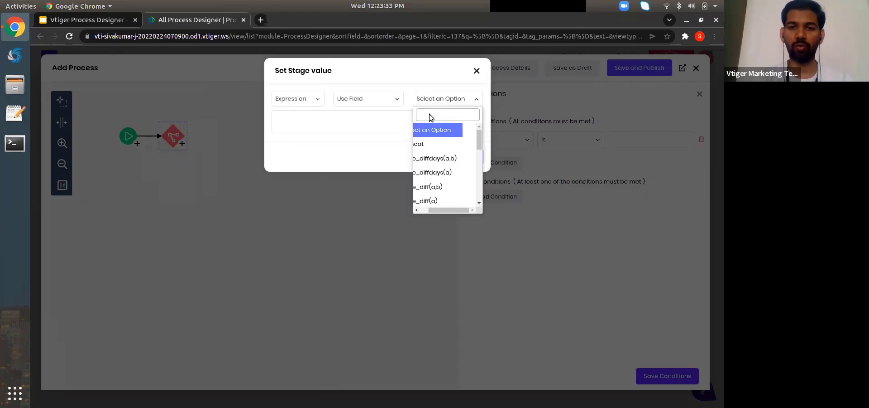
{"action": "left_click", "coordinate": [395, 67]}
Set the Stage condition's value to the raw text option Not Started and save the conditions
{"action": "left_click", "coordinate": [302, 98]}
{"action": "left_click", "coordinate": [280, 116]}
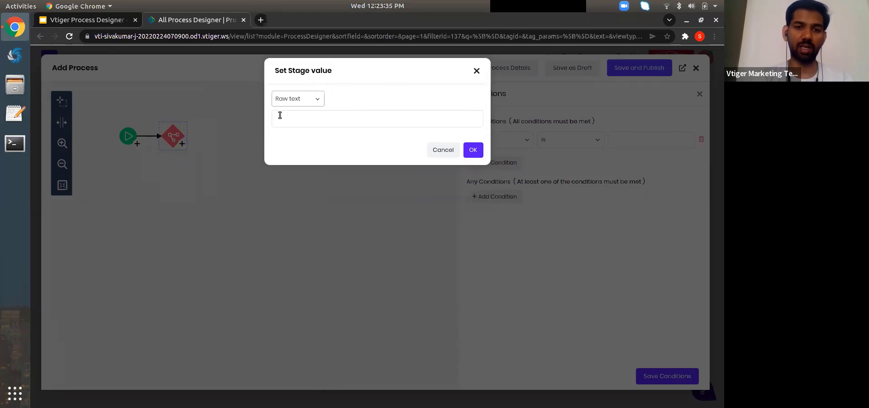
{"action": "left_click", "coordinate": [311, 123]}
{"action": "left_click", "coordinate": [300, 134]}
{"action": "left_click", "coordinate": [370, 90]}
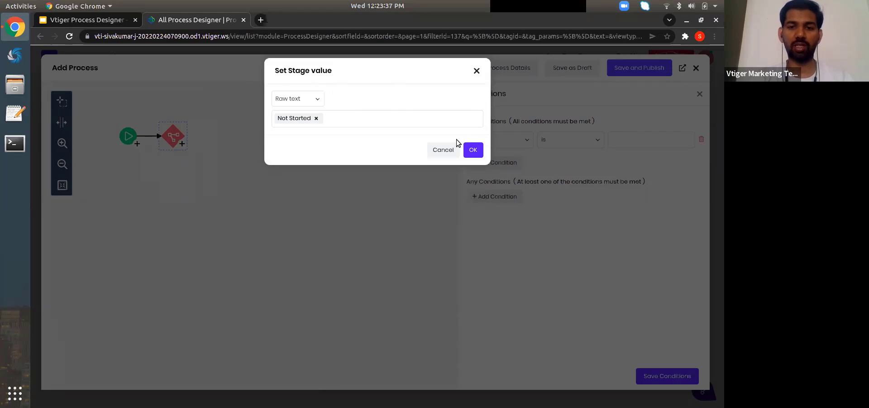
{"action": "left_click", "coordinate": [469, 148]}
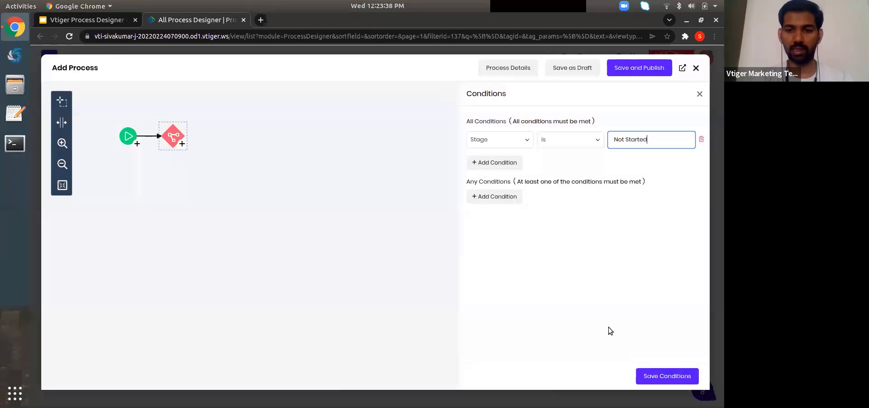
{"action": "left_click", "coordinate": [659, 376]}
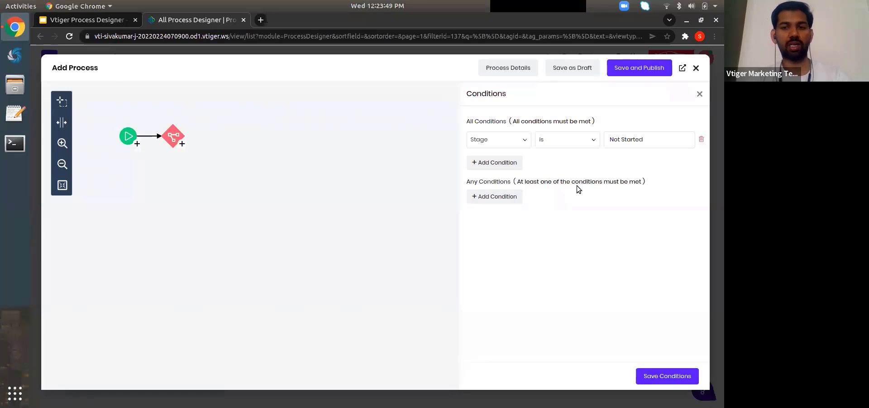
{"action": "left_click", "coordinate": [670, 379]}
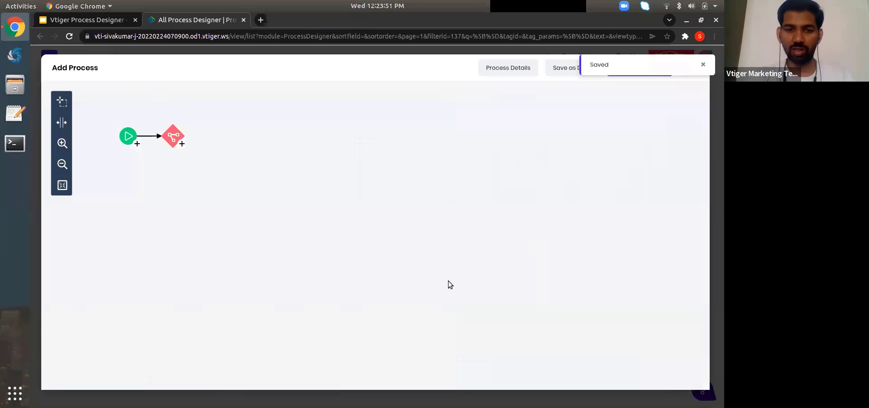
Add an Email action after the condition node and set its recipient to the Assigned To user's Primary Email
{"action": "left_click", "coordinate": [183, 144]}
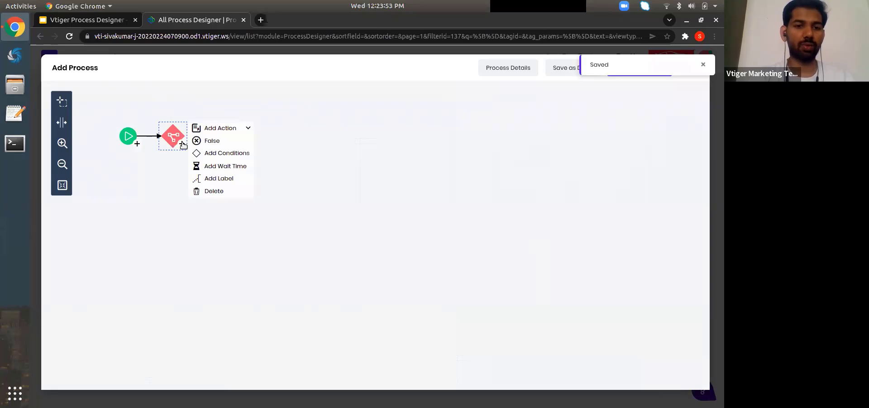
{"action": "left_click", "coordinate": [228, 130]}
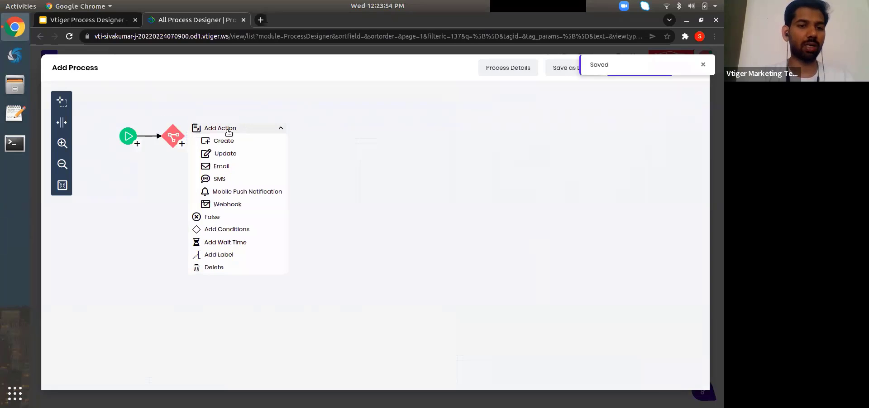
{"action": "left_click", "coordinate": [235, 166]}
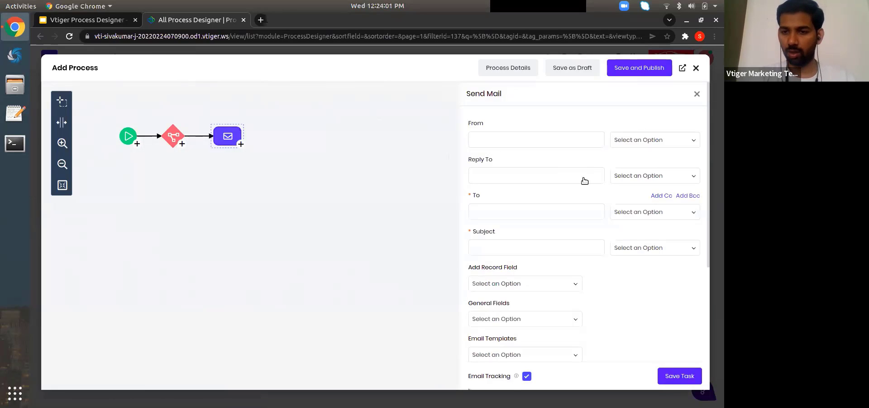
{"action": "left_click", "coordinate": [650, 213]}
{"action": "type", "text": "assign"}
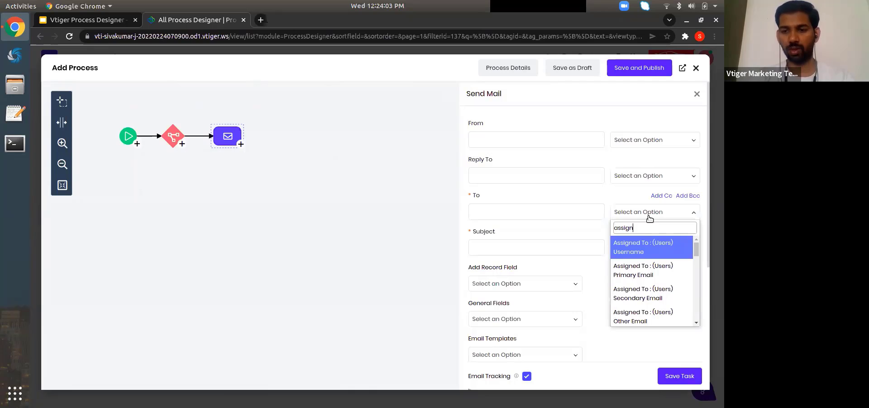
{"action": "key", "text": "Down"}
{"action": "key", "text": "Return"}
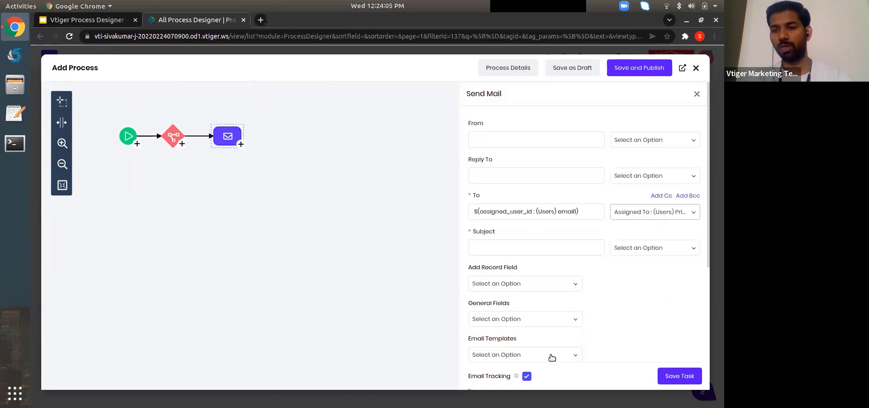
Examine the email action's template, merge template, signature and link insertion options
{"action": "scroll", "coordinate": [552, 357], "scroll_direction": "down", "scroll_amount": 5}
{"action": "scroll", "coordinate": [552, 357], "scroll_direction": "up", "scroll_amount": 5}
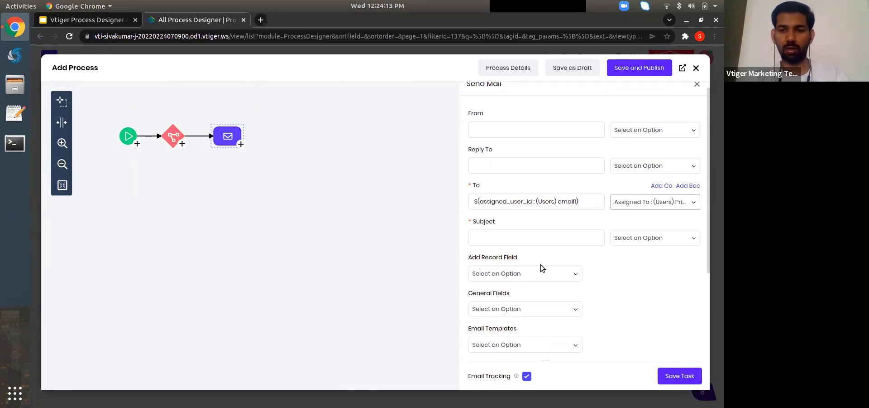
{"action": "scroll", "coordinate": [616, 220], "scroll_direction": "down", "scroll_amount": 5}
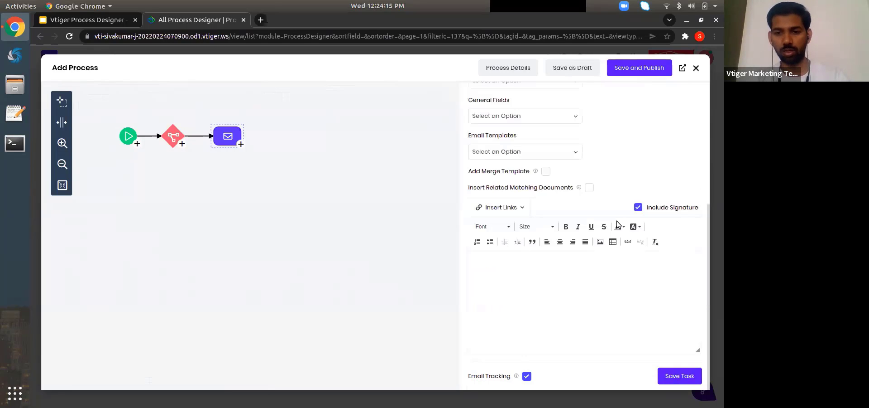
{"action": "scroll", "coordinate": [617, 221], "scroll_direction": "up", "scroll_amount": 1}
{"action": "triple_click", "coordinate": [516, 217]}
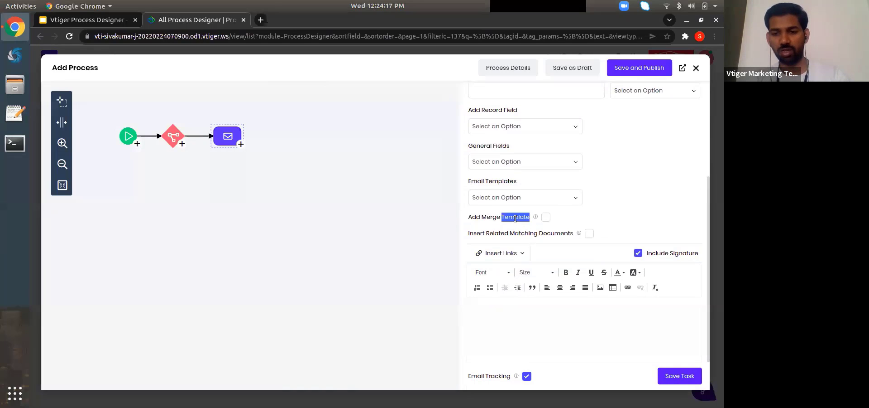
{"action": "scroll", "coordinate": [636, 211], "scroll_direction": "down", "scroll_amount": 1}
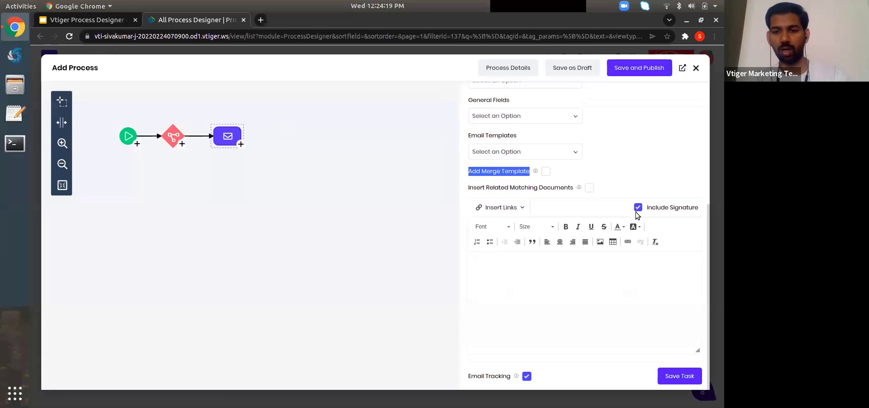
{"action": "left_click", "coordinate": [507, 207]}
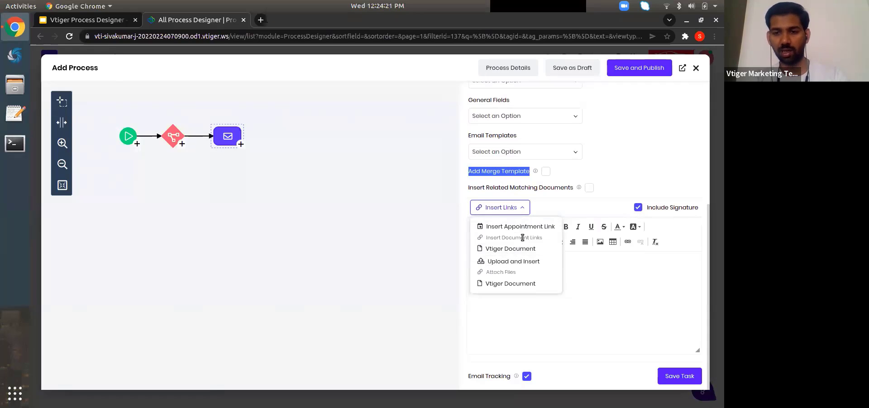
{"action": "left_click", "coordinate": [624, 145]}
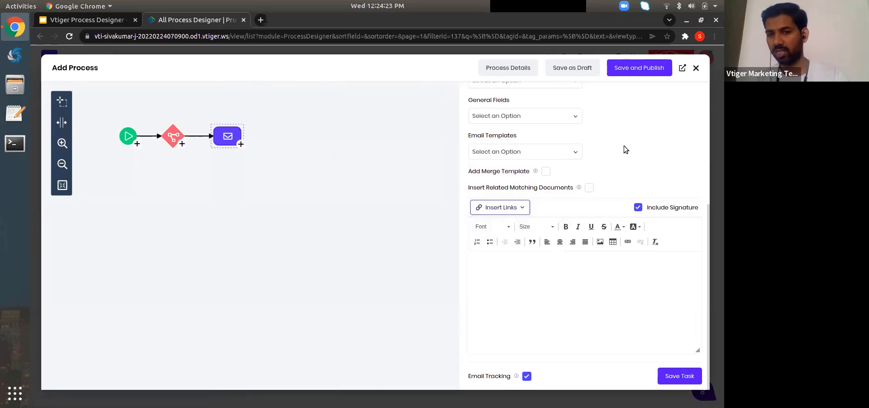
Enter "Task is in Pending" as the email subject
{"action": "scroll", "coordinate": [624, 146], "scroll_direction": "up", "scroll_amount": 5}
{"action": "left_click", "coordinate": [506, 248]}
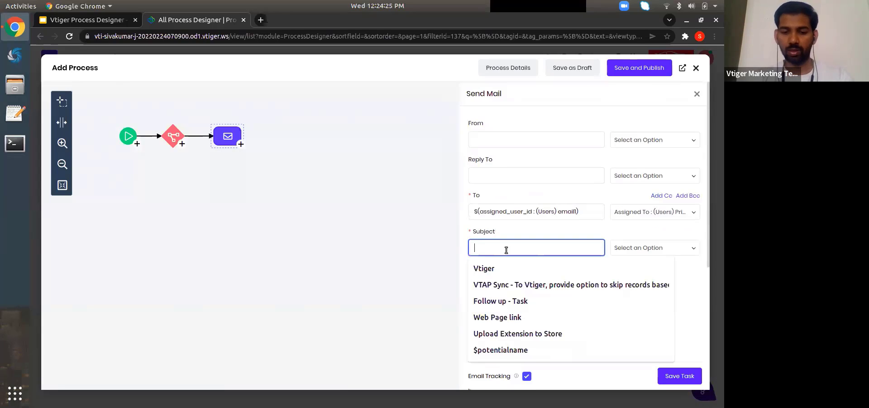
{"action": "type", "text": "Task is o"}
{"action": "type", "text": "ssigned to"}
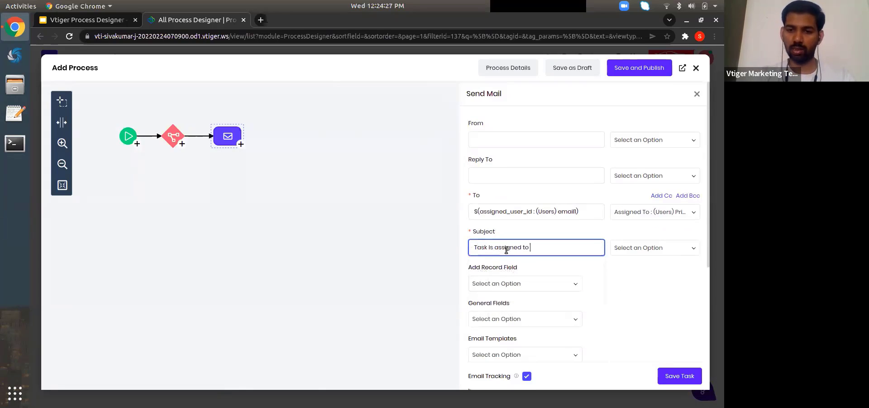
{"action": "key", "text": "ctrl+BackSpace"}
{"action": "key", "text": "ctrl+BackSpace"}
{"action": "type", "text": "in Pending "}
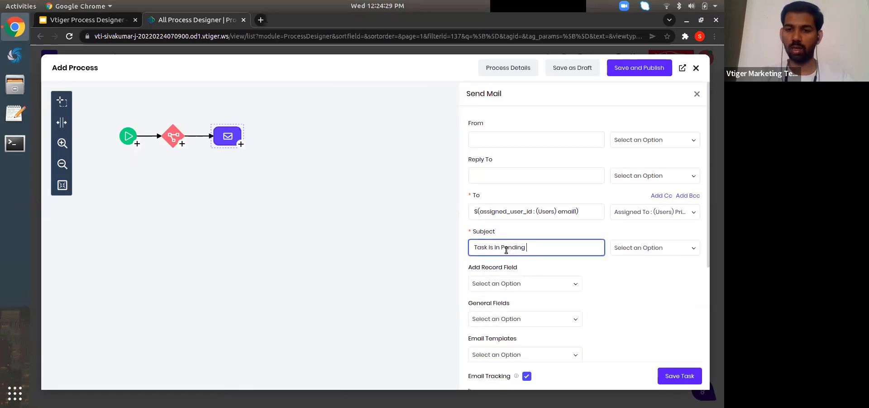
{"action": "type", "text": "state"}
{"action": "key", "text": "ctrl+BackSpace"}
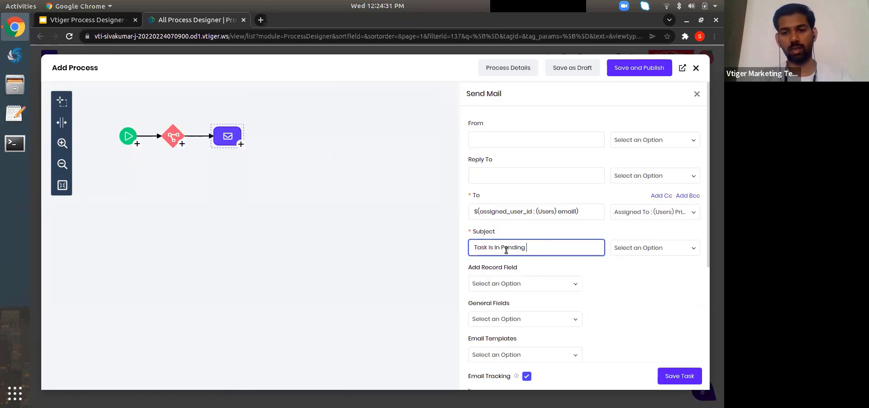
Write the email body as "Hello," followed by the line "There is a task assigned to you in pending state -"
{"action": "scroll", "coordinate": [586, 276], "scroll_direction": "down", "scroll_amount": 4}
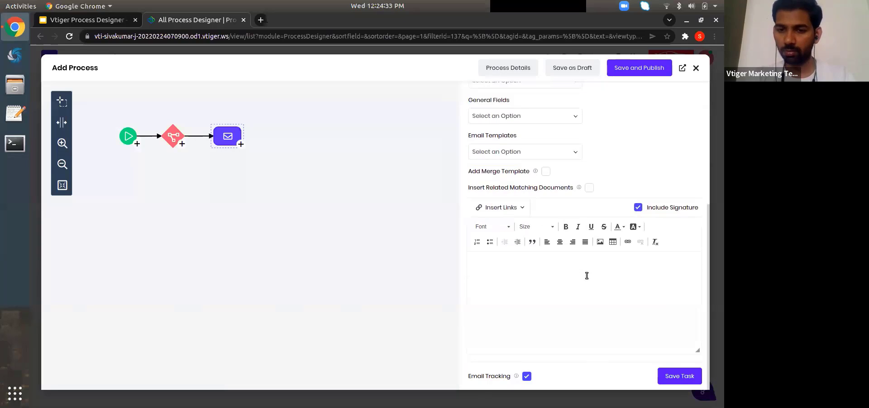
{"action": "left_click", "coordinate": [545, 282]}
{"action": "type", "text": "Hello,"}
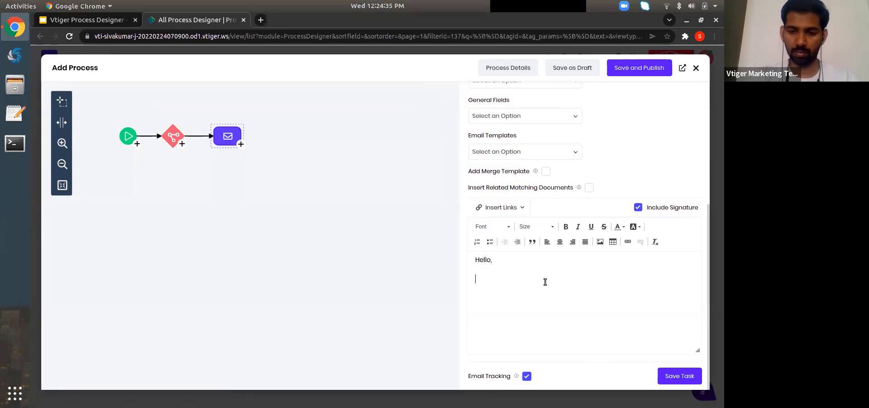
{"action": "type", "text": "T"}
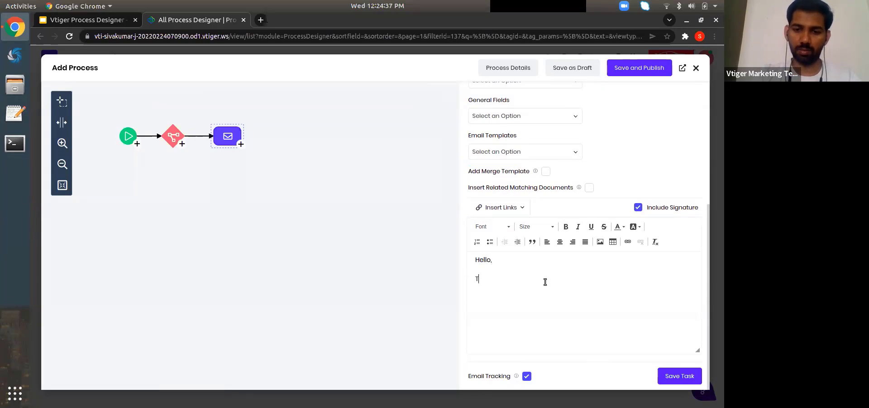
{"action": "type", "text": "hishere is a task a"}
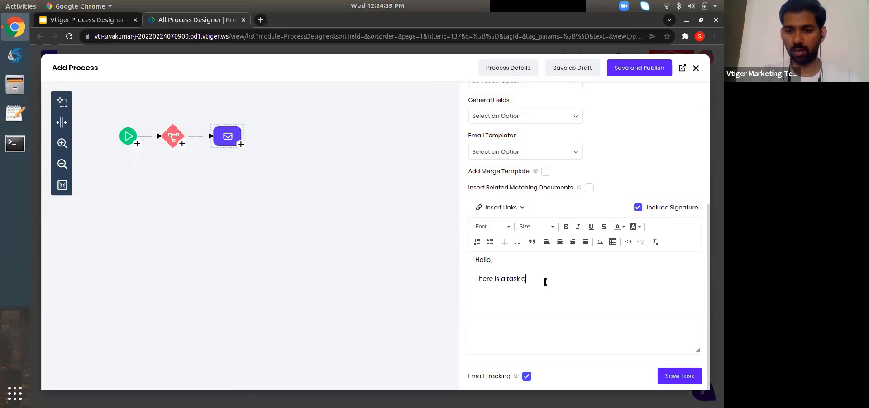
{"action": "type", "text": "ssigned to you in pen"}
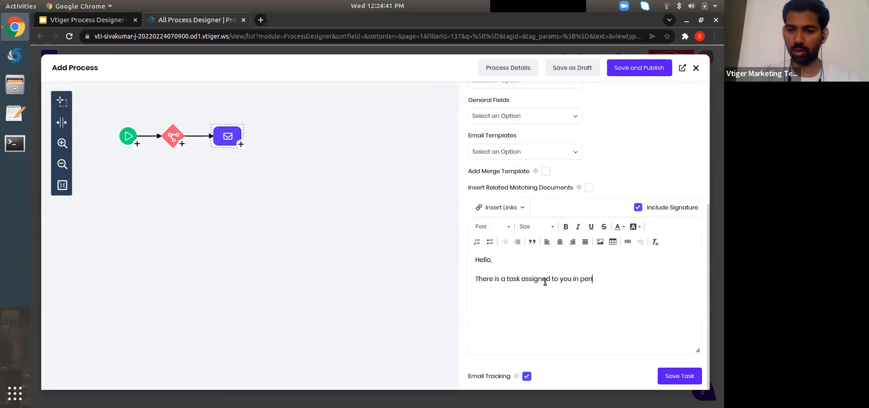
{"action": "type", "text": "ding state -"}
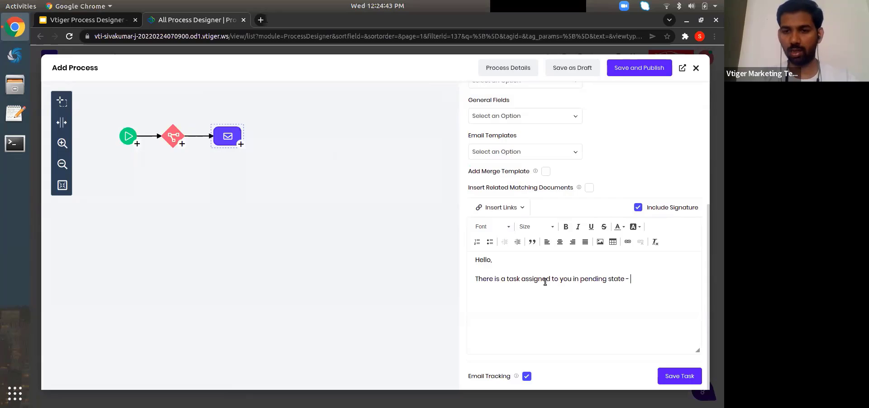
Insert the CRM Detail View URL general field at the end of the email body and save the email task
{"action": "left_click", "coordinate": [535, 118]}
{"action": "type", "text": "crm"}
{"action": "key", "text": "Return"}
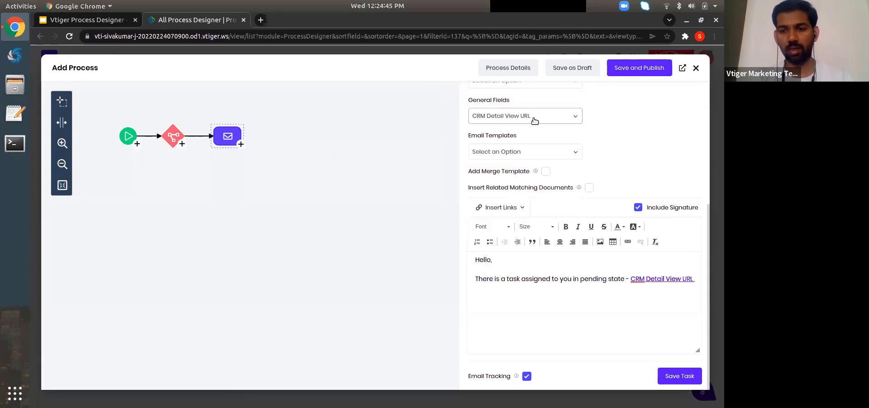
{"action": "scroll", "coordinate": [569, 267], "scroll_direction": "up", "scroll_amount": 5}
{"action": "scroll", "coordinate": [569, 267], "scroll_direction": "down", "scroll_amount": 5}
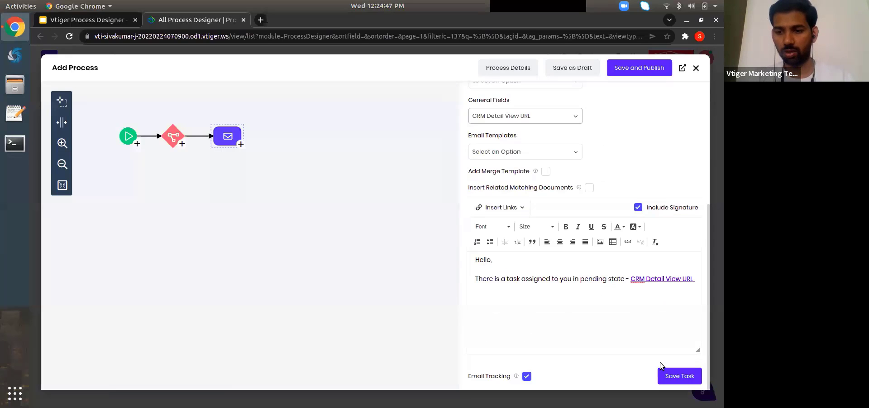
{"action": "left_click", "coordinate": [667, 374]}
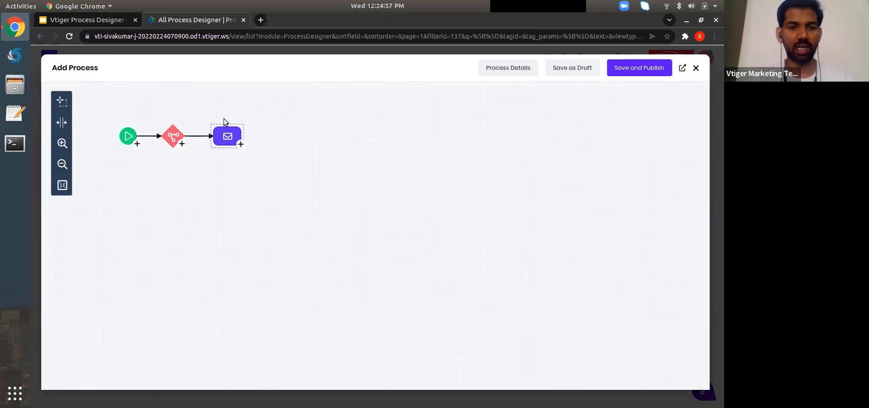
Add a wait time of 2 hours after the email action and save it
{"action": "left_click", "coordinate": [242, 144]}
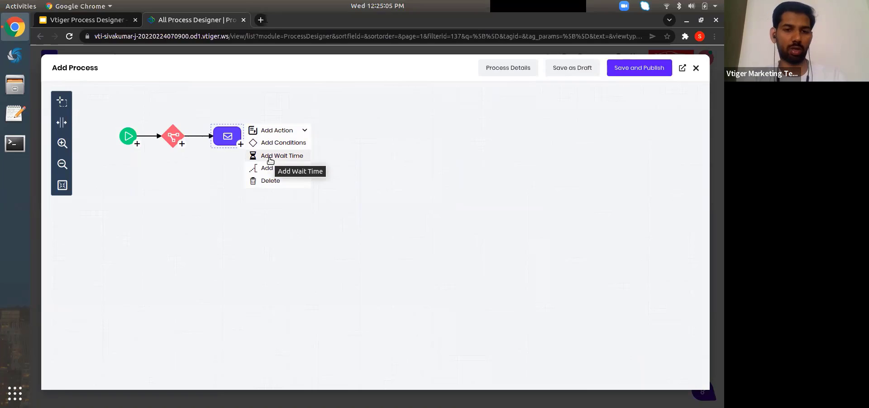
{"action": "left_click", "coordinate": [241, 144]}
{"action": "left_click", "coordinate": [242, 145]}
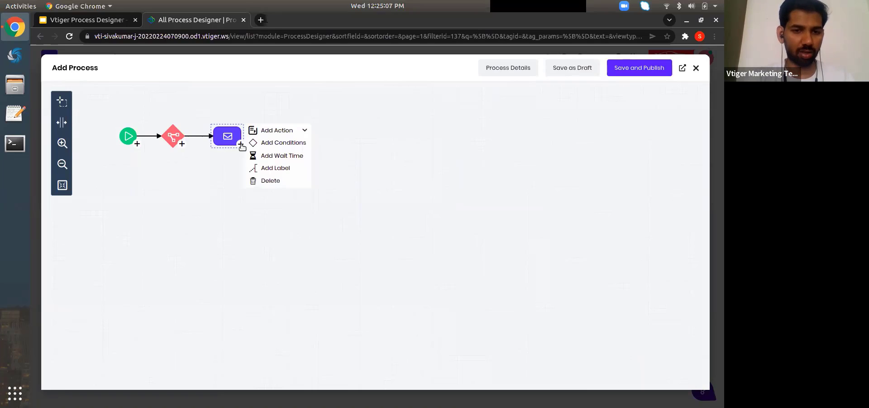
{"action": "left_click", "coordinate": [285, 157]}
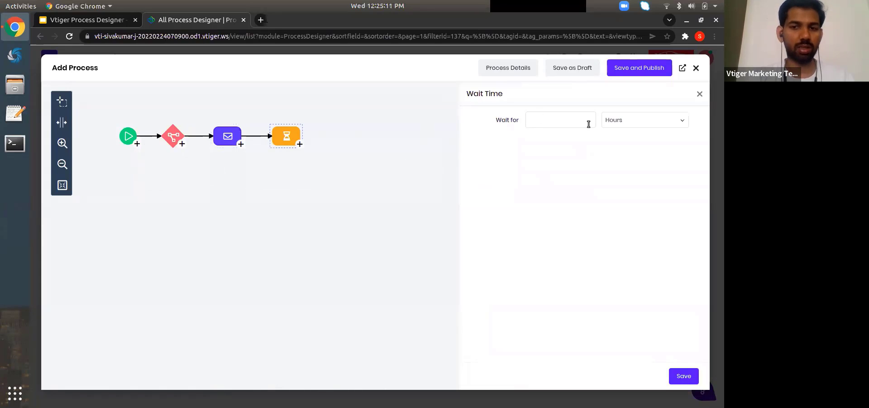
{"action": "left_click", "coordinate": [623, 120]}
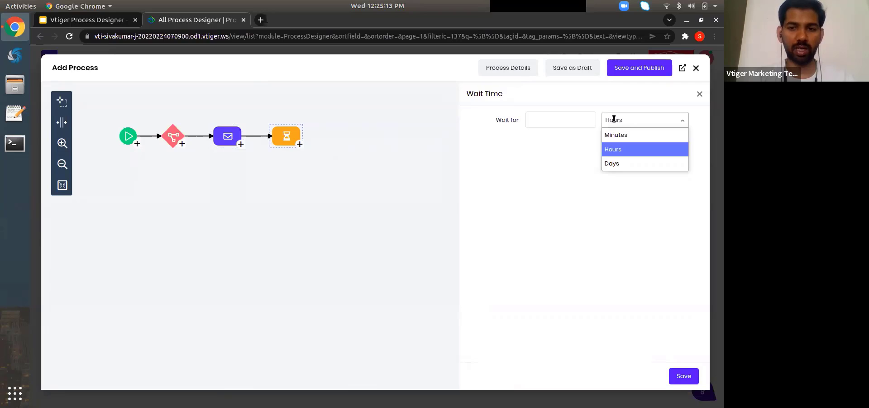
{"action": "left_click", "coordinate": [555, 120]}
{"action": "type", "text": "2"}
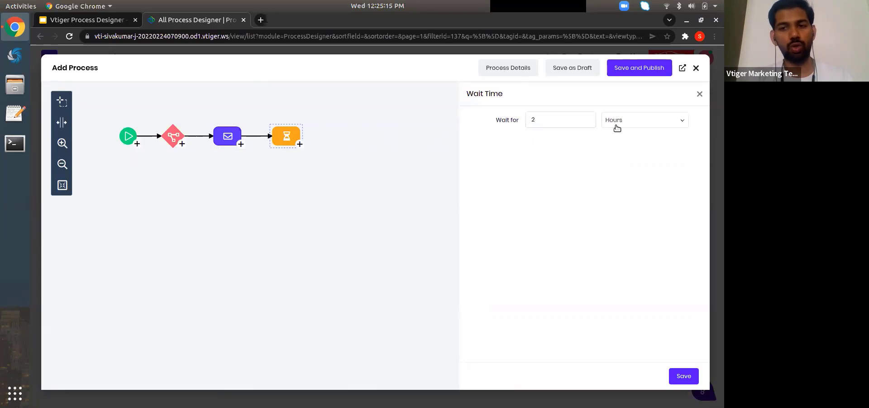
{"action": "left_click", "coordinate": [629, 120]}
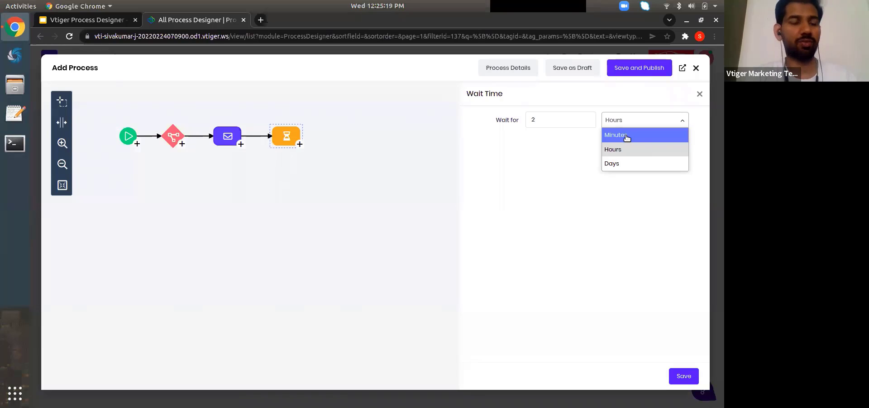
{"action": "left_click", "coordinate": [560, 161]}
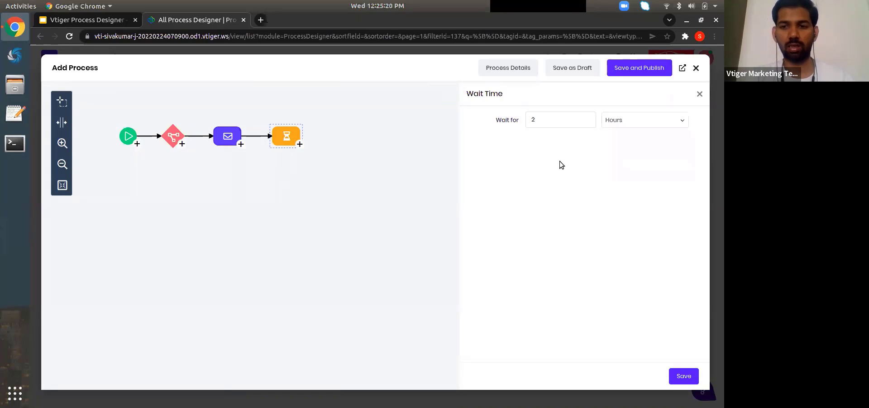
{"action": "left_click", "coordinate": [541, 117]}
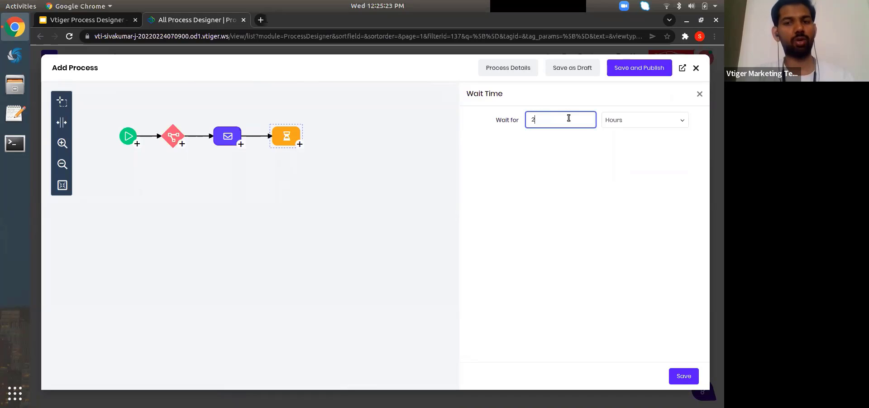
{"action": "left_click", "coordinate": [685, 376]}
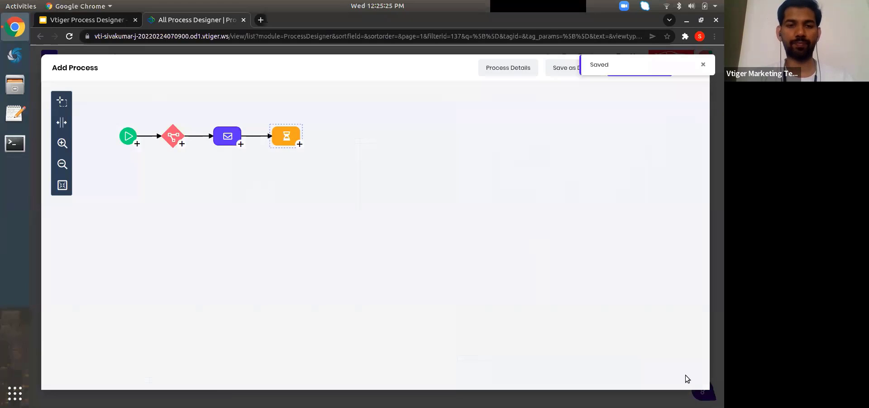
Switch to the Google Slides presentation, review the Task Escalations steps following the 2-hour wait, and return to the process designer
{"action": "left_click", "coordinate": [300, 144]}
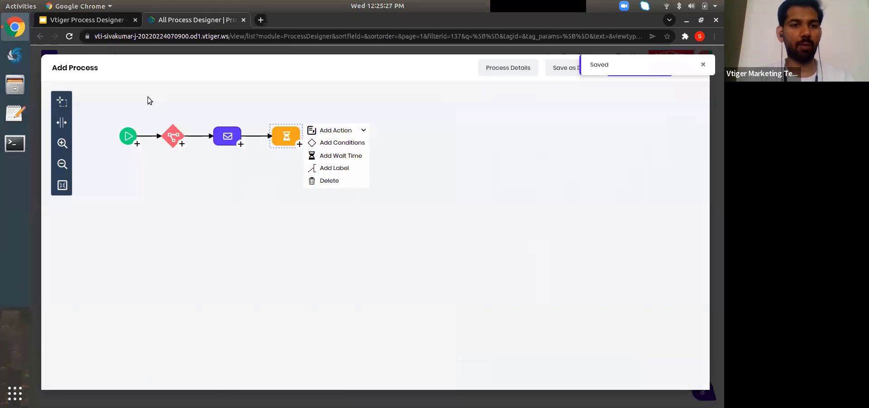
{"action": "left_click", "coordinate": [85, 21]}
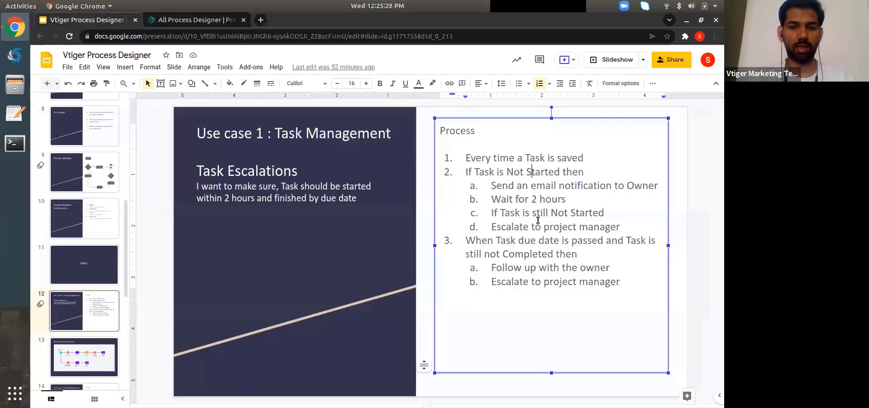
{"action": "triple_click", "coordinate": [511, 198]}
{"action": "left_click", "coordinate": [539, 213]}
{"action": "triple_click", "coordinate": [539, 212]}
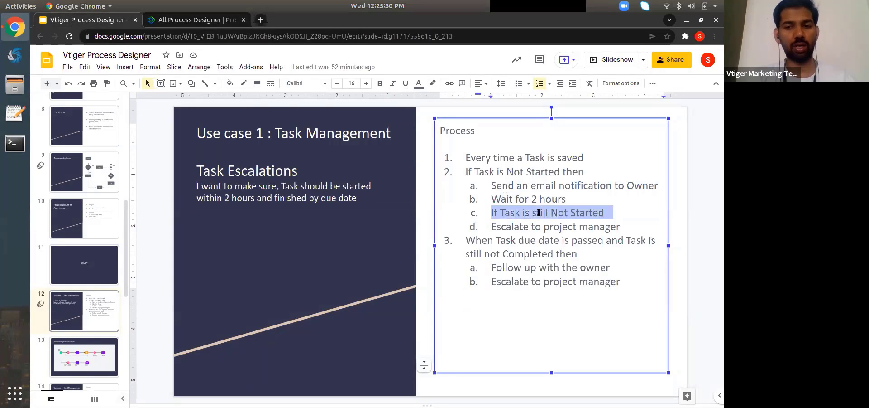
{"action": "triple_click", "coordinate": [512, 224]}
{"action": "key", "text": "ctrl+Tab"}
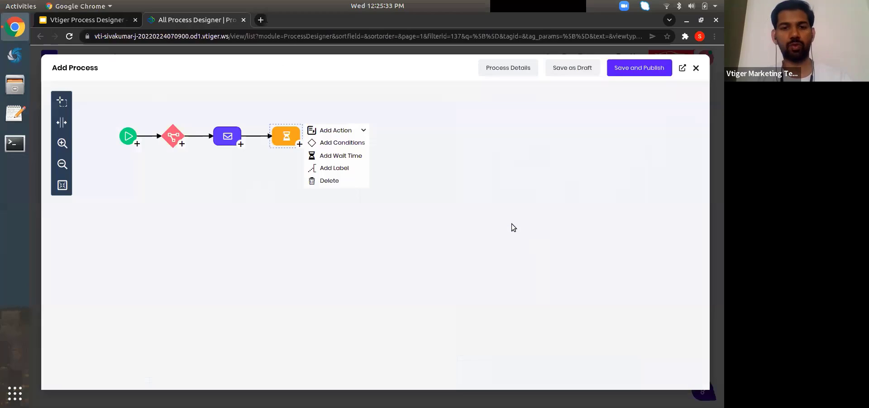
Add a conditions node after the wait time and choose Stage as its condition field
{"action": "left_click", "coordinate": [332, 143]}
{"action": "left_click", "coordinate": [498, 138]}
{"action": "left_click", "coordinate": [499, 138]}
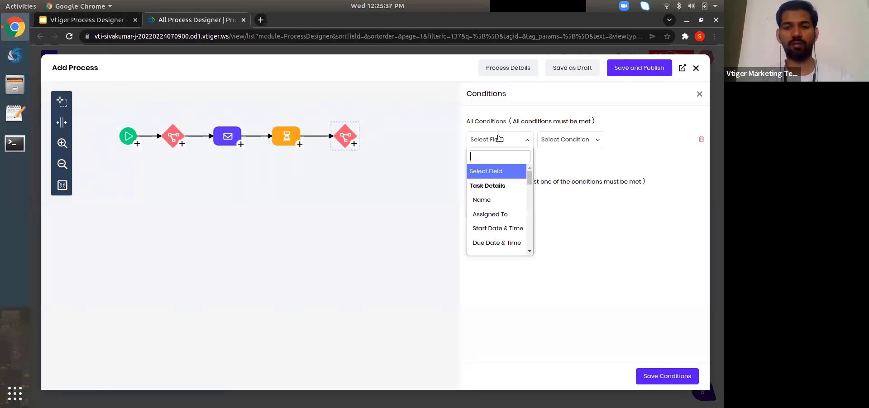
{"action": "type", "text": "sta"}
{"action": "key", "text": "Down"}
{"action": "key", "text": "Return"}
Set the new Stage condition's value to the raw text option Not Started and save the conditions
{"action": "left_click", "coordinate": [629, 135]}
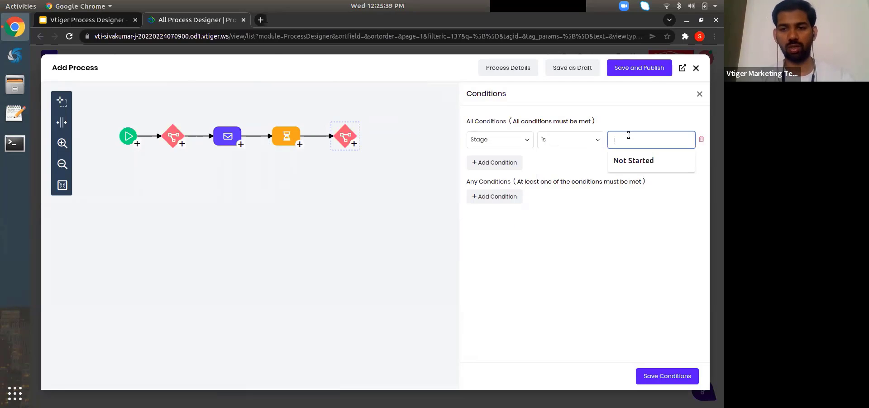
{"action": "left_click", "coordinate": [369, 115]}
{"action": "type", "text": "not"}
{"action": "key", "text": "Return"}
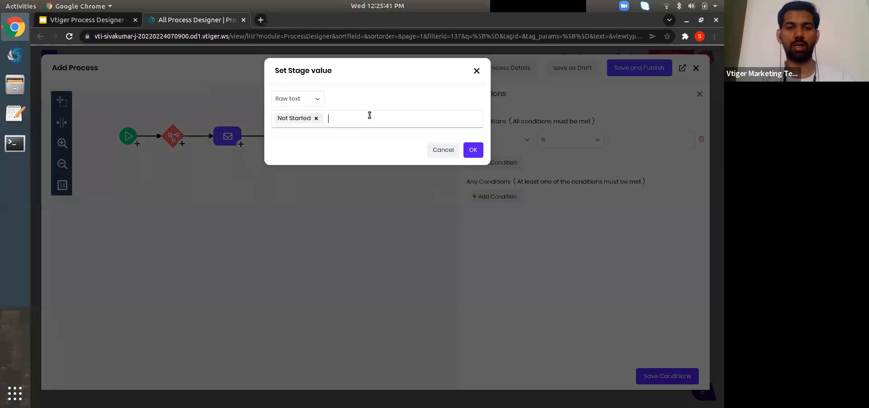
{"action": "left_click", "coordinate": [473, 150]}
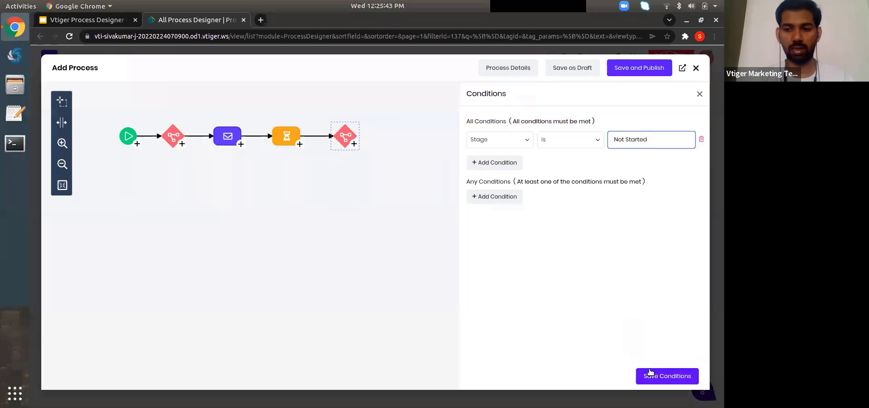
{"action": "left_click", "coordinate": [650, 373]}
Add an Email action after the second condition node and enter the project manager's email address as recipient
{"action": "left_click", "coordinate": [354, 143]}
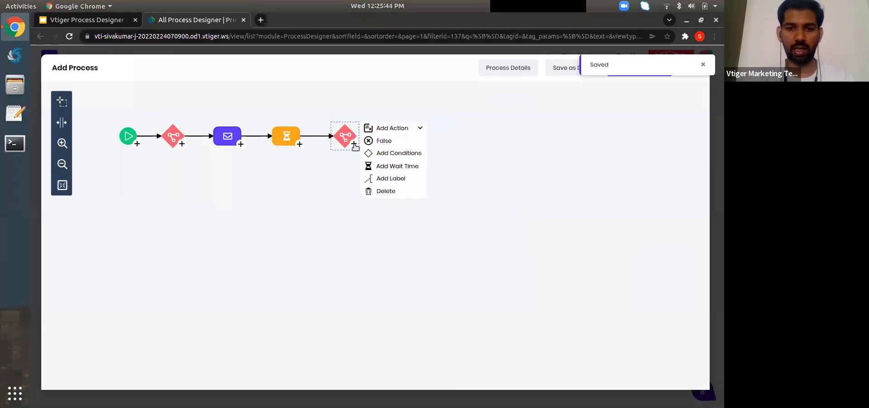
{"action": "left_click", "coordinate": [396, 128]}
{"action": "left_click", "coordinate": [390, 167]}
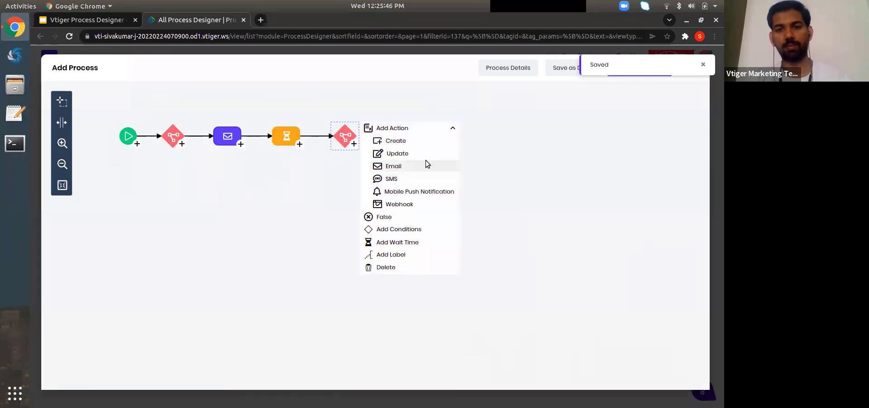
{"action": "left_click", "coordinate": [559, 212]}
{"action": "type", "text": "project"}
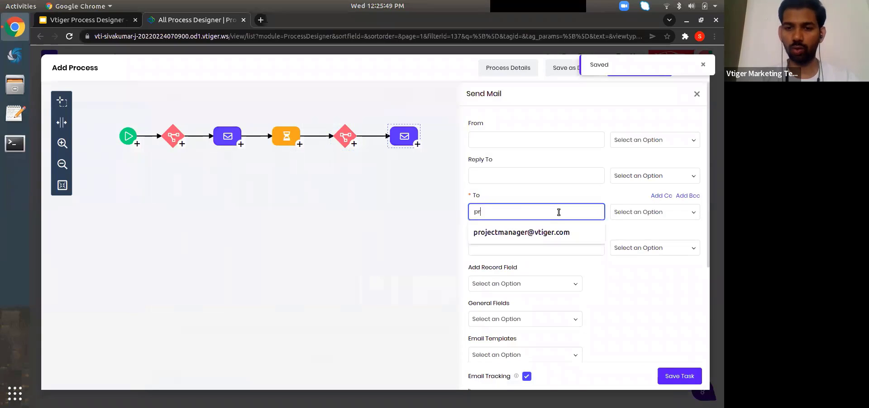
{"action": "key", "text": "Down"}
{"action": "key", "text": "Return"}
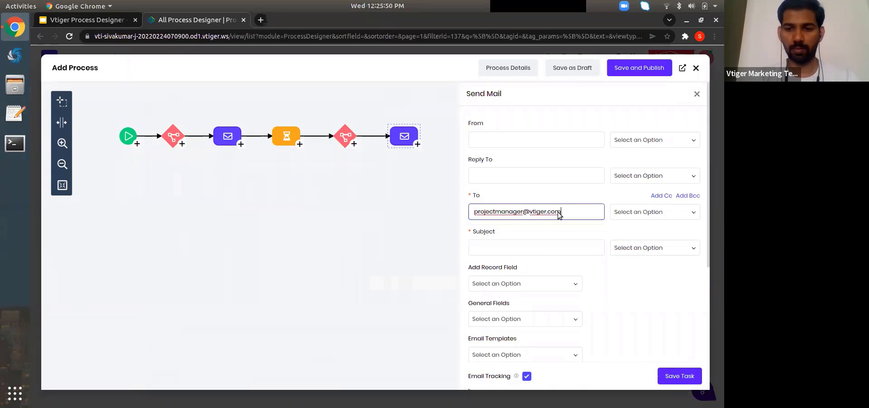
Enter "Task is pending since 2 hours" as the subject of the escalation email
{"action": "left_click", "coordinate": [620, 254]}
{"action": "left_click", "coordinate": [565, 249]}
{"action": "type", "text": "Task is "}
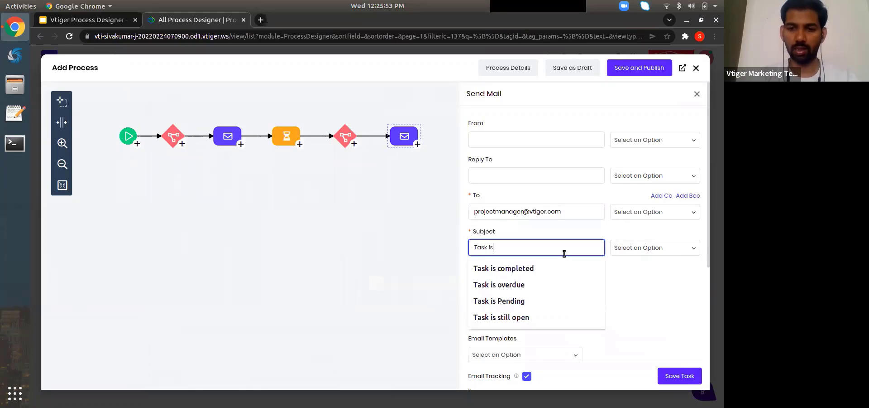
{"action": "type", "text": "pending sin"}
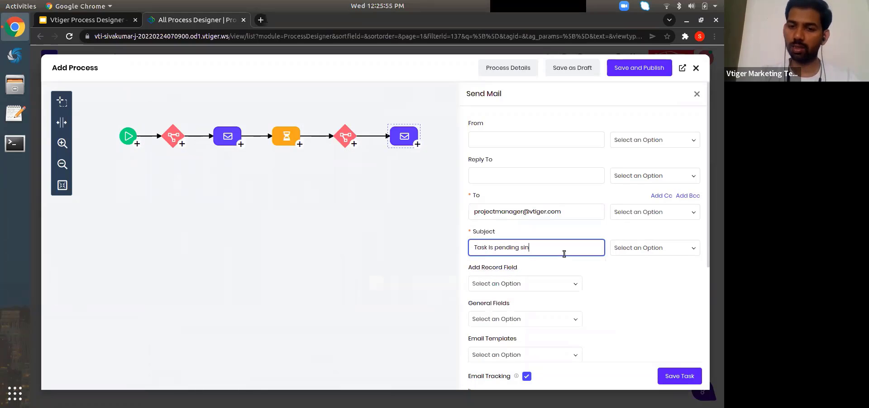
{"action": "type", "text": "ce 2 hours"}
Write the escalation email body with the greeting "Hello," and the line "This task is pending from 2 hours"
{"action": "scroll", "coordinate": [547, 272], "scroll_direction": "down", "scroll_amount": 5}
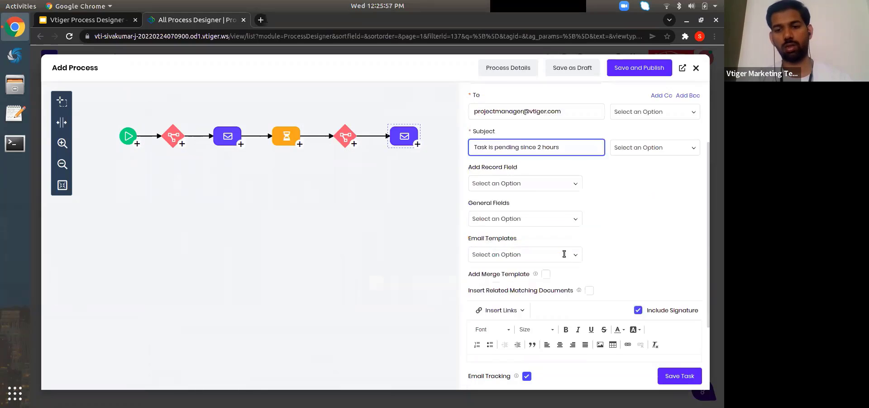
{"action": "type", "text": "ello,  "}
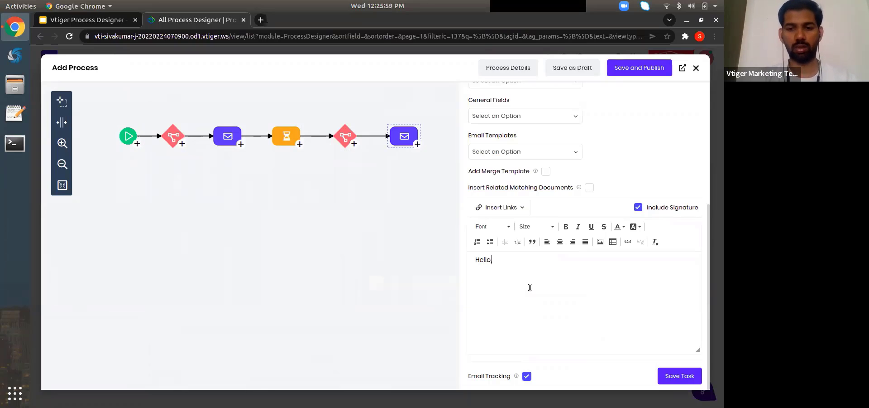
{"action": "type", "text": "This task is pending from2 hou"}
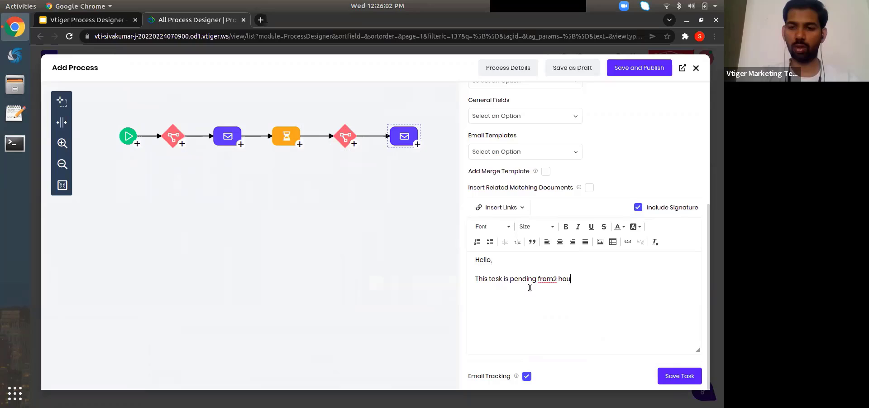
{"action": "key", "text": "BackSpace"}
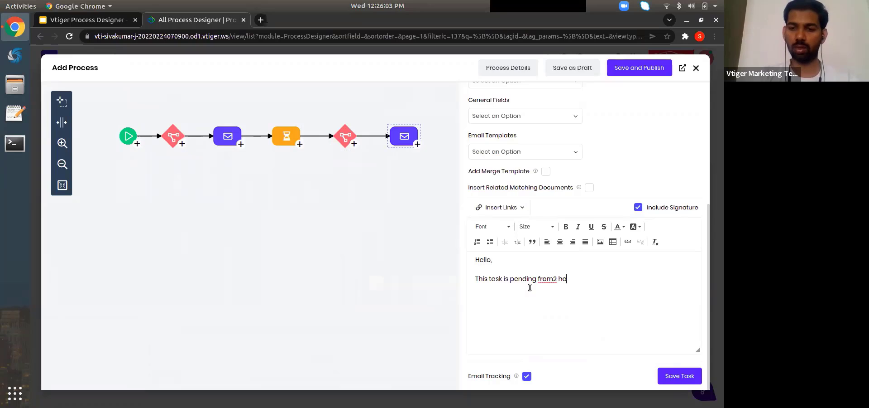
{"action": "type", "text": "hou"}
{"action": "key", "text": "BackSpace"}
{"action": "key", "text": "BackSpace"}
{"action": "key", "text": "BackSpace"}
{"action": "key", "text": "BackSpace"}
{"action": "key", "text": "BackSpace"}
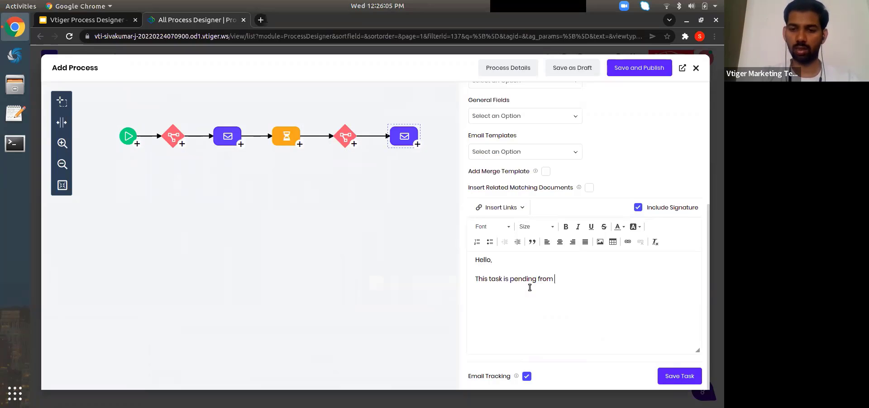
{"action": "type", "text": "2 hours please"}
{"action": "key", "text": "BackSpace"}
{"action": "key", "text": "BackSpace"}
{"action": "key", "text": "BackSpace"}
{"action": "key", "text": "BackSpace"}
{"action": "key", "text": "BackSpace"}
{"action": "key", "text": "BackSpace"}
{"action": "key", "text": "BackSpace"}
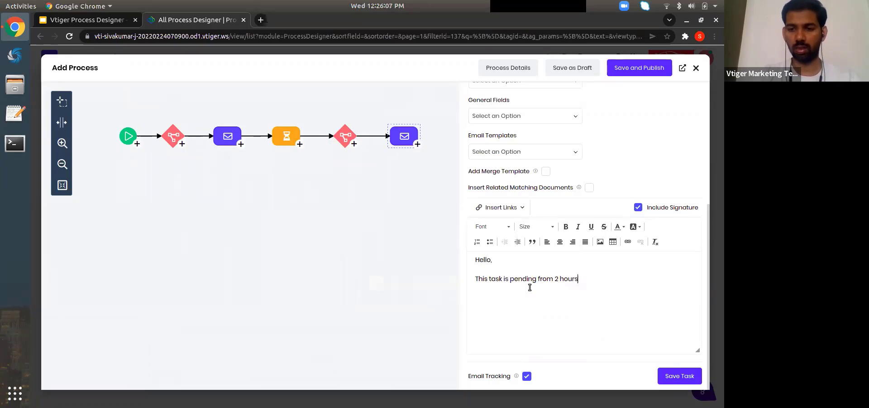
Extend the email's body line with ", please review -", correcting the spelling of "review"
{"action": "type", "text": ", please reivew - "}
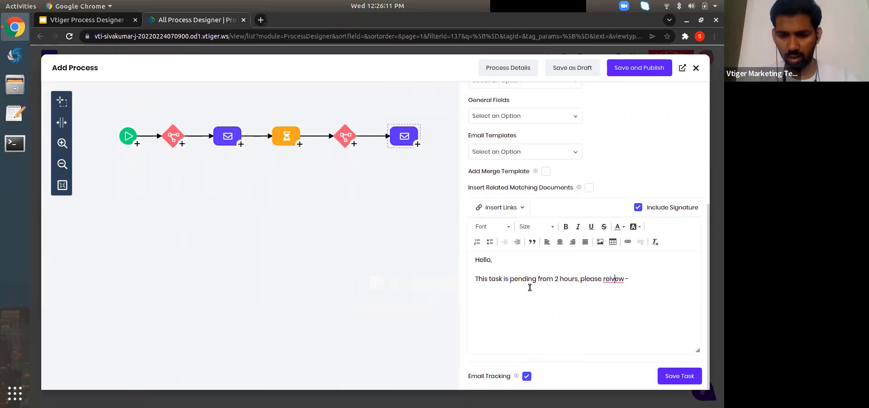
{"action": "type", "text": "i"}
{"action": "key", "text": "End"}
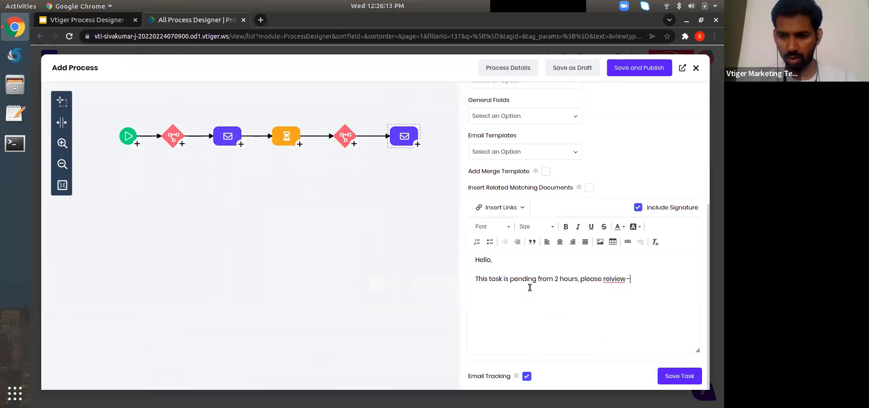
{"action": "key", "text": "BackSpace"}
{"action": "key", "text": "BackSpace"}
{"action": "key", "text": "BackSpace"}
{"action": "key", "text": "BackSpace"}
{"action": "key", "text": "BackSpace"}
{"action": "type", "text": "view"}
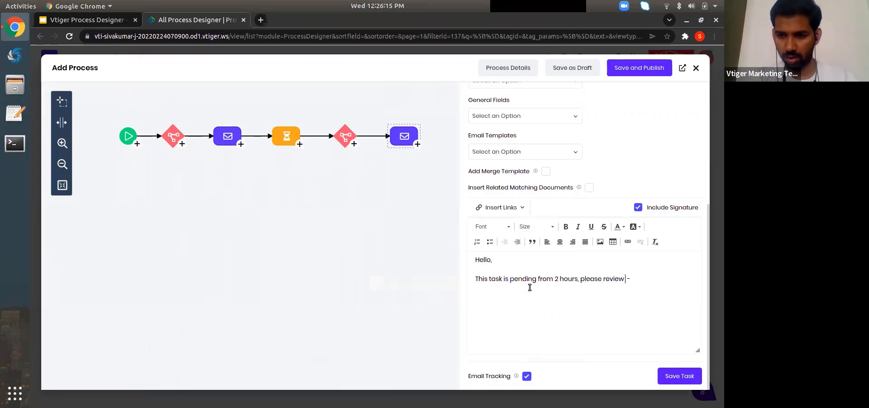
Insert the CRM Detail View URL general field at the end of the email body and save the email task
{"action": "left_click", "coordinate": [502, 116]}
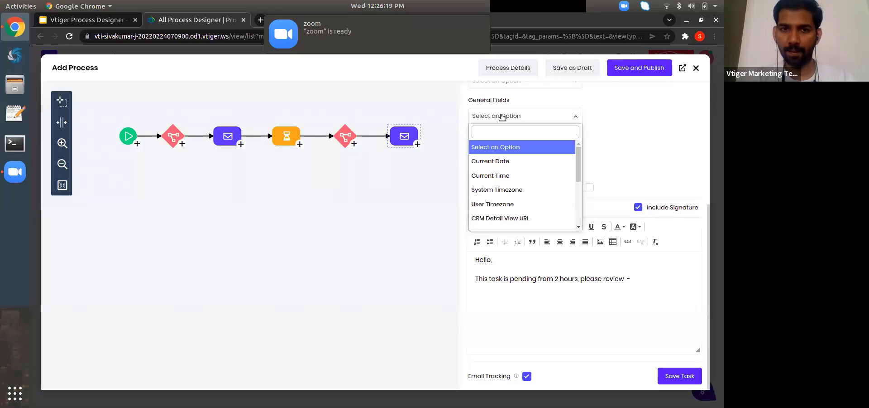
{"action": "type", "text": "crm"}
{"action": "key", "text": "Return"}
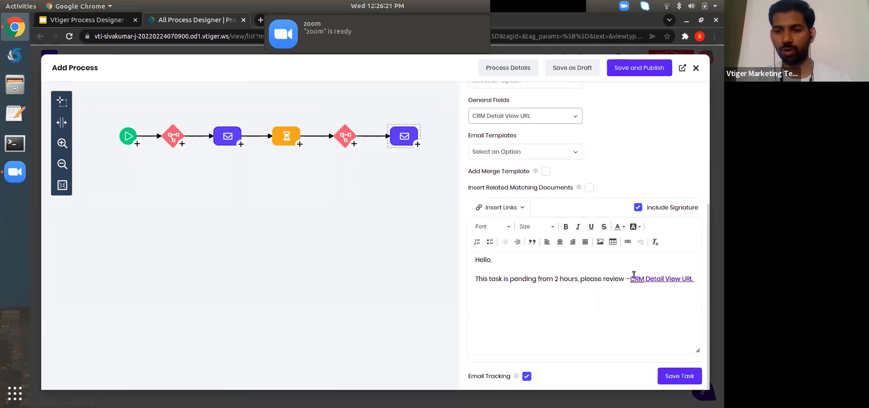
{"action": "left_click", "coordinate": [674, 381]}
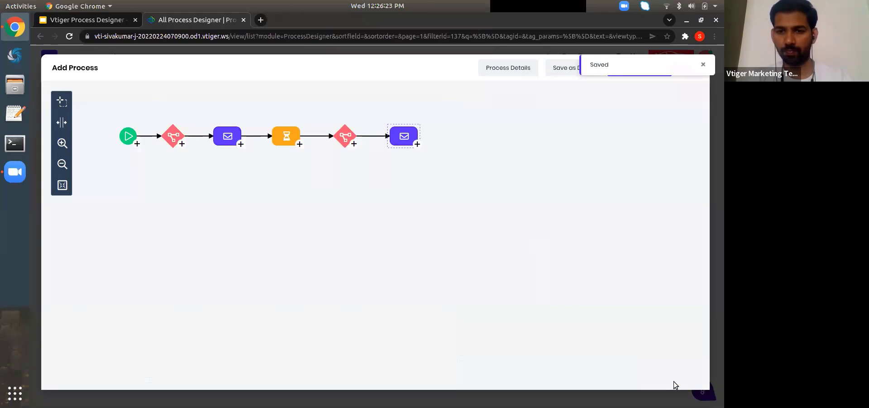
{"action": "left_click", "coordinate": [465, 262]}
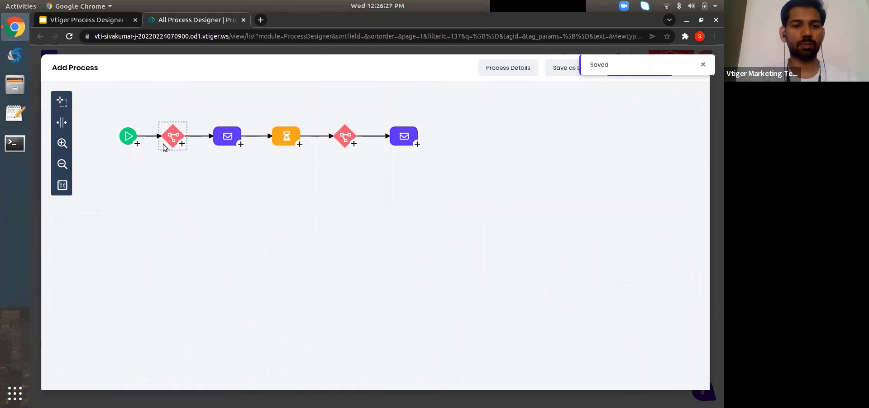
{"action": "left_click", "coordinate": [133, 138]}
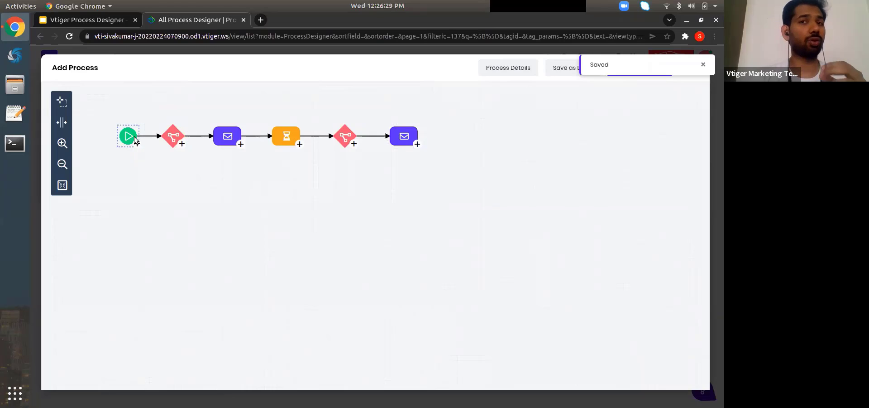
{"action": "left_click", "coordinate": [127, 116]}
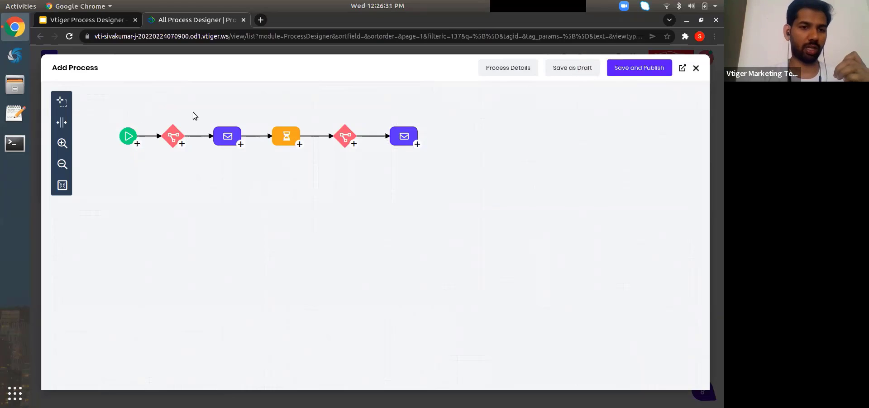
{"action": "left_click", "coordinate": [176, 138]}
{"action": "left_click", "coordinate": [286, 135]}
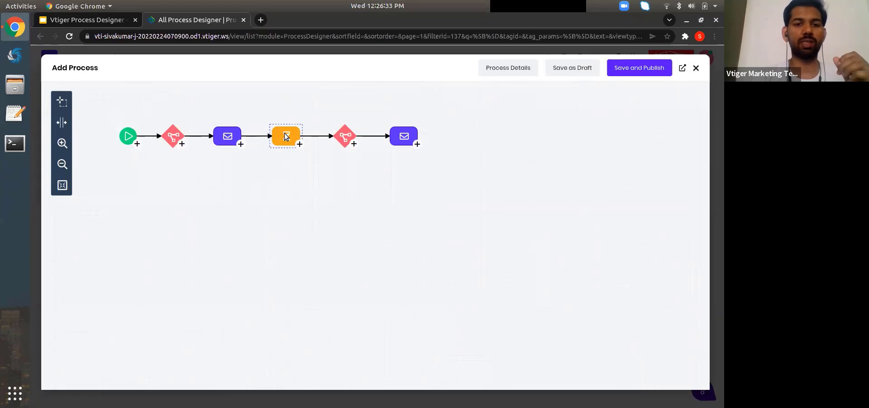
{"action": "left_click", "coordinate": [238, 140]}
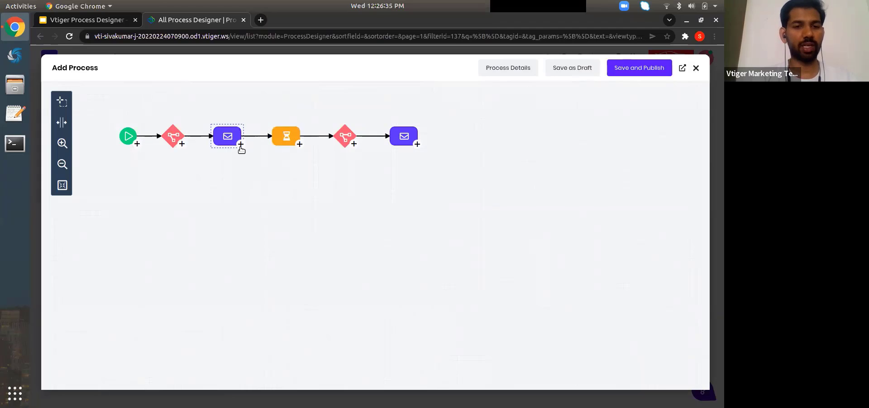
{"action": "left_click", "coordinate": [241, 145]}
{"action": "left_click", "coordinate": [217, 175]}
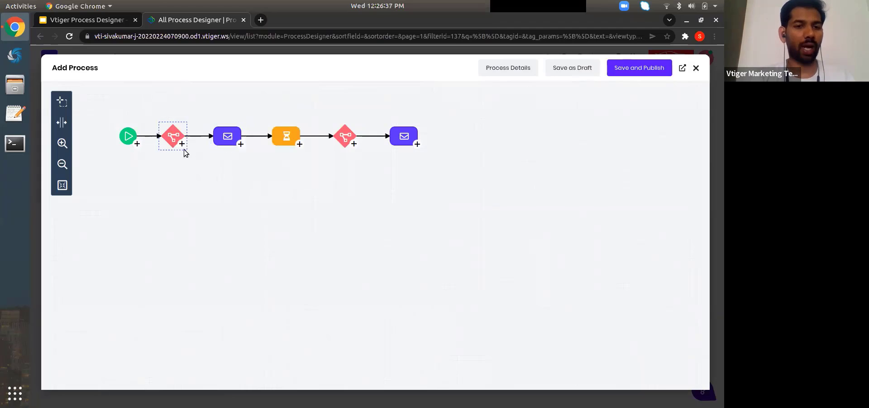
Add the label "When task is saved" to the start node of the process
{"action": "left_click", "coordinate": [137, 143]}
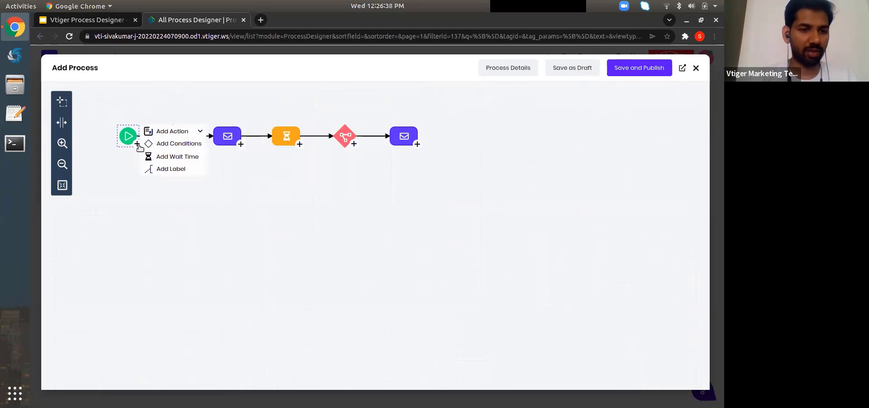
{"action": "left_click", "coordinate": [169, 170]}
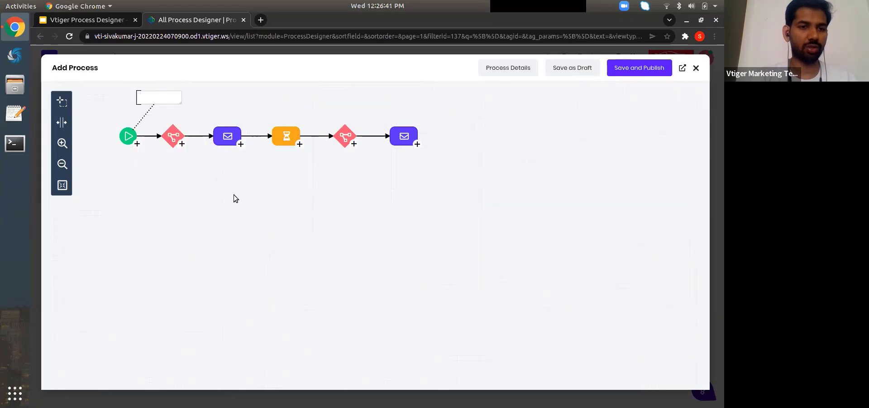
{"action": "type", "text": "When task "}
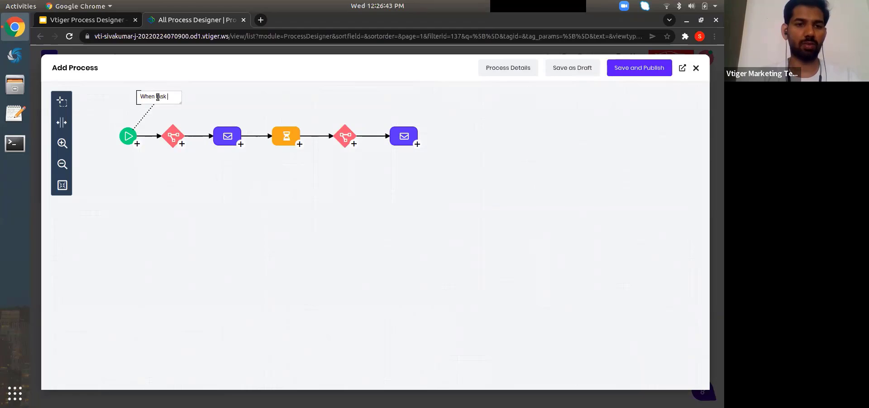
{"action": "type", "text": "is saved"}
{"action": "key", "text": "Return"}
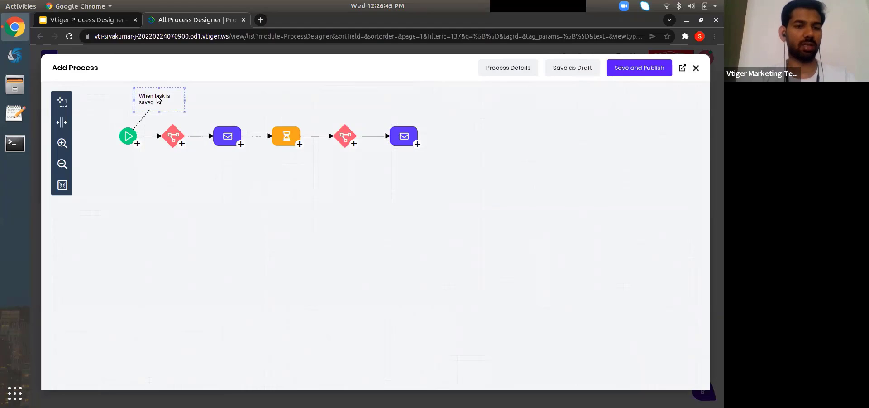
Add the label "Task is Not Started?" to the first condition node
{"action": "left_click", "coordinate": [181, 143]}
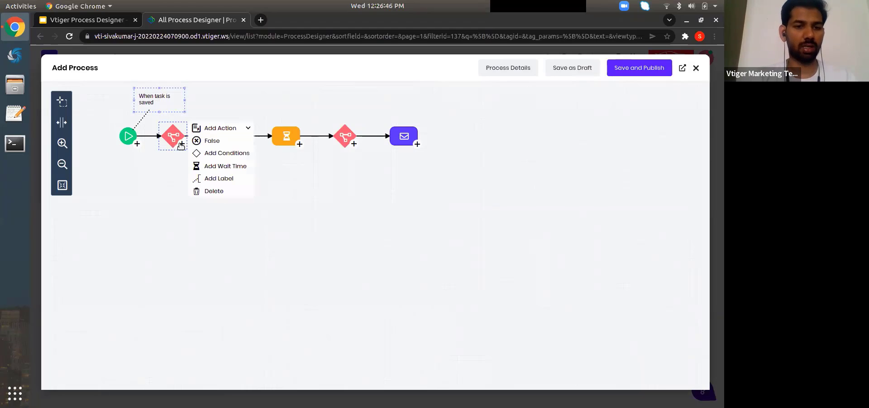
{"action": "left_click", "coordinate": [211, 178]}
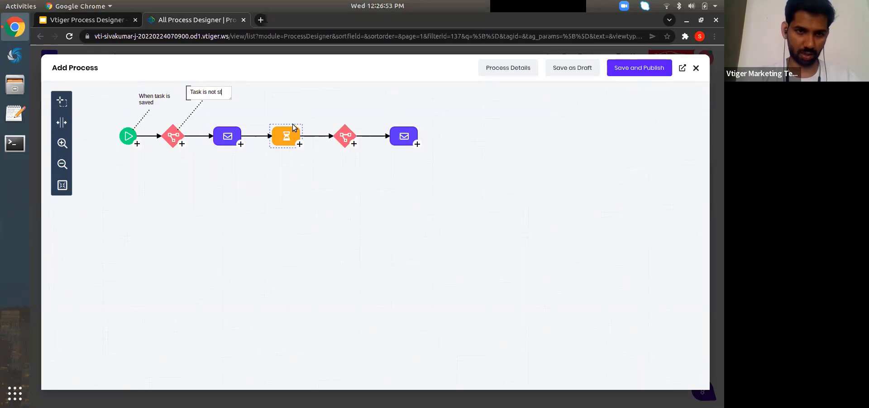
{"action": "type", "text": "Task is not start"}
{"action": "key", "text": "BackSpace"}
{"action": "key", "text": "BackSpace"}
{"action": "key", "text": "BackSpace"}
{"action": "key", "text": "BackSpace"}
{"action": "key", "text": "BackSpace"}
{"action": "key", "text": "BackSpace"}
{"action": "key", "text": "BackSpace"}
{"action": "key", "text": "BackSpace"}
{"action": "key", "text": "BackSpace"}
{"action": "type", "text": "Not Start"}
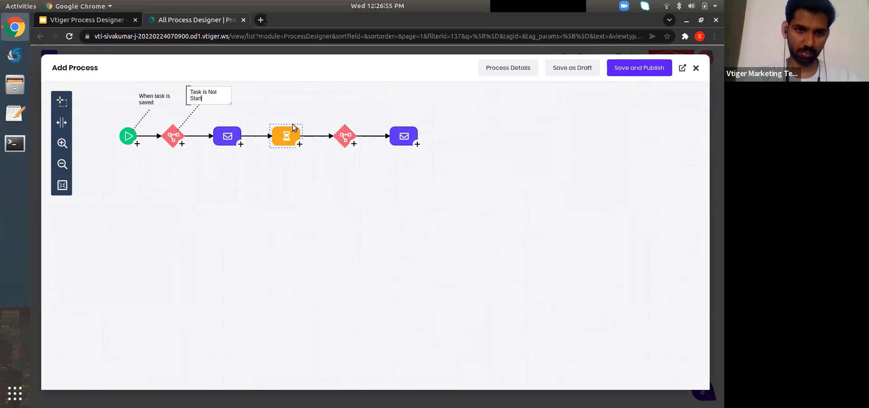
{"action": "left_click", "coordinate": [285, 208]}
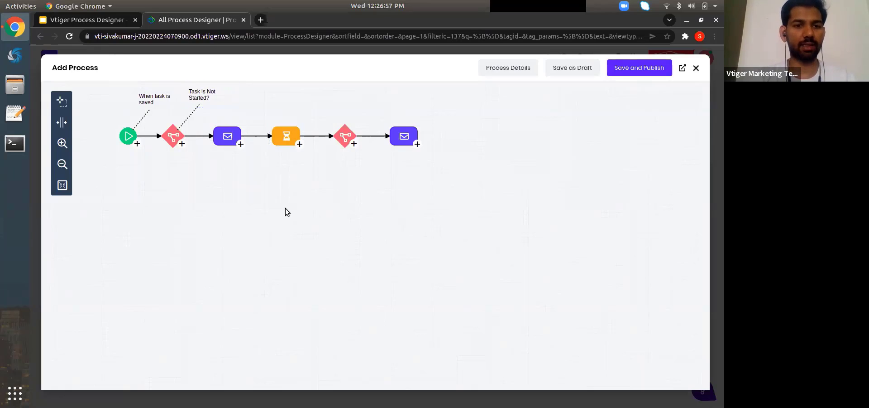
Move the "When task is saved" and "Task is Not Started?" labels directly above their nodes
{"action": "mouse_move", "coordinate": [223, 146]}
{"action": "left_mouse_down"}
{"action": "mouse_move", "coordinate": [293, 125]}
{"action": "mouse_move", "coordinate": [227, 118]}
{"action": "mouse_move", "coordinate": [223, 146]}
{"action": "left_mouse_up"}
{"action": "left_click_drag", "start_coordinate": [156, 147], "coordinate": [125, 165]}
{"action": "left_click_drag", "start_coordinate": [206, 137], "coordinate": [169, 159]}
{"action": "left_click_drag", "start_coordinate": [173, 156], "coordinate": [173, 156]}
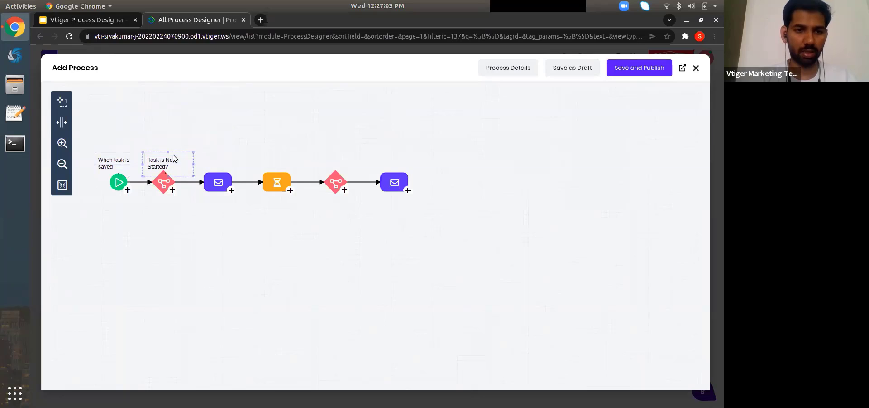
{"action": "left_click", "coordinate": [241, 241]}
{"action": "scroll", "coordinate": [284, 185], "scroll_direction": "down", "scroll_amount": 1}
{"action": "scroll", "coordinate": [284, 186], "scroll_direction": "left", "scroll_amount": 1}
{"action": "scroll", "coordinate": [284, 185], "scroll_direction": "down", "scroll_amount": 1}
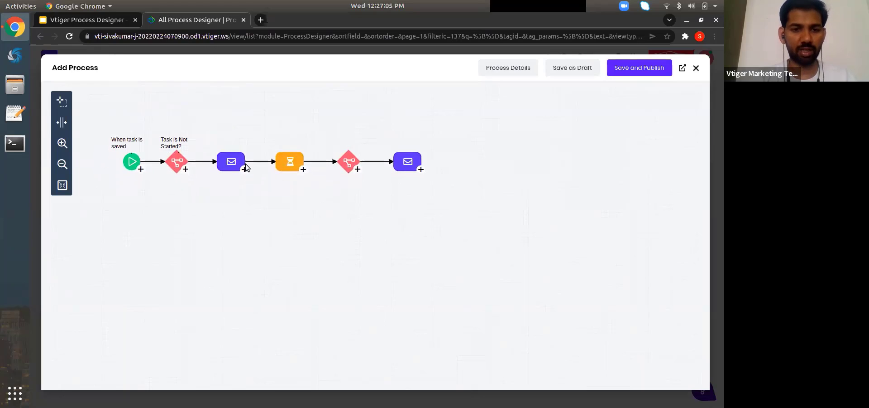
Add the label "Notify owner" to the first email node
{"action": "left_click", "coordinate": [244, 171]}
{"action": "left_click", "coordinate": [278, 192]}
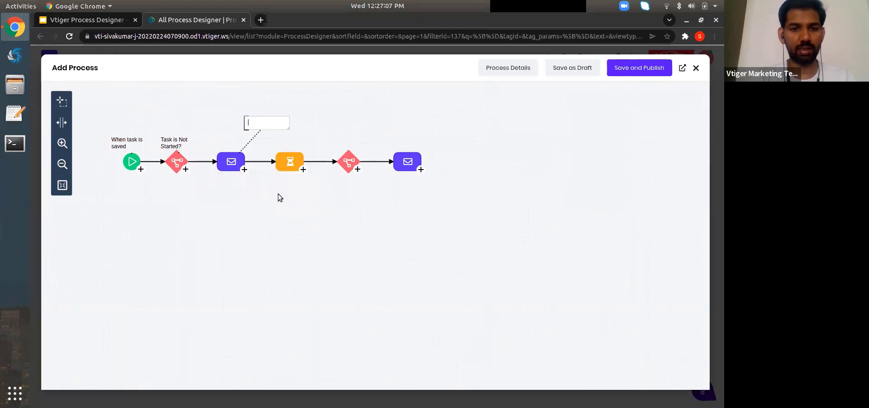
{"action": "type", "text": "Notify owner"}
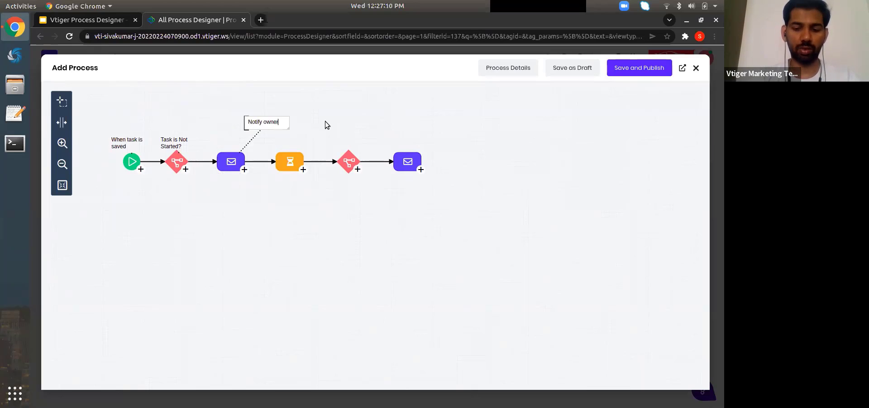
{"action": "left_click", "coordinate": [325, 121]}
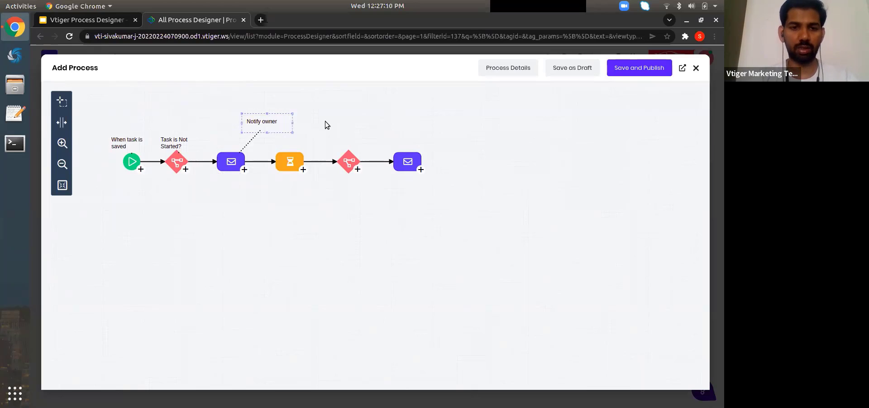
Add the label "Wait 2 hours" to the wait time node
{"action": "left_click", "coordinate": [303, 168]}
{"action": "left_click", "coordinate": [342, 193]}
{"action": "type", "text": "Wait 2 hours"}
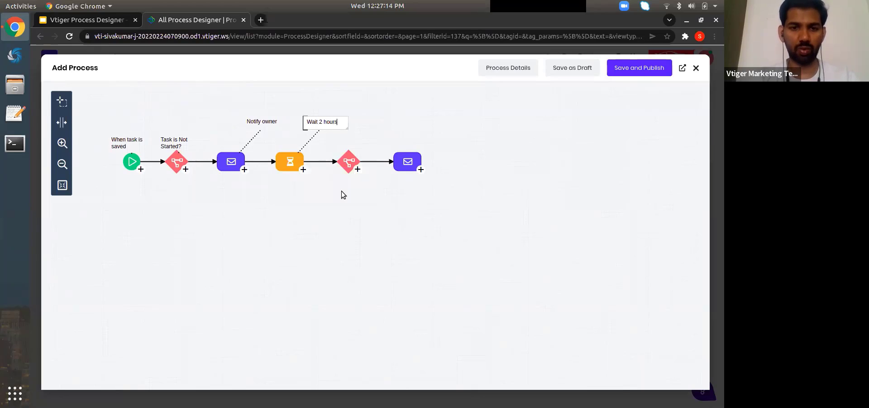
{"action": "left_click", "coordinate": [342, 193]}
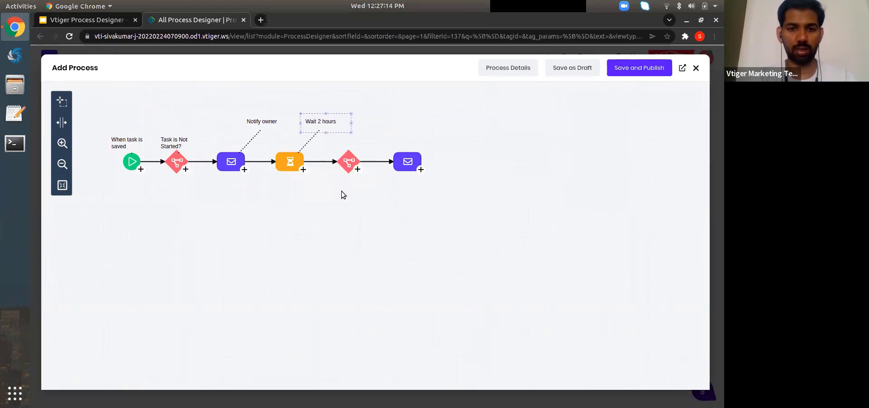
Add the label "Task is still Not Started" to the second condition node
{"action": "left_click", "coordinate": [358, 169]}
{"action": "left_click", "coordinate": [389, 202]}
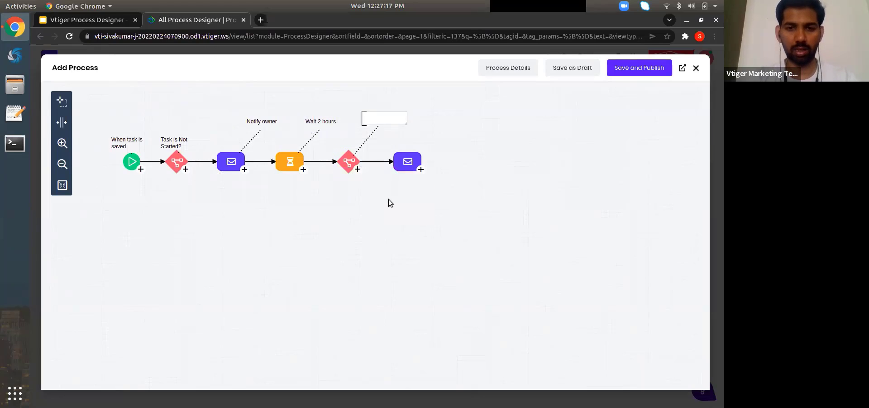
{"action": "type", "text": "Task is s"}
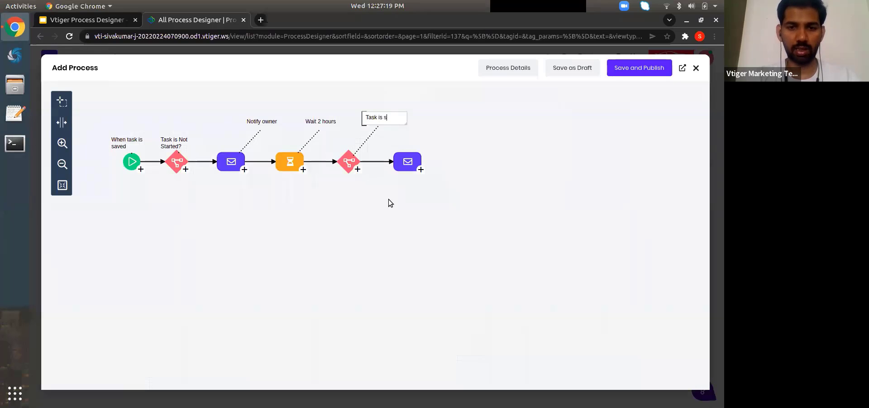
{"action": "type", "text": "till Not Started"}
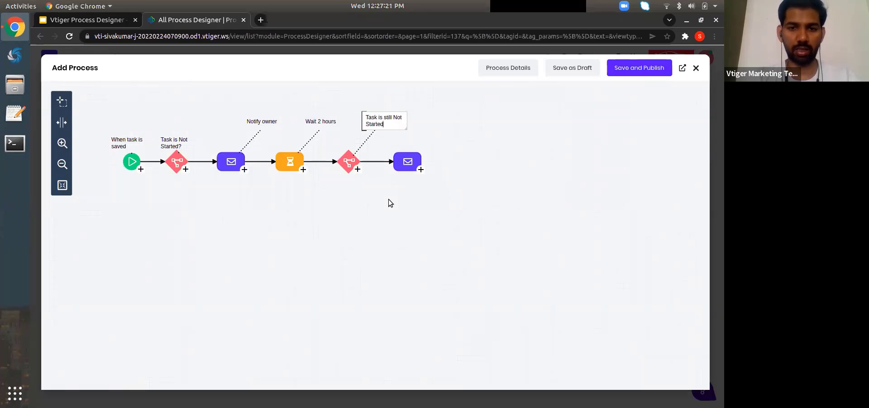
{"action": "left_click", "coordinate": [389, 199]}
Add the label "Escalate to manager" to the last email node
{"action": "left_click", "coordinate": [422, 170]}
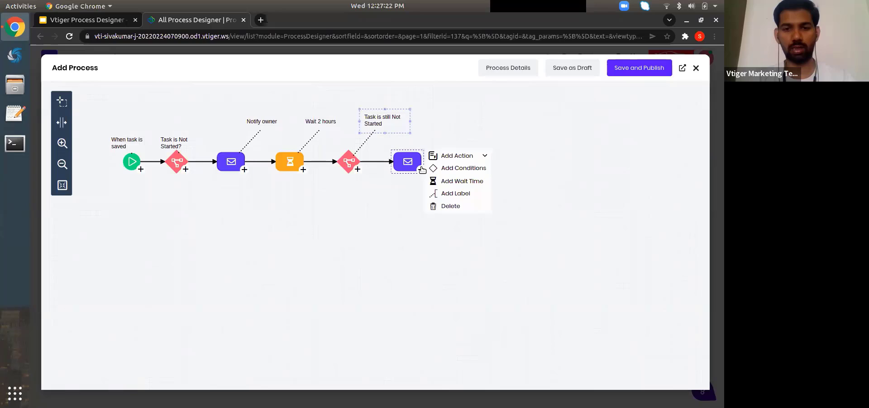
{"action": "left_click", "coordinate": [445, 192]}
{"action": "type", "text": "Escalate to manager"}
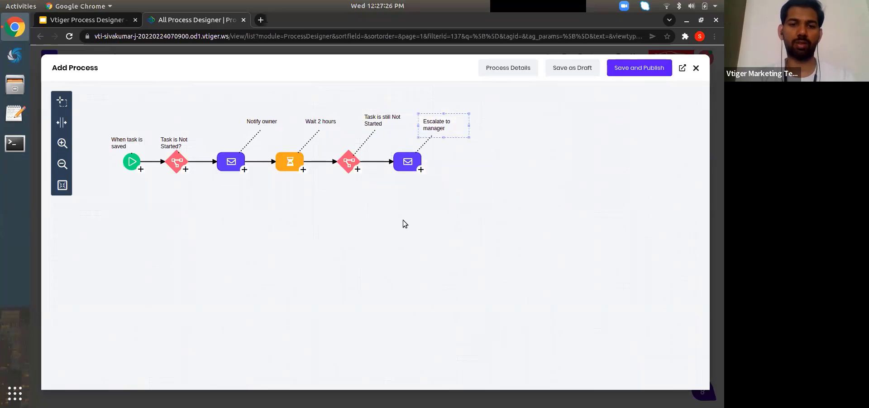
{"action": "left_click", "coordinate": [373, 231]}
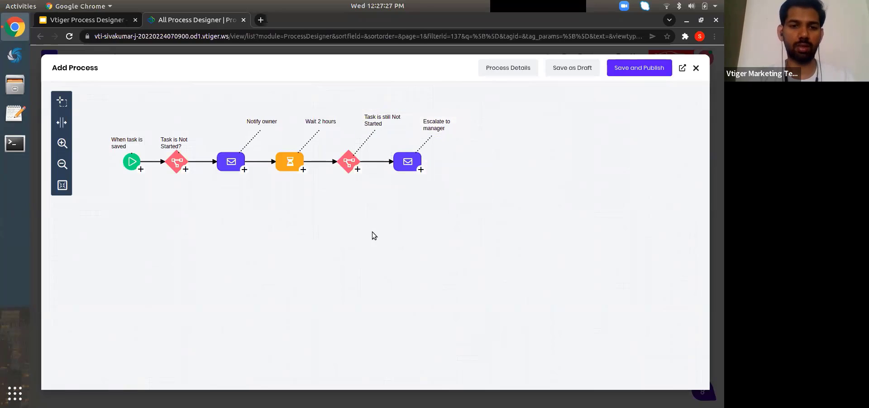
Move the "Notify owner", "Wait 2 hours", "Task is still Not Started" and "Escalate to manager" labels directly above their nodes
{"action": "left_click_drag", "start_coordinate": [263, 119], "coordinate": [231, 139]}
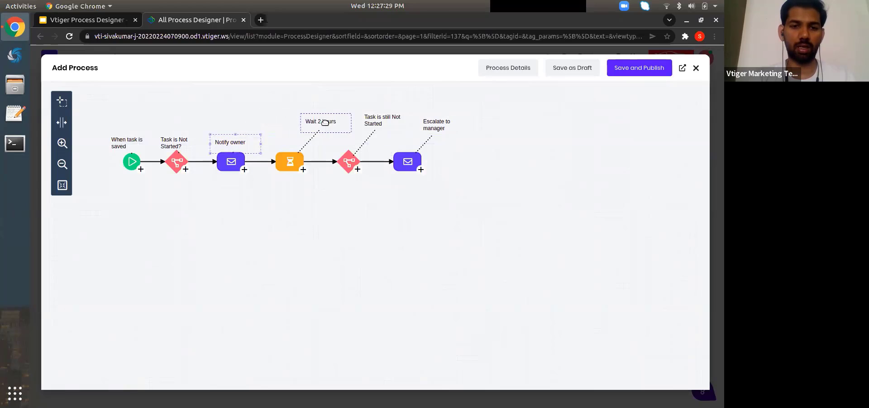
{"action": "left_click_drag", "start_coordinate": [325, 122], "coordinate": [293, 142]}
{"action": "left_click_drag", "start_coordinate": [375, 116], "coordinate": [347, 138]}
{"action": "left_click_drag", "start_coordinate": [434, 125], "coordinate": [409, 141]}
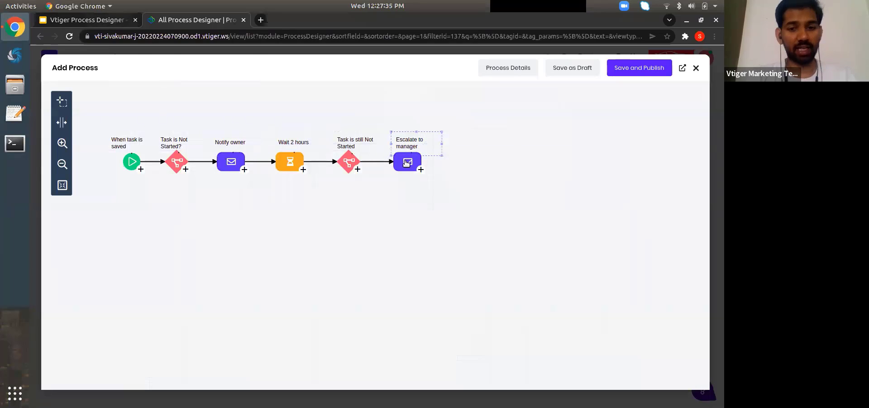
Switch to the Google Slides use case and review the process rule for tasks not completed by their due date
{"action": "left_click", "coordinate": [109, 21]}
{"action": "left_click_drag", "start_coordinate": [466, 244], "coordinate": [583, 254]}
{"action": "triple_click", "coordinate": [542, 268]}
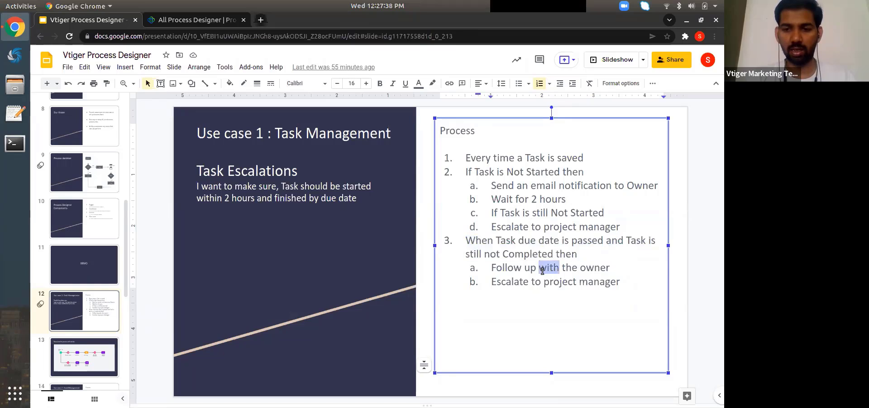
{"action": "left_click", "coordinate": [608, 248]}
{"action": "triple_click", "coordinate": [608, 248]}
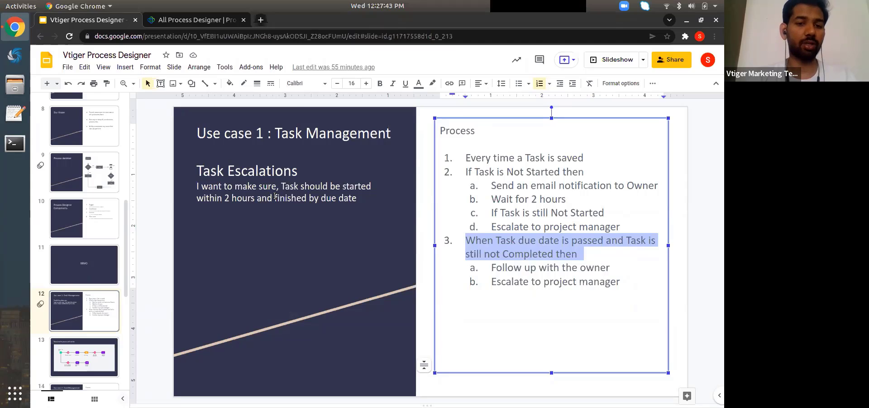
{"action": "left_click_drag", "start_coordinate": [275, 198], "coordinate": [356, 200]}
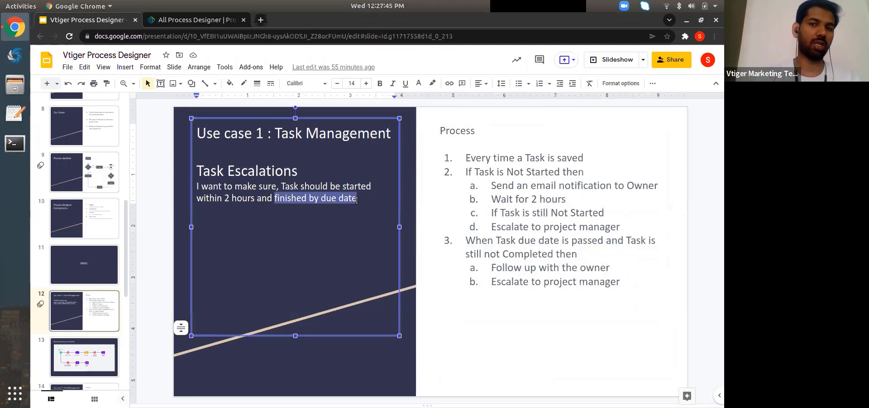
Return to Vtiger Process Designer and add a conditions node branching straight down from the start node
{"action": "key", "text": "ctrl+Tab"}
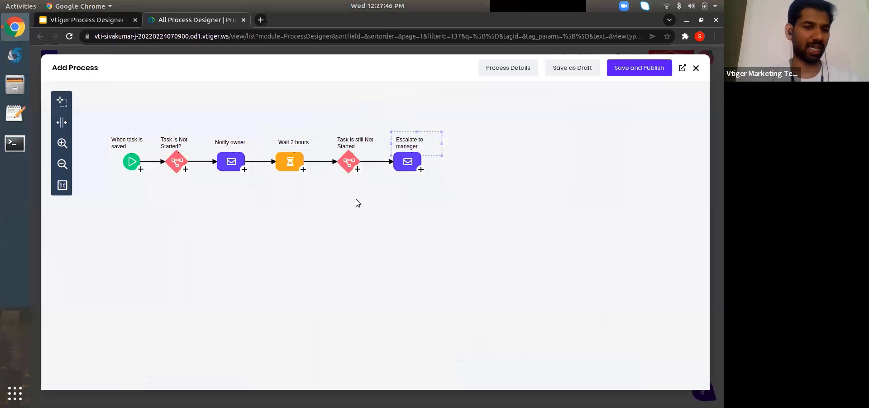
{"action": "left_click", "coordinate": [141, 169]}
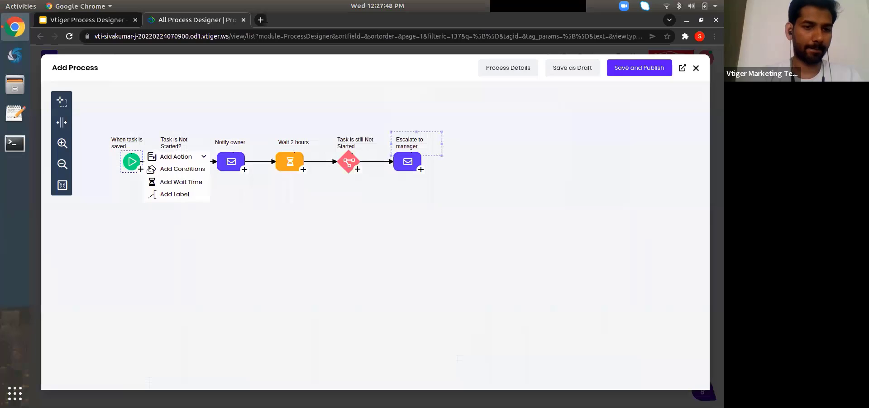
{"action": "left_click", "coordinate": [177, 170]}
{"action": "left_click", "coordinate": [134, 234]}
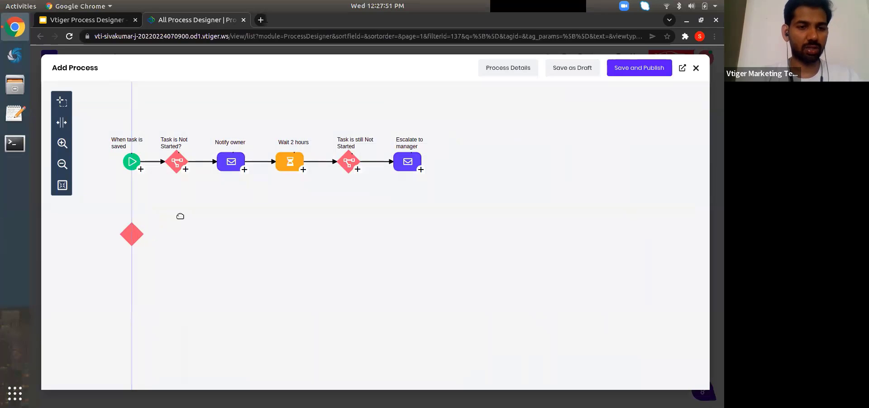
{"action": "left_click", "coordinate": [392, 221]}
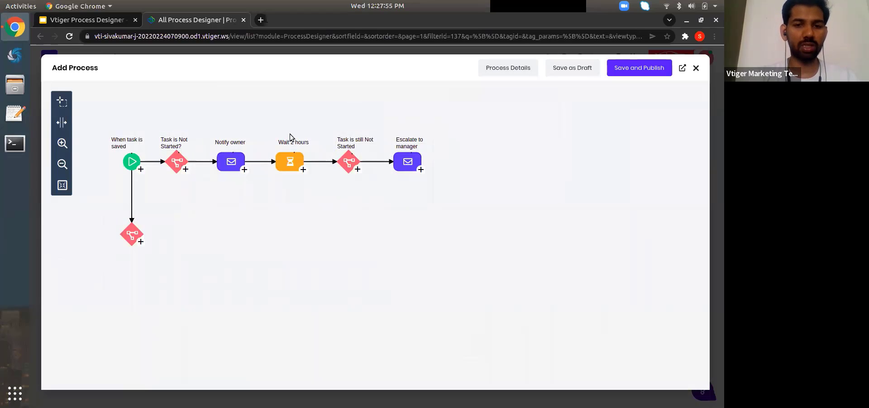
Position the new condition node below the "Task is Not Started?" node, with its connector dropping straight down from the start node before turning
{"action": "mouse_move", "coordinate": [418, 166]}
{"action": "left_mouse_down"}
{"action": "mouse_move", "coordinate": [507, 146]}
{"action": "mouse_move", "coordinate": [547, 258]}
{"action": "mouse_move", "coordinate": [534, 189]}
{"action": "mouse_move", "coordinate": [406, 165]}
{"action": "left_mouse_up"}
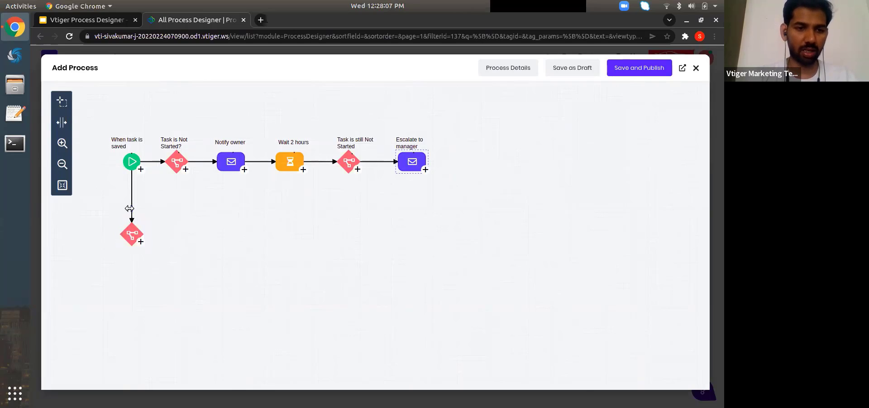
{"action": "left_click_drag", "start_coordinate": [130, 207], "coordinate": [144, 206]}
{"action": "left_click_drag", "start_coordinate": [134, 233], "coordinate": [177, 234]}
{"action": "left_click_drag", "start_coordinate": [177, 198], "coordinate": [149, 199]}
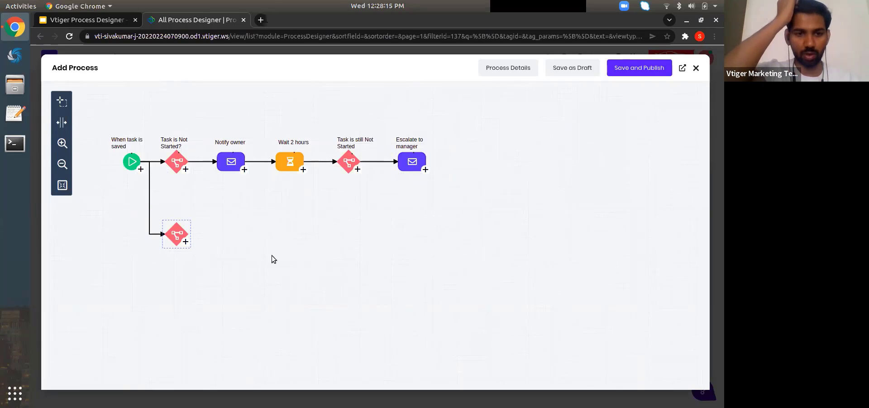
{"action": "left_click_drag", "start_coordinate": [149, 210], "coordinate": [132, 210]}
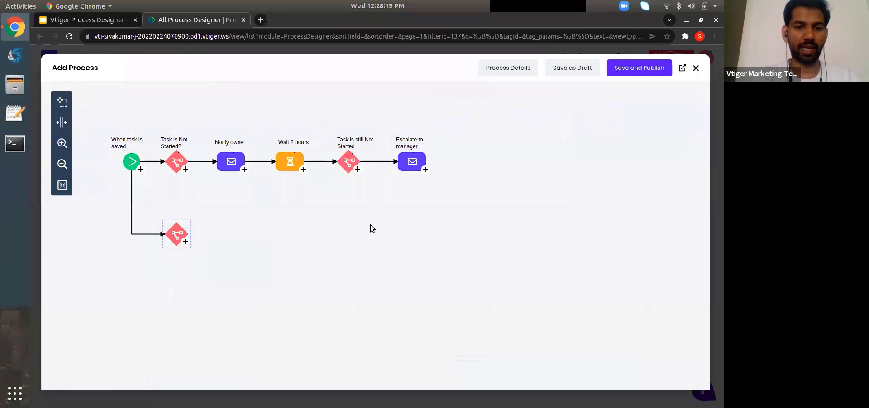
Start an all-conditions rule on the lower condition node with the field Due Date & Time and the operator before
{"action": "left_click", "coordinate": [497, 138]}
{"action": "left_click", "coordinate": [497, 138]}
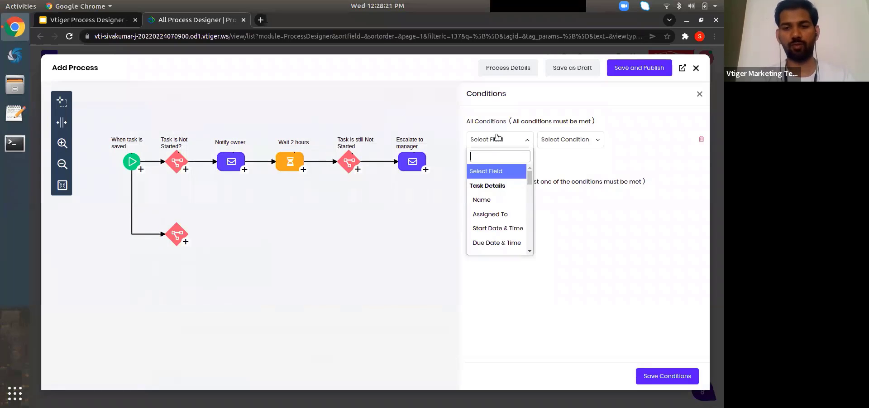
{"action": "type", "text": "due"}
{"action": "key", "text": "Return"}
{"action": "left_click", "coordinate": [567, 141]}
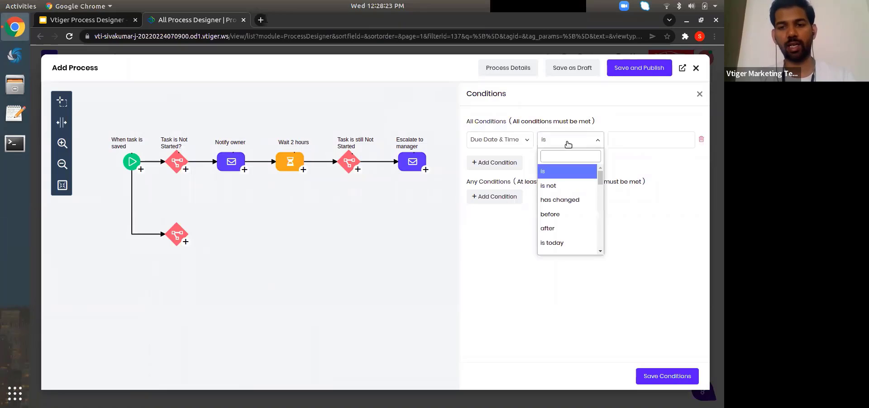
{"action": "type", "text": "be"}
{"action": "key", "text": "Return"}
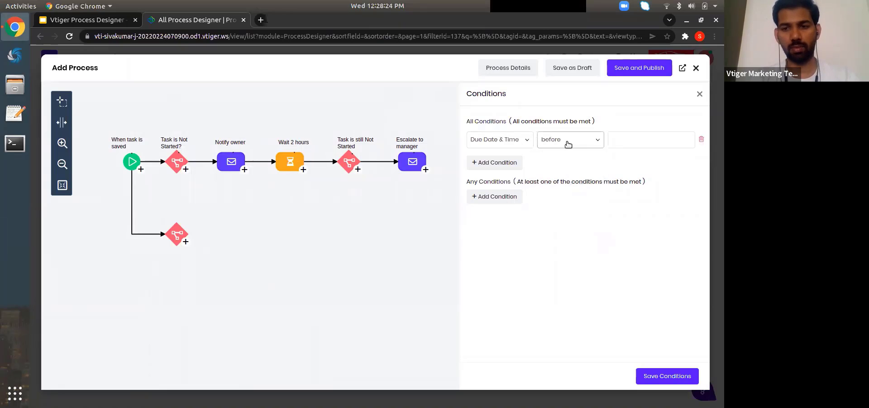
Set the Due Date & Time value to the expression get_date('today') and save the conditions
{"action": "left_click", "coordinate": [620, 140]}
{"action": "left_click", "coordinate": [298, 100]}
{"action": "key", "text": "Down"}
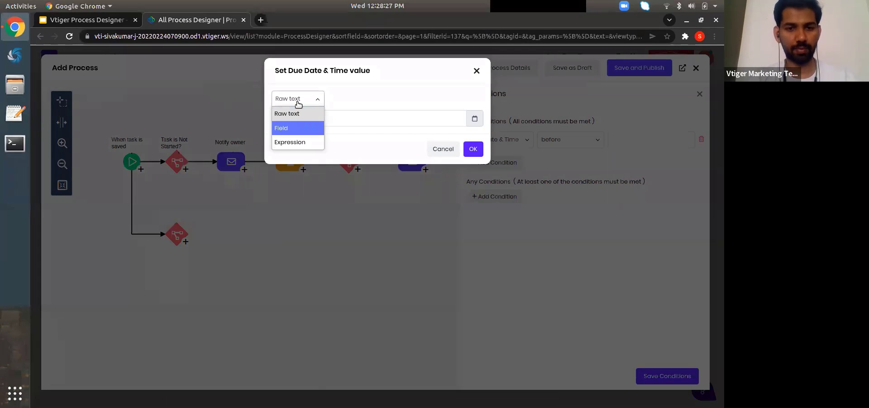
{"action": "key", "text": "Down"}
{"action": "key", "text": "Return"}
{"action": "left_click", "coordinate": [481, 105]}
{"action": "type", "text": "today"}
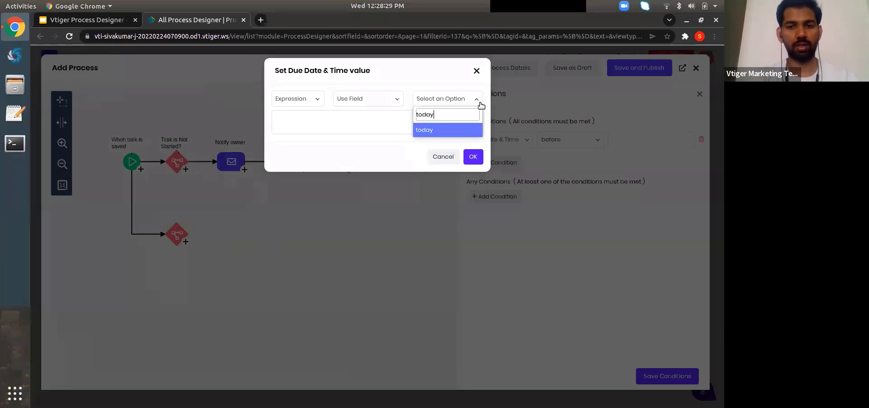
{"action": "key", "text": "Return"}
{"action": "left_click", "coordinate": [459, 99]}
{"action": "left_click", "coordinate": [411, 77]}
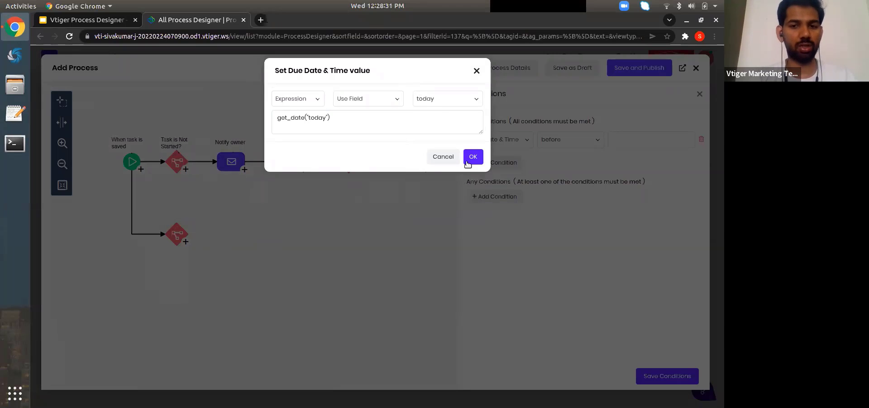
{"action": "left_click", "coordinate": [472, 159]}
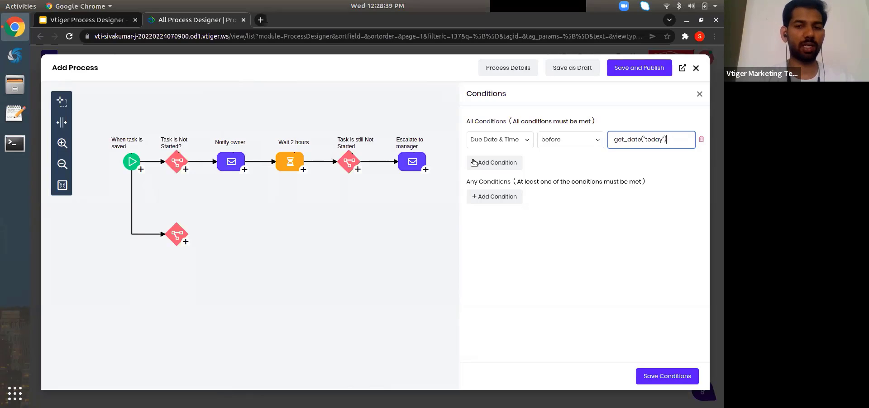
{"action": "left_click", "coordinate": [649, 376]}
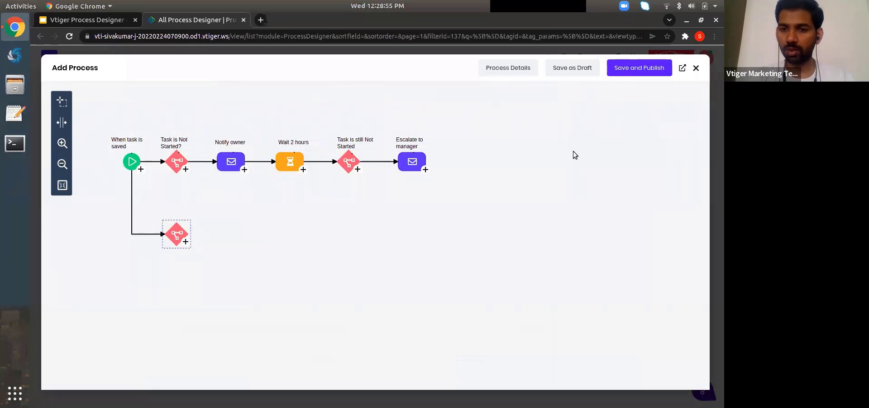
Add a second all-conditions rule, Stage is Not Started, to the lower condition node and save the conditions
{"action": "left_click", "coordinate": [492, 217]}
{"action": "left_click", "coordinate": [496, 166]}
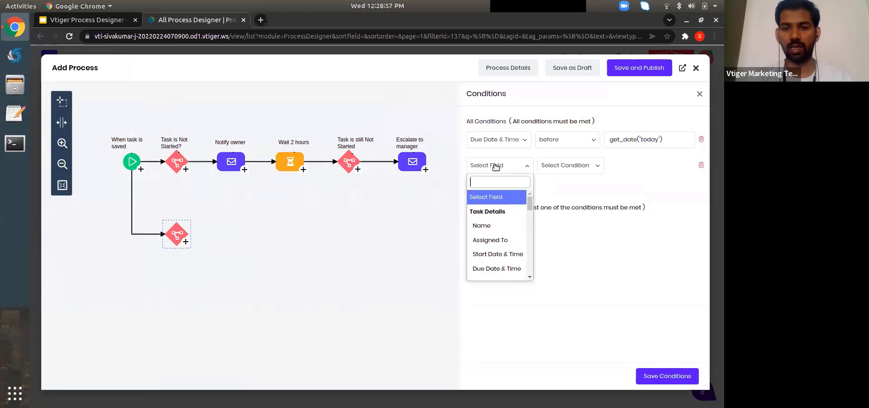
{"action": "type", "text": "sta"}
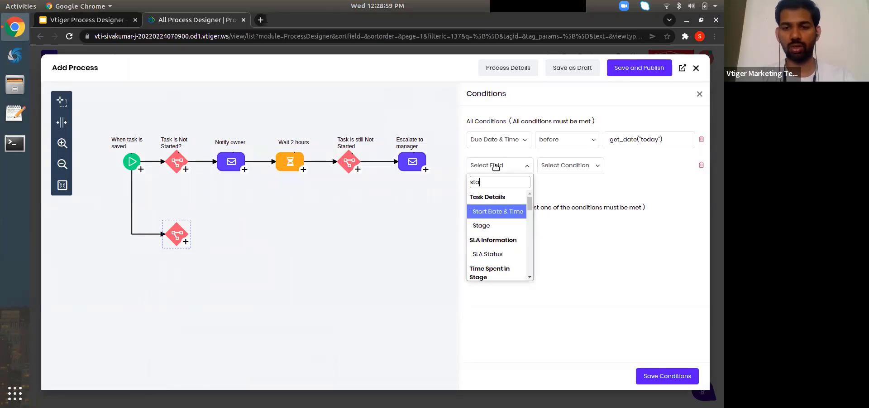
{"action": "type", "text": "ge"}
{"action": "key", "text": "Return"}
{"action": "left_click", "coordinate": [634, 164]}
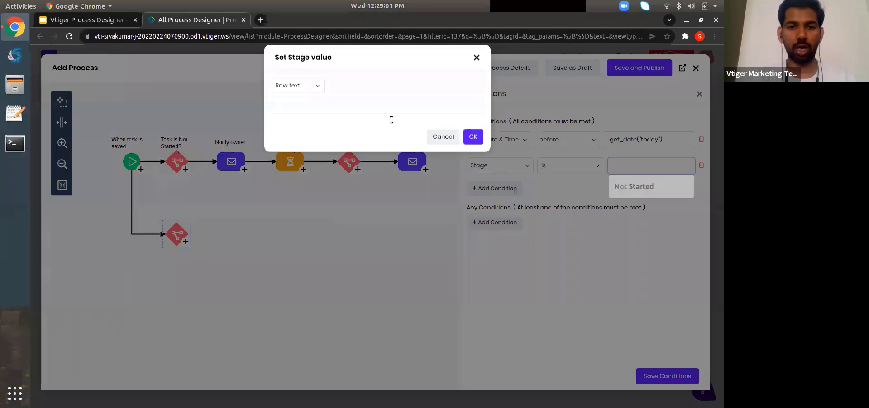
{"action": "left_click", "coordinate": [392, 118]}
{"action": "key", "text": "Return"}
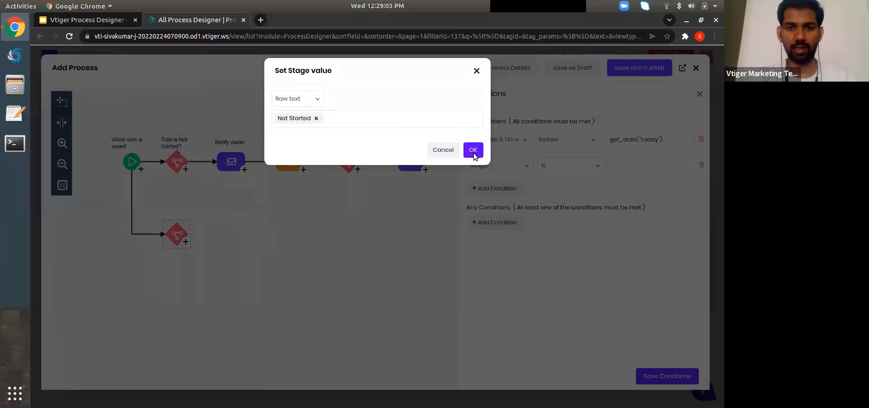
{"action": "left_click", "coordinate": [474, 150]}
{"action": "left_click", "coordinate": [656, 374]}
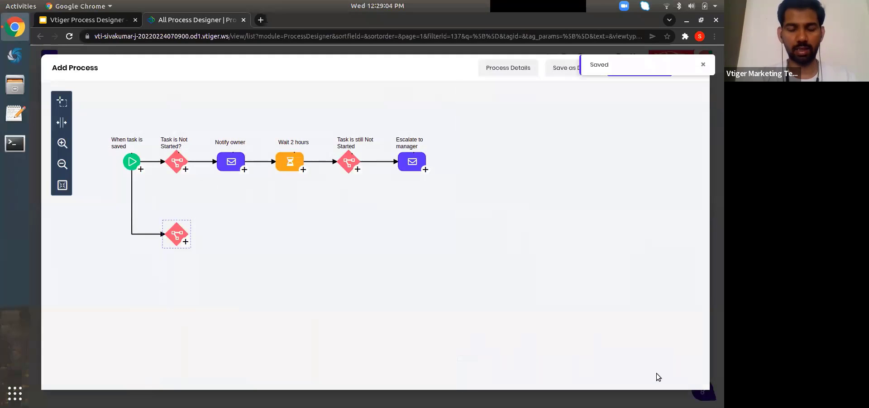
Add a Send Mail action after the lower condition node
{"action": "left_click", "coordinate": [185, 242]}
{"action": "left_click", "coordinate": [237, 235]}
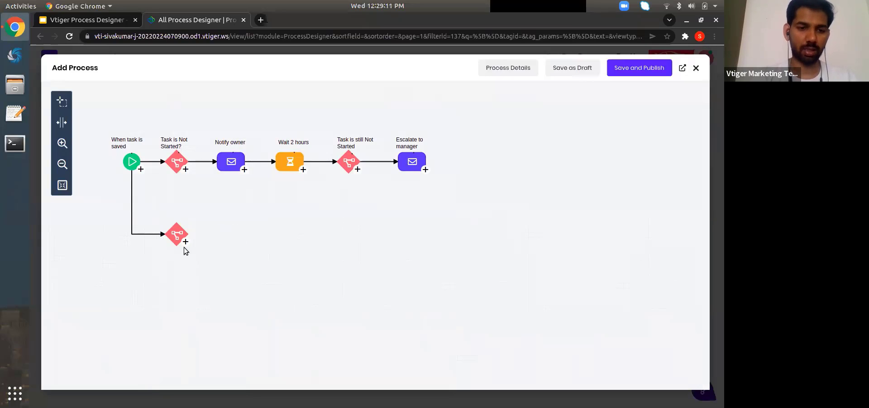
{"action": "left_click", "coordinate": [186, 241]}
{"action": "left_click", "coordinate": [229, 225]}
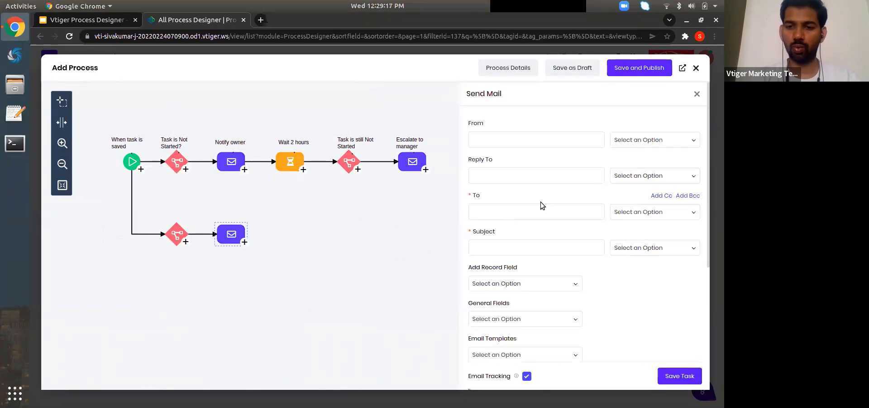
Address the new lower-branch email to the project manager's email with the subject "Task is not completed on time"
{"action": "left_click", "coordinate": [530, 210]}
{"action": "type", "text": "pr"}
{"action": "key", "text": "Return"}
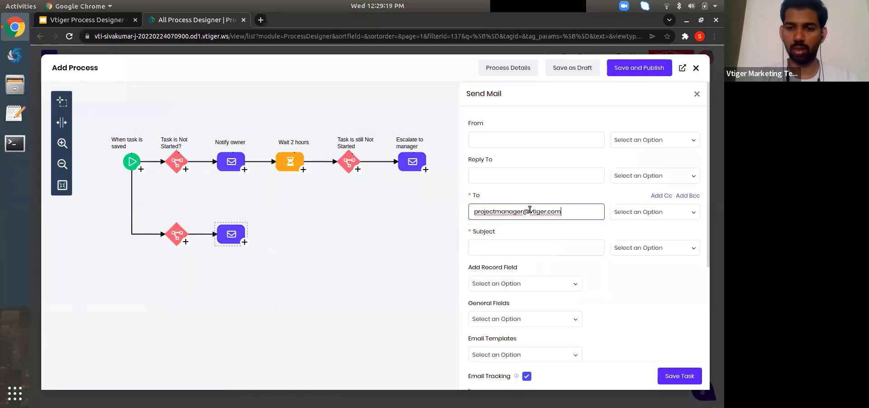
{"action": "left_click", "coordinate": [490, 253]}
{"action": "type", "text": "Task is "}
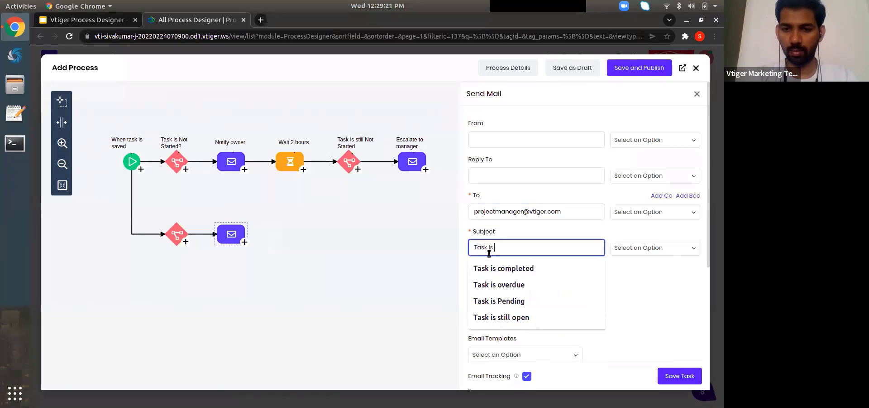
{"action": "type", "text": "not completed on time"}
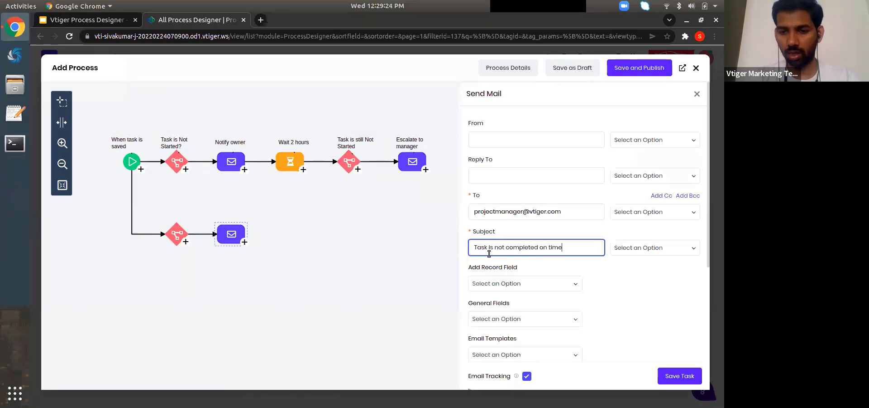
Write the body "Hello, please review this task -" followed by the CRM Detail View URL field, and save the mail task
{"action": "scroll", "coordinate": [489, 253], "scroll_direction": "down", "scroll_amount": 3}
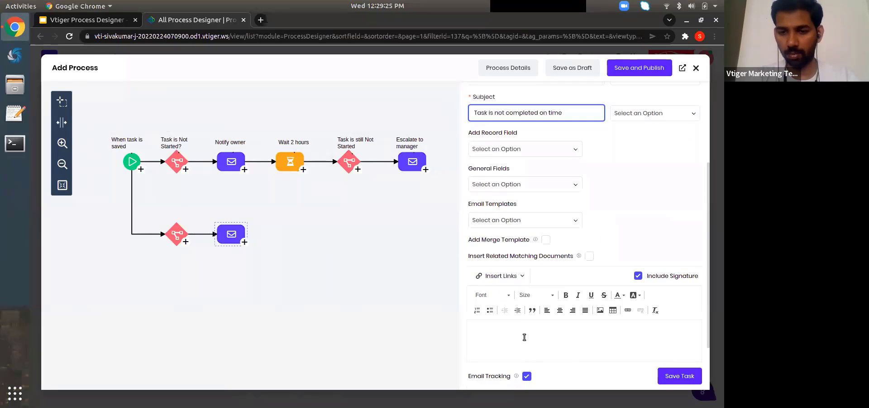
{"action": "left_click", "coordinate": [525, 337]}
{"action": "type", "text": "Hello,  "}
{"action": "type", "text": "p"}
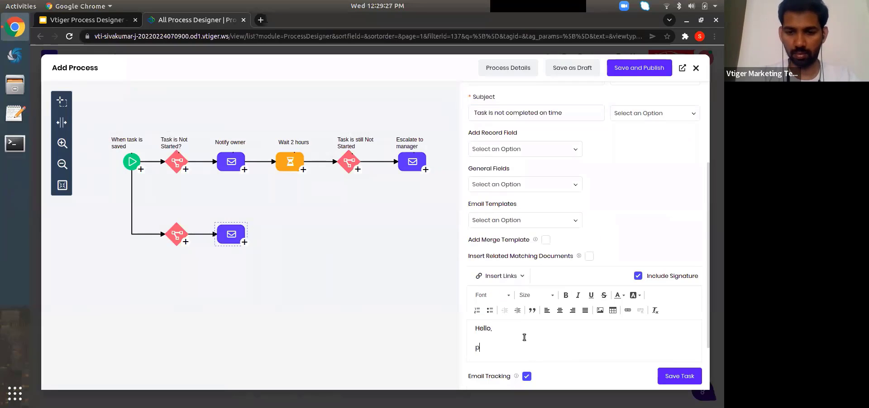
{"action": "type", "text": "lease review this task -"}
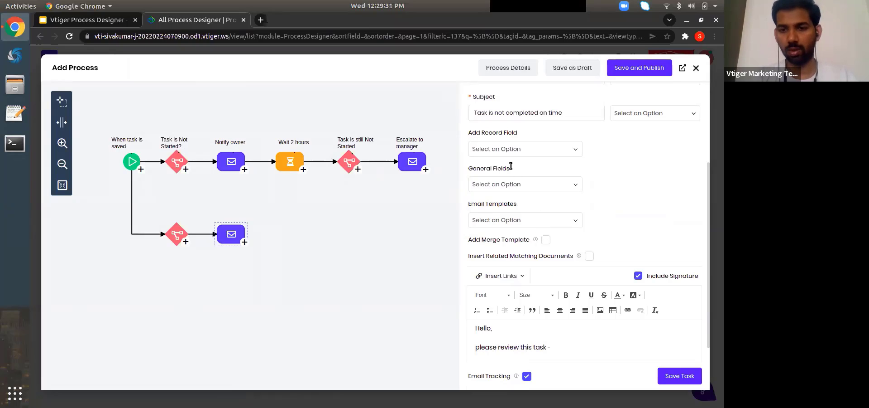
{"action": "left_click", "coordinate": [495, 184]}
{"action": "type", "text": "crm"}
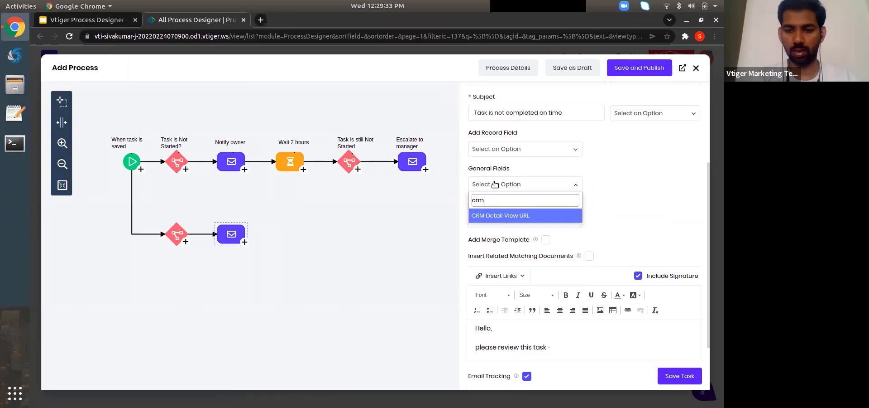
{"action": "key", "text": "Return"}
{"action": "left_click", "coordinate": [680, 374]}
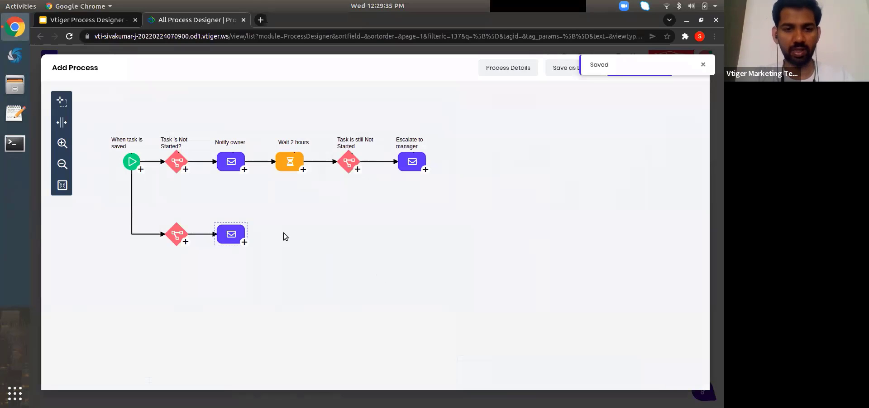
Add a False branch to the lower condition node and attach a Send Mail action to it
{"action": "mouse_move", "coordinate": [221, 234]}
{"action": "left_mouse_down"}
{"action": "mouse_move", "coordinate": [240, 234]}
{"action": "mouse_move", "coordinate": [221, 235]}
{"action": "left_mouse_up"}
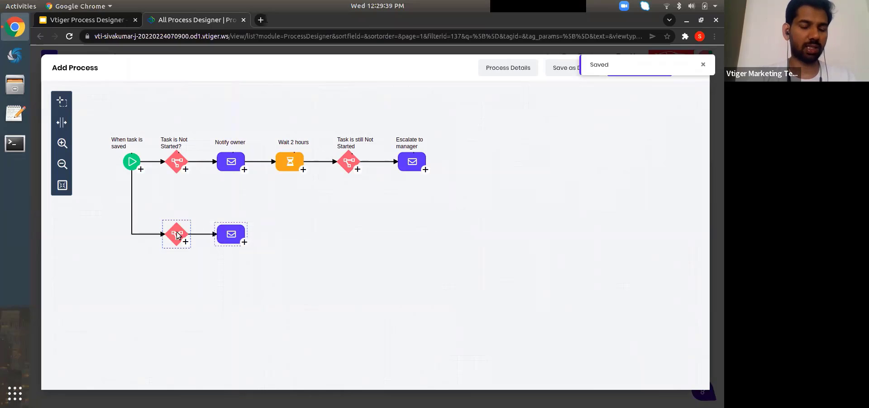
{"action": "scroll", "coordinate": [177, 233], "scroll_direction": "down", "scroll_amount": 1}
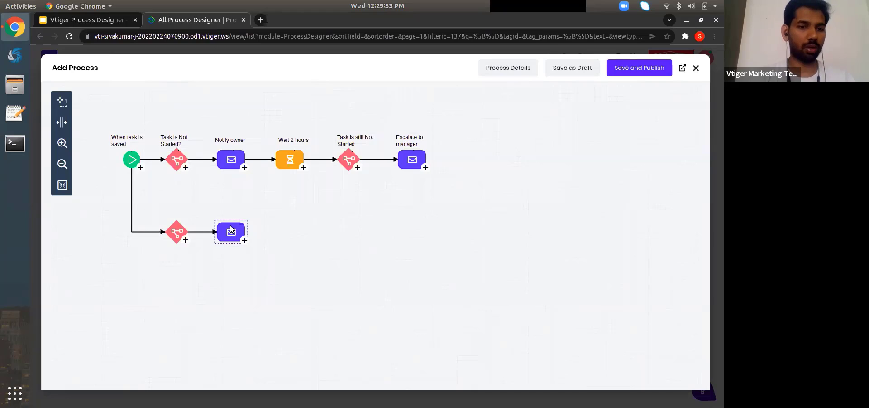
{"action": "left_click", "coordinate": [186, 239]}
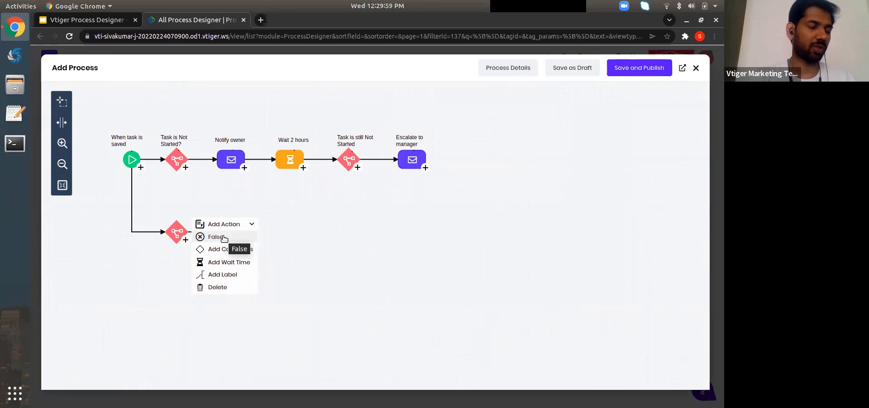
{"action": "left_click", "coordinate": [223, 237]}
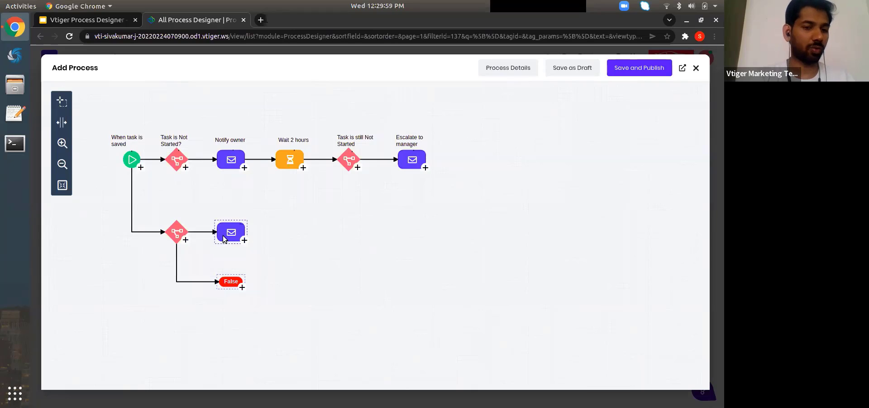
{"action": "left_click", "coordinate": [242, 286]}
{"action": "left_click", "coordinate": [271, 280]}
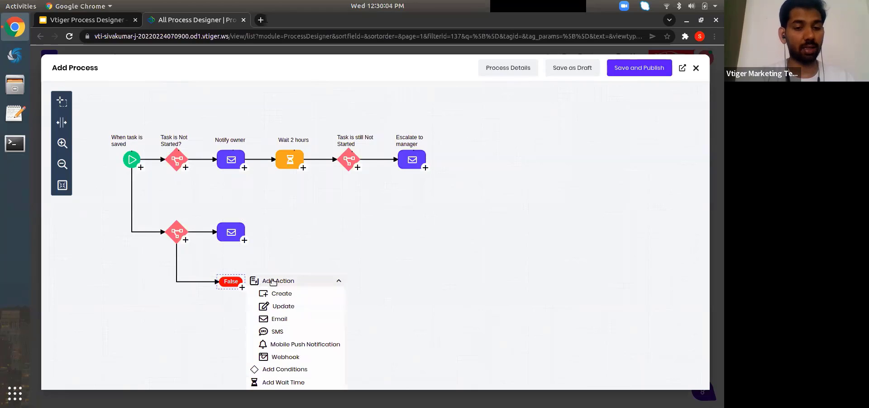
{"action": "left_click", "coordinate": [286, 319]}
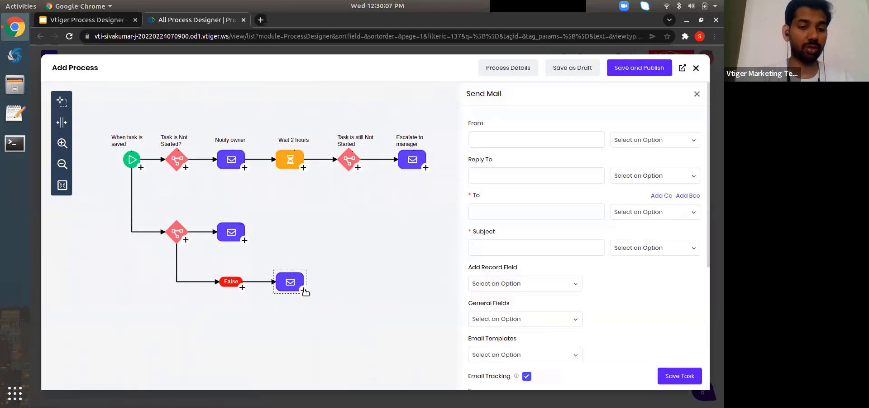
Add a Create Record action after the False branch's Send Mail action and leave its settings unfilled
{"action": "left_click", "coordinate": [303, 289]}
{"action": "left_click", "coordinate": [344, 277]}
{"action": "left_click", "coordinate": [346, 292]}
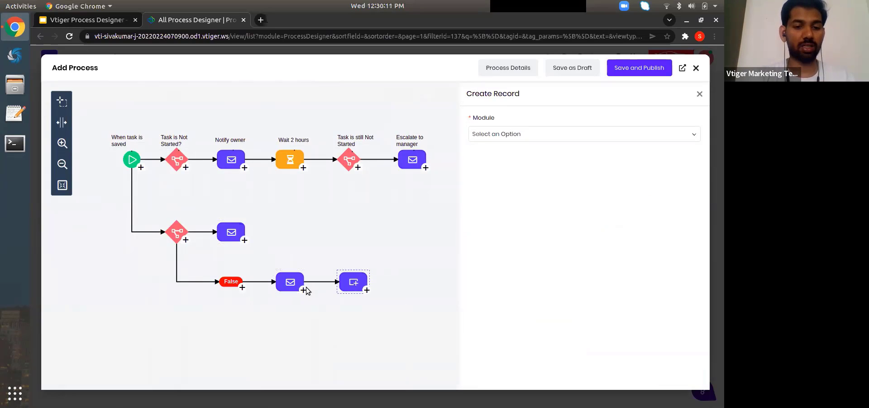
{"action": "left_click", "coordinate": [242, 288]}
{"action": "left_click", "coordinate": [260, 281]}
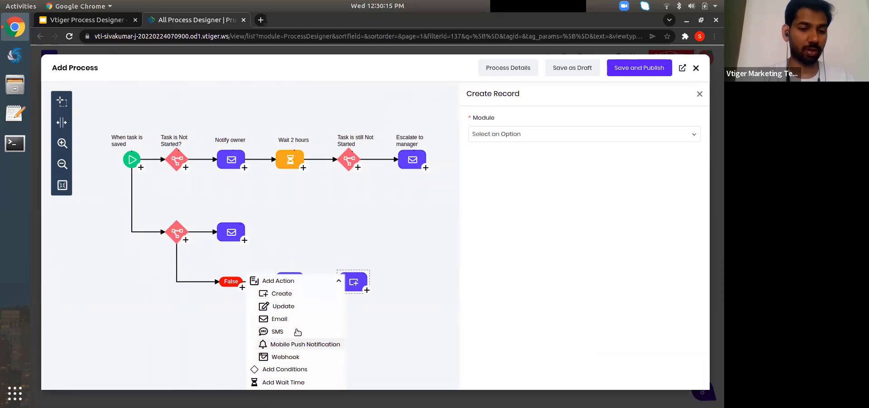
{"action": "scroll", "coordinate": [329, 260], "scroll_direction": "down", "scroll_amount": 1}
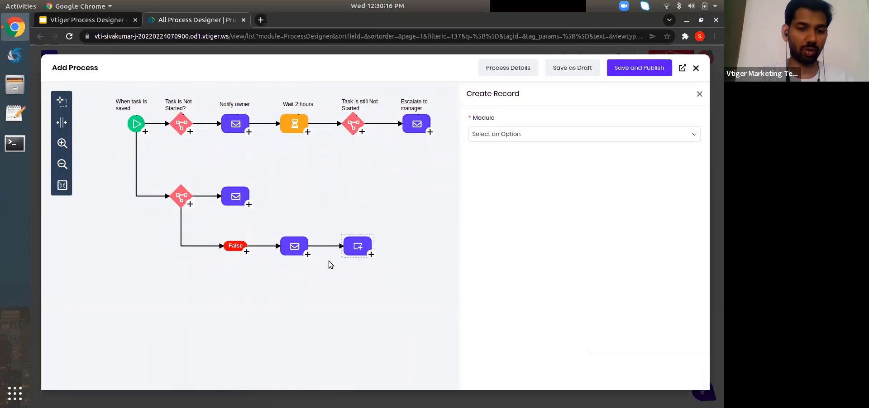
{"action": "left_click", "coordinate": [209, 230]}
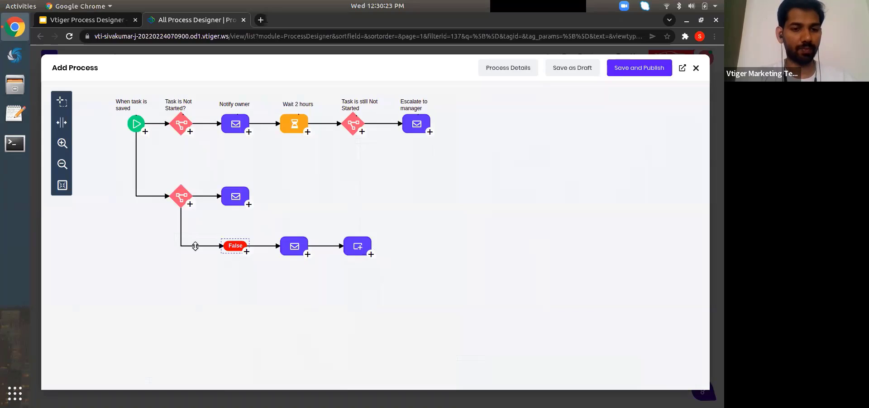
Delete the whole False branch together with its Send Mail and Create Record actions
{"action": "left_click", "coordinate": [62, 103]}
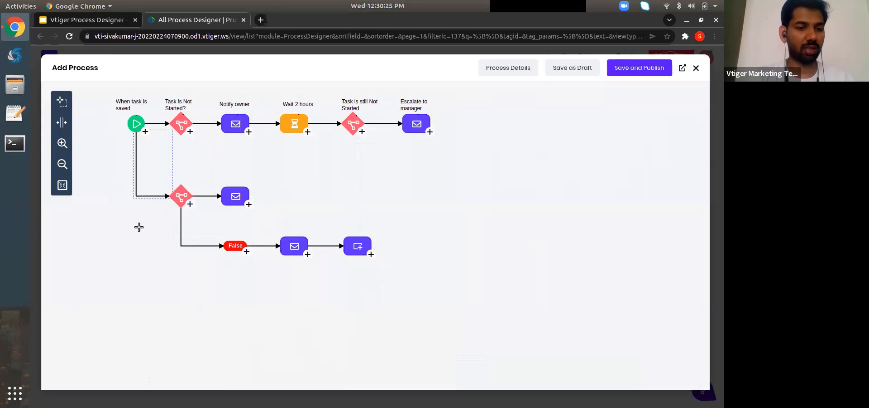
{"action": "left_click_drag", "start_coordinate": [139, 219], "coordinate": [421, 284]}
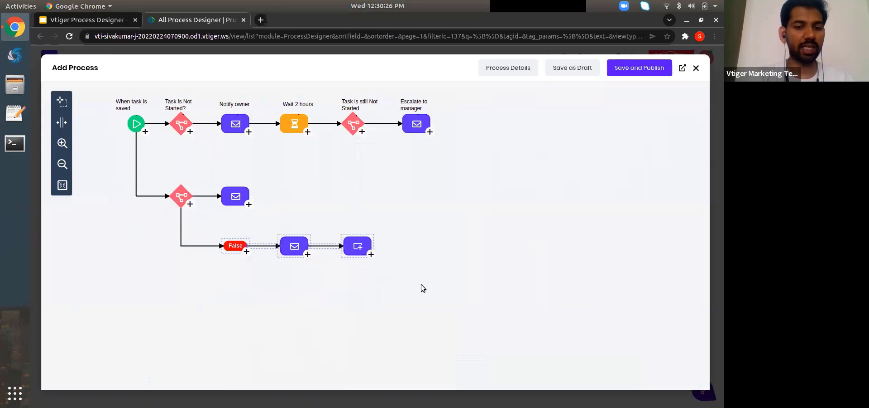
{"action": "left_click", "coordinate": [342, 317]}
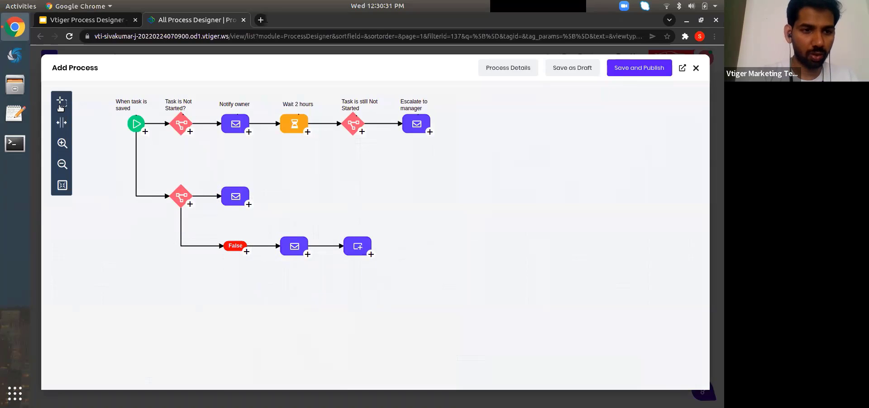
{"action": "left_click_drag", "start_coordinate": [131, 226], "coordinate": [376, 269]}
{"action": "key", "text": "Delete"}
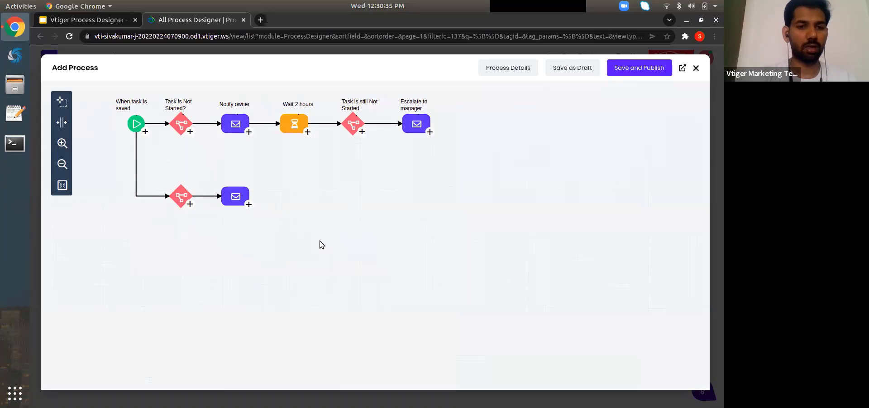
Switch to the Google Slides deck, review the Task Escalations process steps, and return to the process designer
{"action": "left_click", "coordinate": [88, 20]}
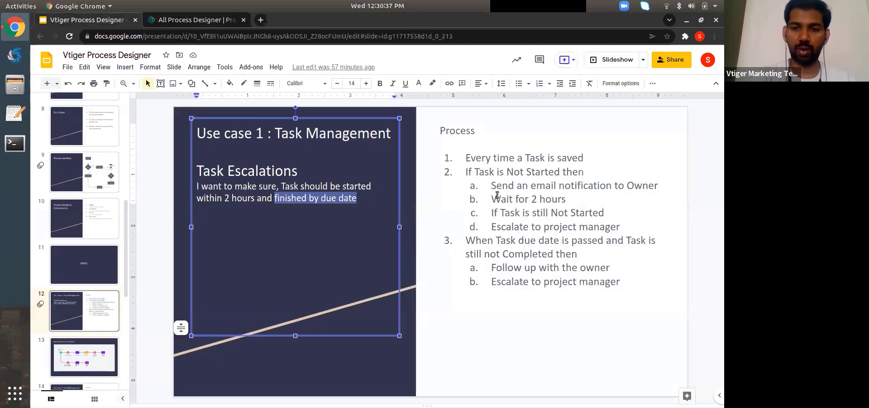
{"action": "triple_click", "coordinate": [520, 198]}
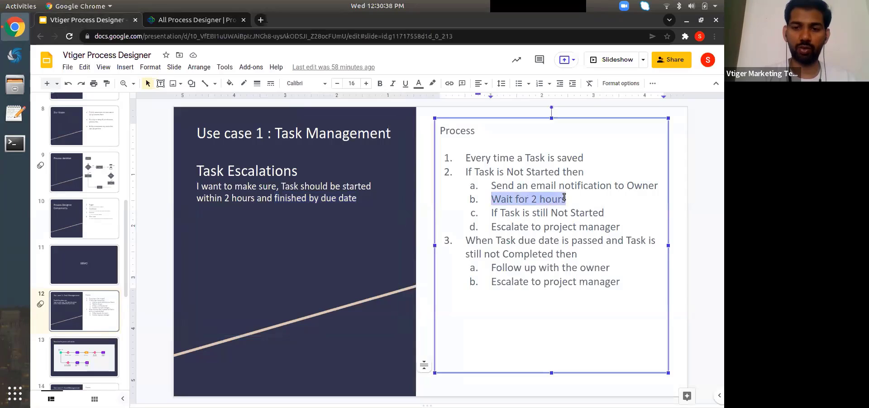
{"action": "triple_click", "coordinate": [529, 213]}
{"action": "triple_click", "coordinate": [506, 229]}
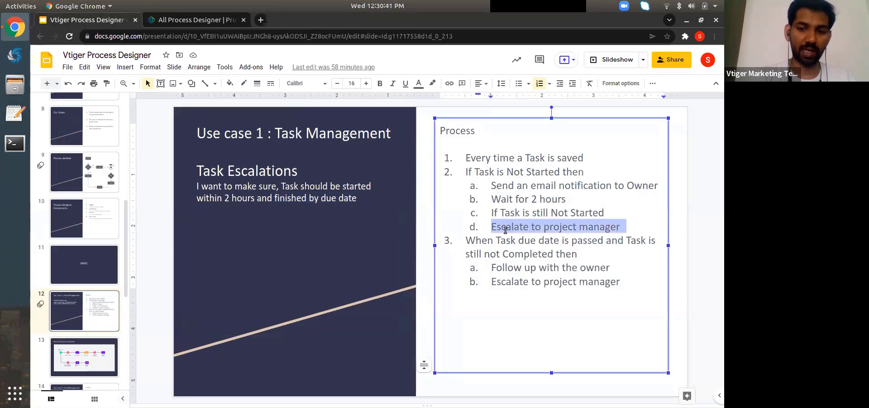
{"action": "triple_click", "coordinate": [537, 255]}
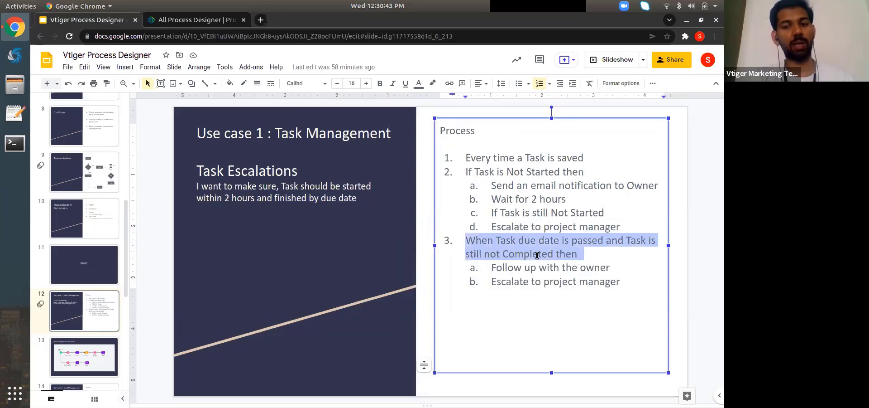
{"action": "double_click", "coordinate": [520, 280]}
{"action": "triple_click", "coordinate": [519, 279]}
{"action": "key", "text": "ctrl+Tab"}
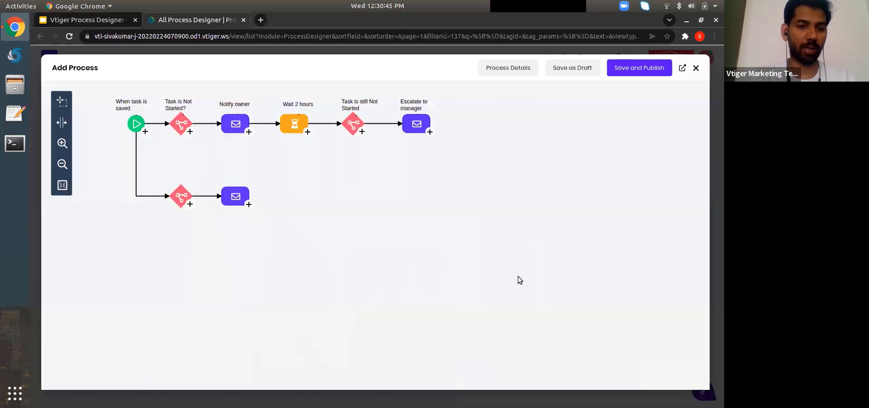
Add a second Send Mail action after the lower branch's email, addressed to the Assigned To user's Primary Email
{"action": "left_click", "coordinate": [249, 205]}
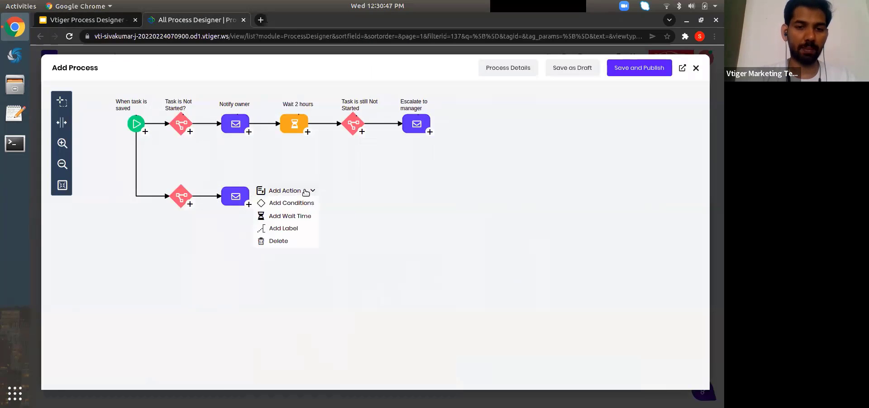
{"action": "left_click", "coordinate": [307, 191]}
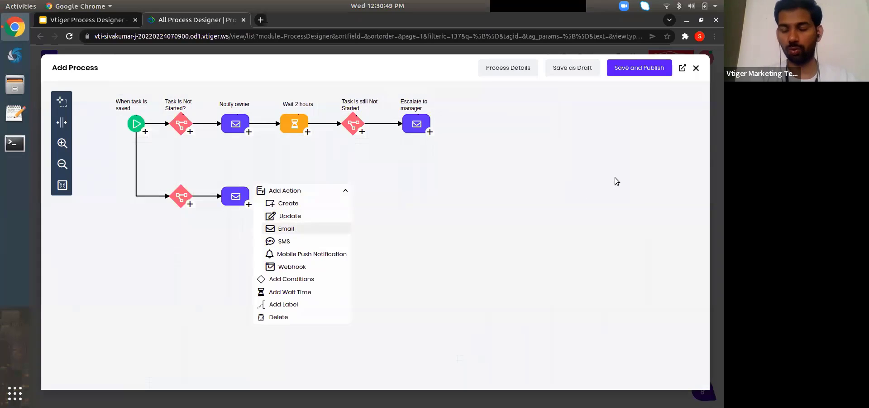
{"action": "key", "text": "Return"}
{"action": "left_click", "coordinate": [621, 212]}
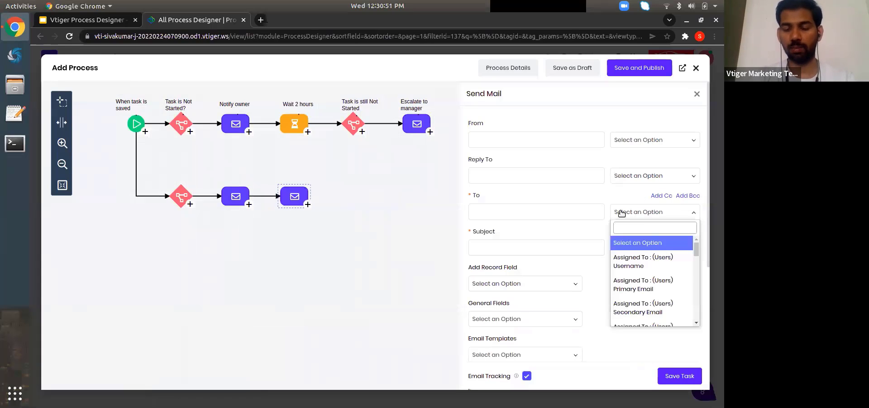
{"action": "type", "text": "ass"}
{"action": "key", "text": "Down"}
{"action": "key", "text": "Return"}
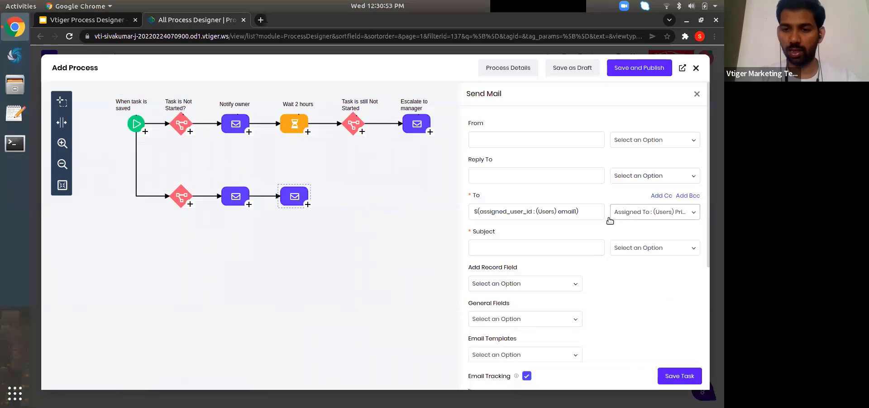
Set the second lower-branch email's subject to "Task is not completed on time"
{"action": "left_click", "coordinate": [518, 253]}
{"action": "type", "text": "Tas"}
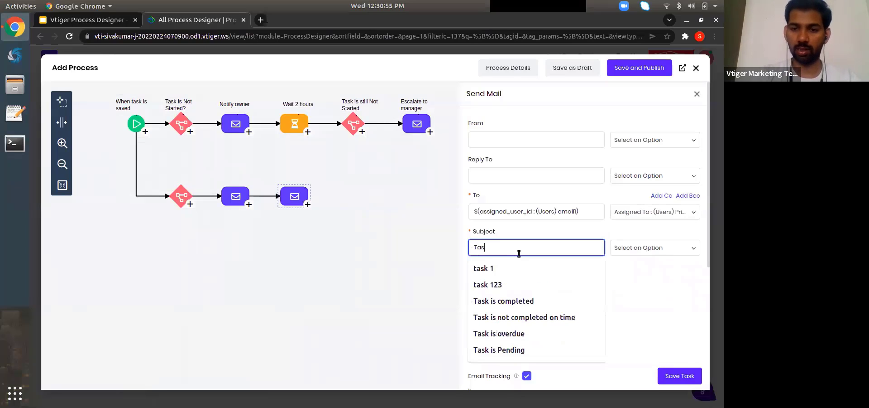
{"action": "type", "text": "k is not completed"}
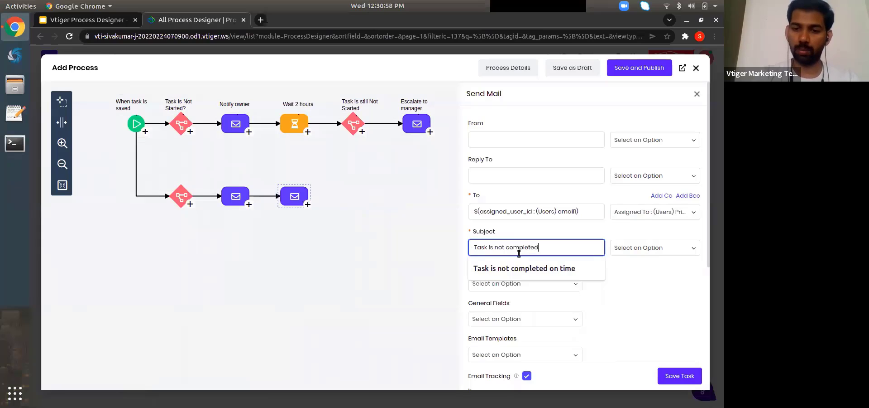
{"action": "key", "text": "Down"}
{"action": "key", "text": "Return"}
Write the second lower-branch email's body as "Hello," followed by a new paragraph reading "This task due date is passed. Please review -"
{"action": "scroll", "coordinate": [519, 252], "scroll_direction": "down", "scroll_amount": 5}
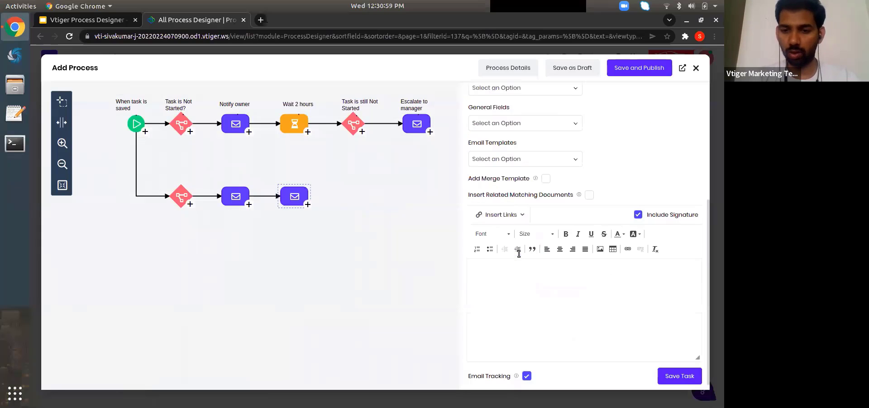
{"action": "left_click", "coordinate": [501, 291]}
{"action": "type", "text": "Hello,"}
{"action": "key", "text": "Return"}
{"action": "type", "text": "T"}
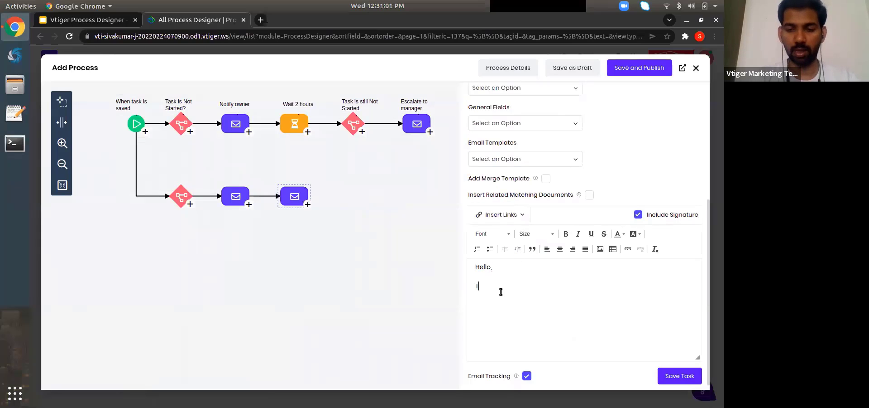
{"action": "type", "text": "his task due date is"}
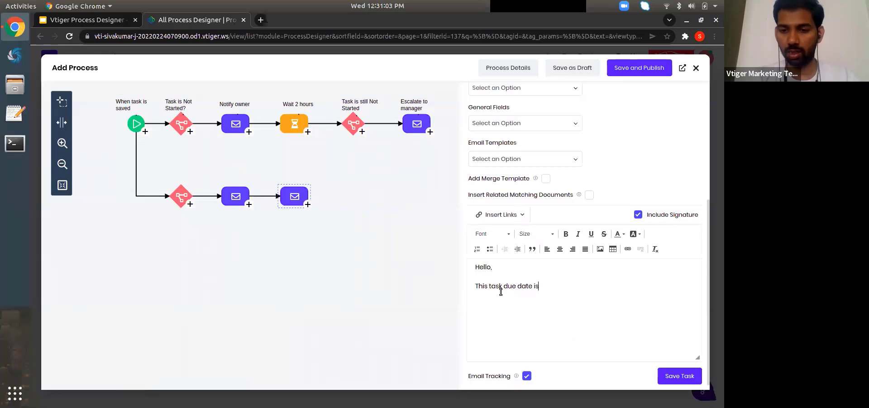
{"action": "type", "text": " passed. Please review -"}
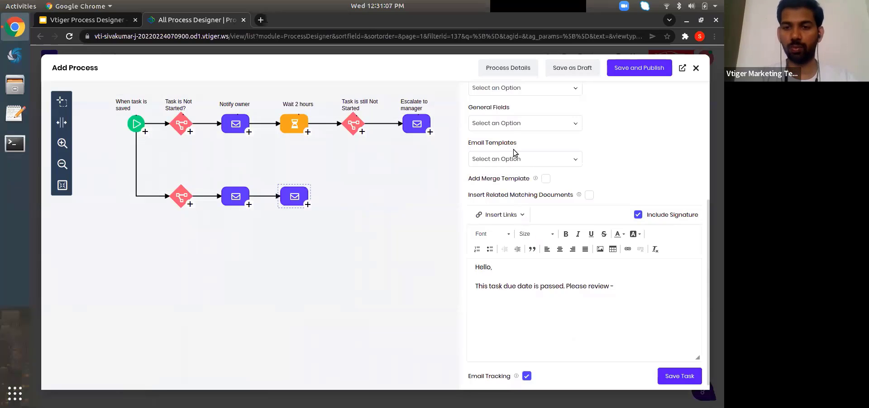
Insert the CRM Detail View URL general field at the end of the email body and save the Send Mail task
{"action": "left_click", "coordinate": [510, 123]}
{"action": "type", "text": "crm"}
{"action": "key", "text": "Return"}
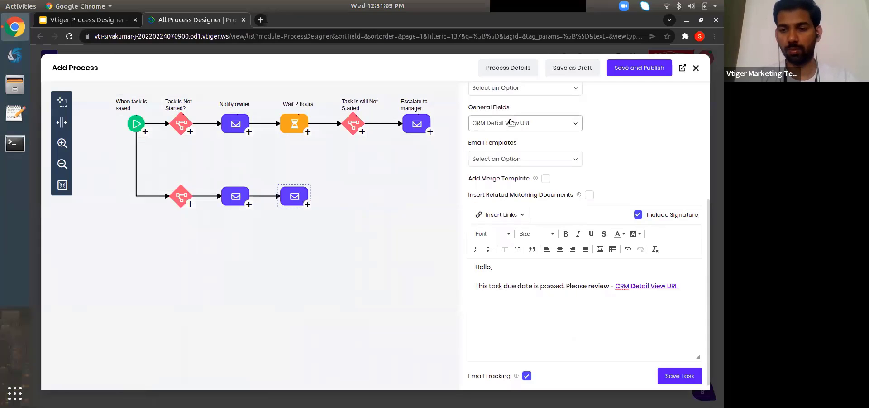
{"action": "left_click", "coordinate": [685, 375]}
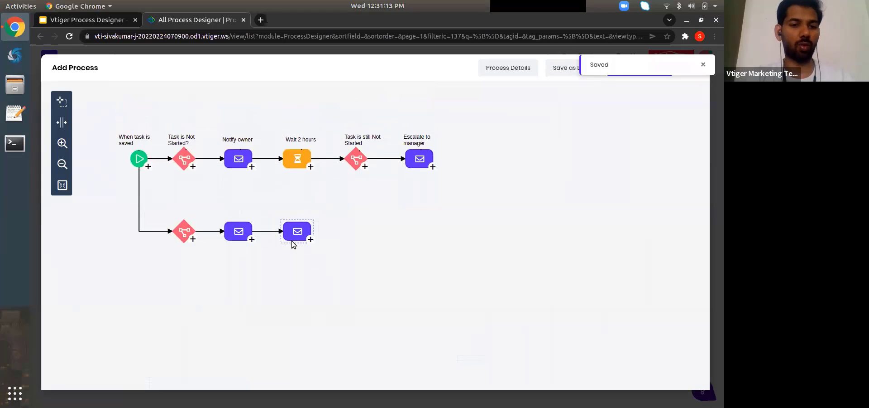
Add a label reading "due date is passed" to the lower branch's condition
{"action": "left_click", "coordinate": [194, 239]}
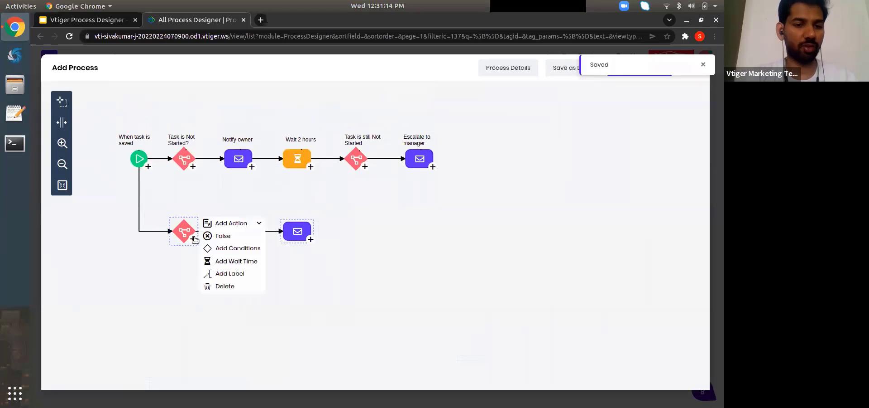
{"action": "left_click", "coordinate": [229, 273]}
{"action": "type", "text": "due dat"}
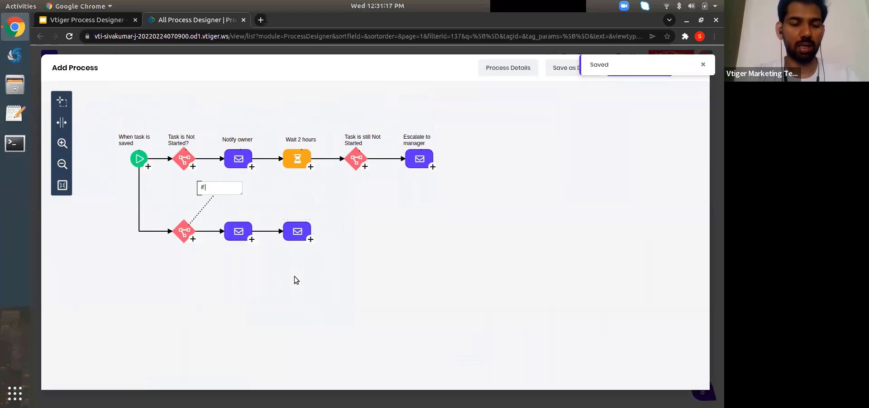
{"action": "type", "text": "e is pa"}
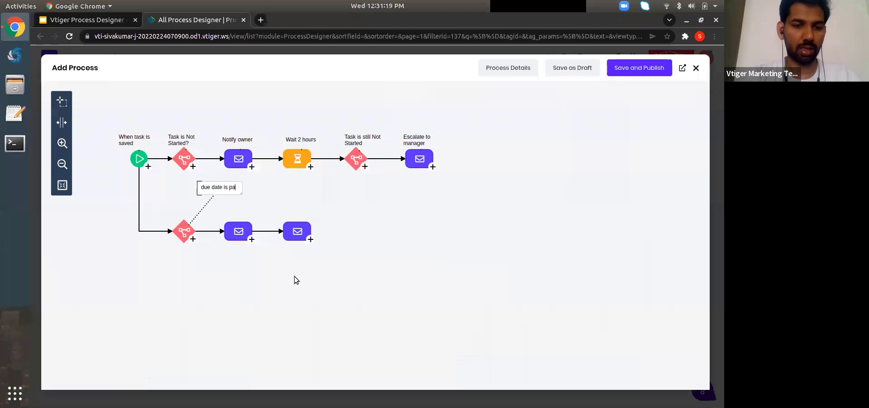
{"action": "type", "text": "ssed "}
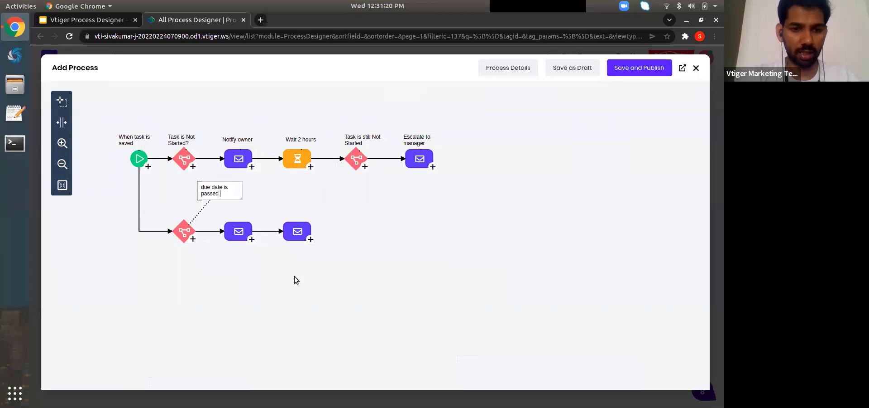
Complete the lower branch condition's label as "due date is passed & task is not completed" and place it directly above that node
{"action": "type", "text": "& task is not completed"}
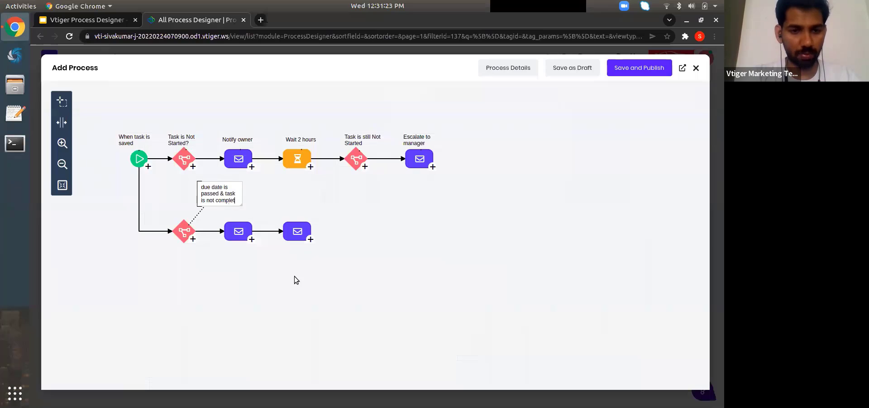
{"action": "left_click", "coordinate": [294, 280]}
{"action": "left_click_drag", "start_coordinate": [204, 192], "coordinate": [168, 205]}
Label the lower branch's first email action "escalate to manager" and place the label directly above it
{"action": "left_click", "coordinate": [242, 232]}
{"action": "left_click", "coordinate": [251, 239]}
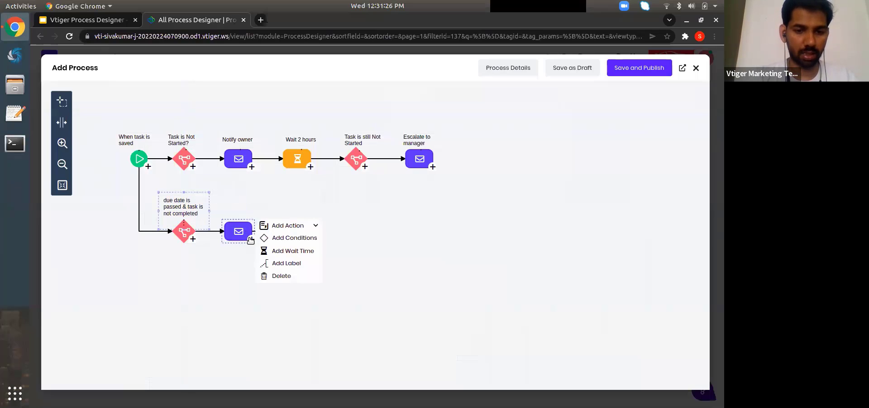
{"action": "left_click", "coordinate": [286, 263]}
{"action": "type", "text": "escalate to manager"}
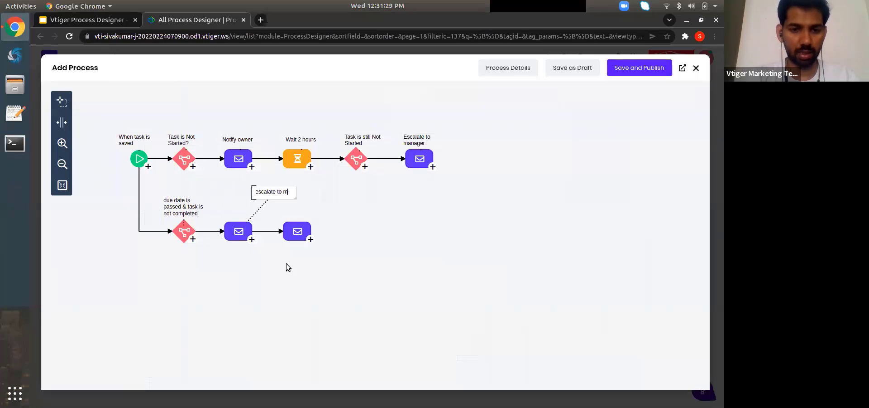
{"action": "left_click", "coordinate": [286, 263]}
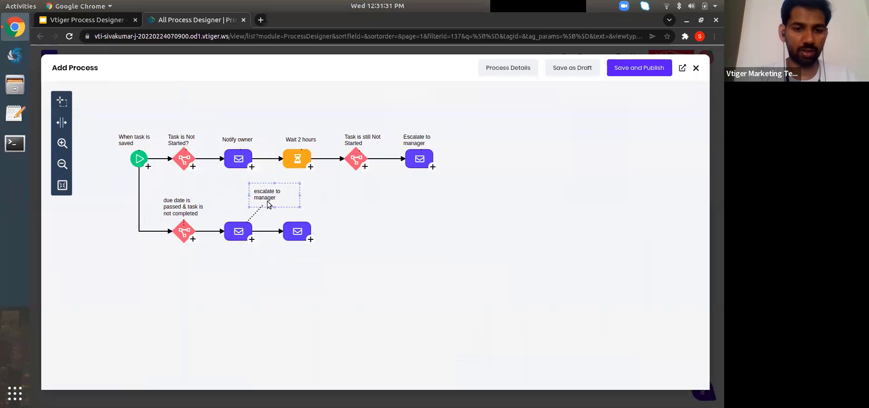
{"action": "left_click_drag", "start_coordinate": [268, 204], "coordinate": [236, 219]}
Label the lower branch's last email action "notify owner" and place the label directly above it
{"action": "left_click", "coordinate": [310, 238]}
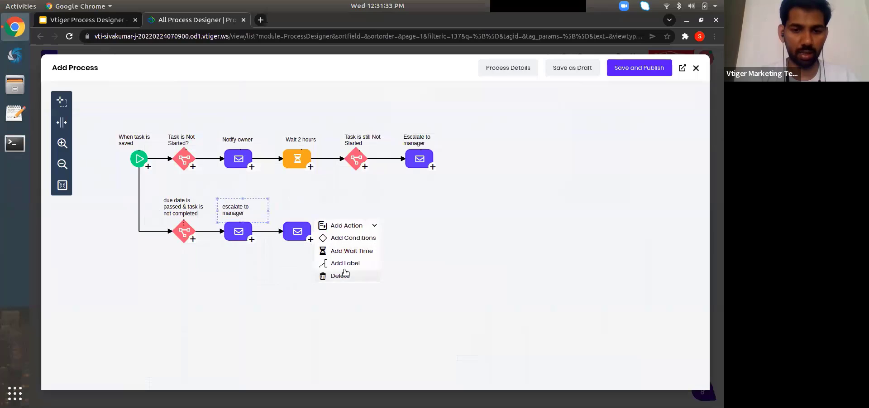
{"action": "left_click", "coordinate": [344, 263]}
{"action": "type", "text": "notify owner"}
{"action": "left_click", "coordinate": [344, 267]}
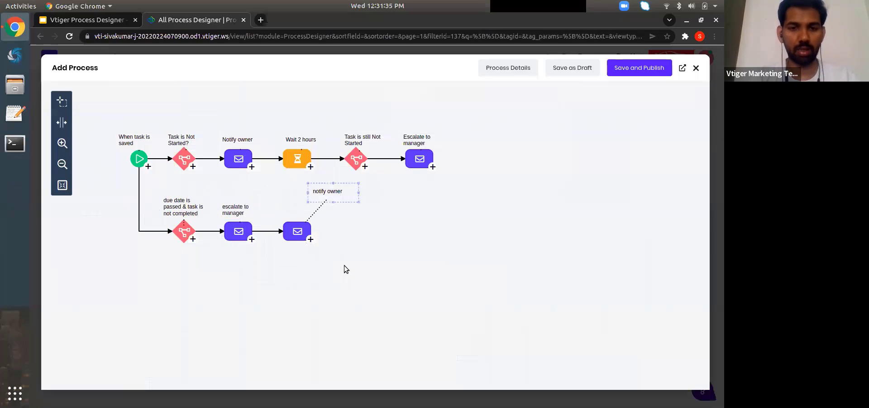
{"action": "left_click_drag", "start_coordinate": [328, 198], "coordinate": [297, 214]}
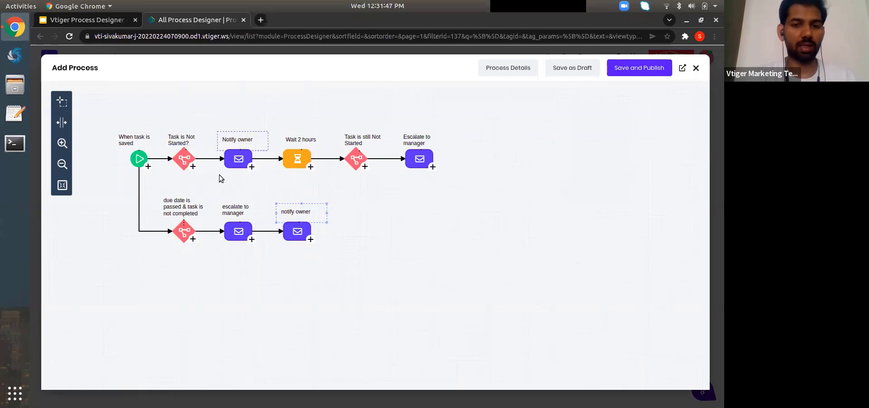
{"action": "left_click", "coordinate": [193, 167]}
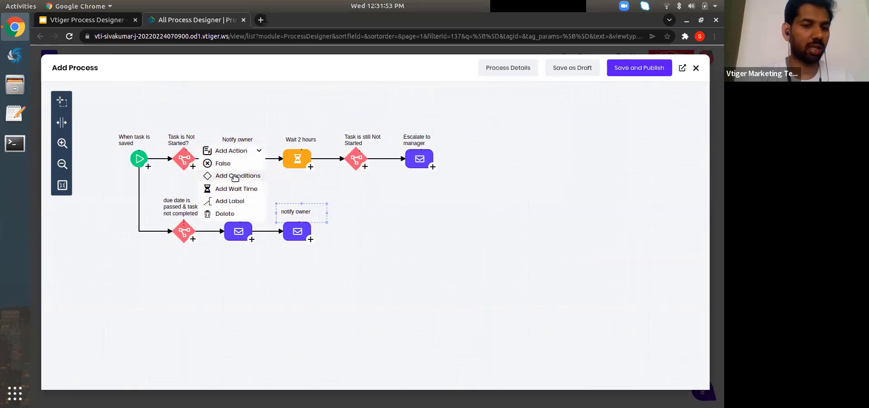
{"action": "left_click", "coordinate": [352, 326]}
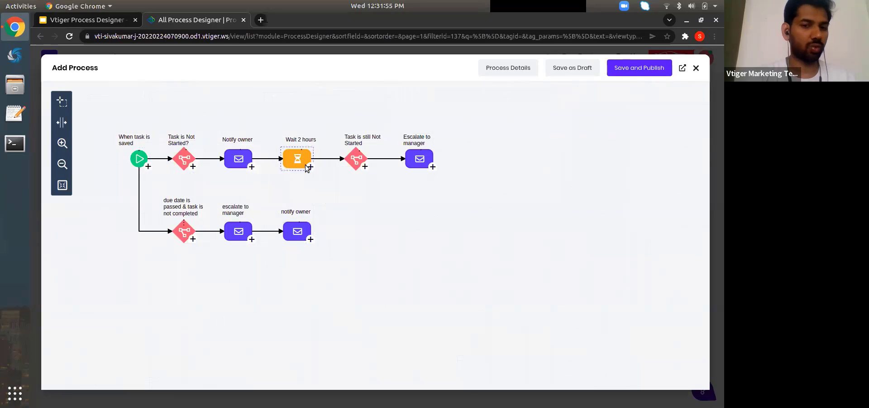
Select all elements of the flow at once, delete them, and undo the deletion
{"action": "left_click", "coordinate": [61, 100]}
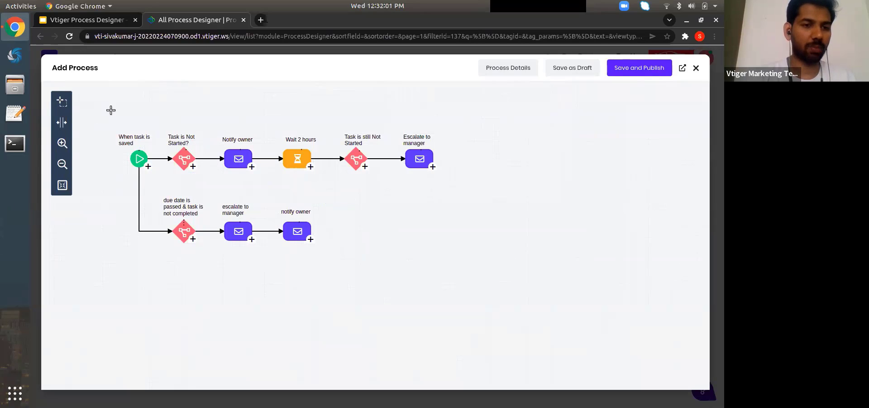
{"action": "left_click_drag", "start_coordinate": [89, 107], "coordinate": [533, 270]}
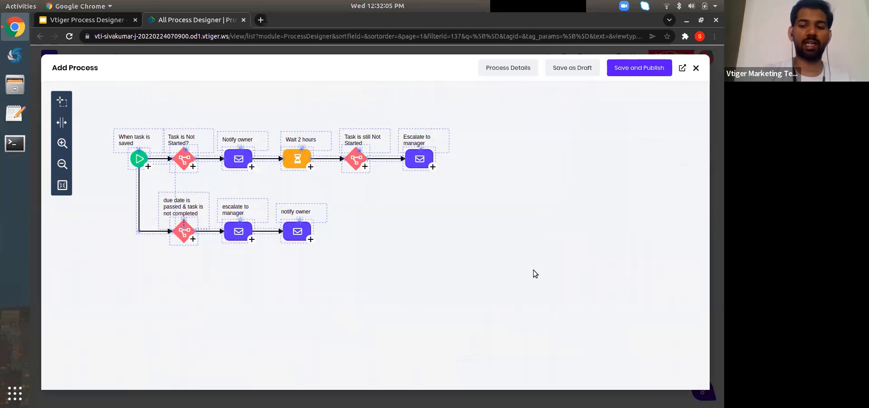
{"action": "key", "text": "Delete"}
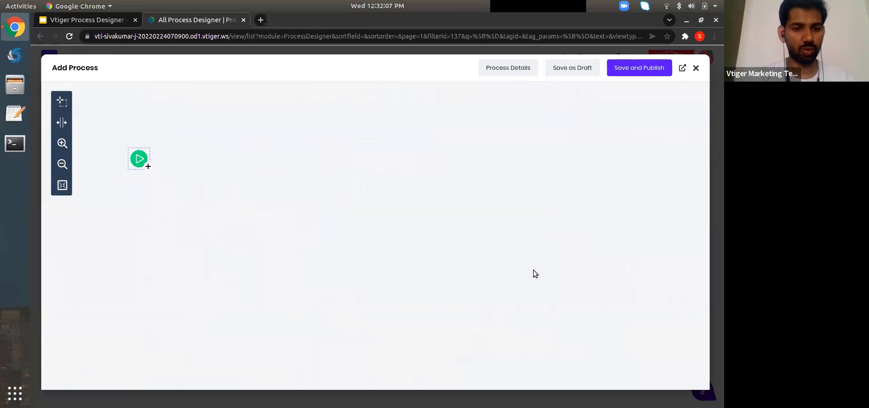
{"action": "key", "text": "ctrl+z"}
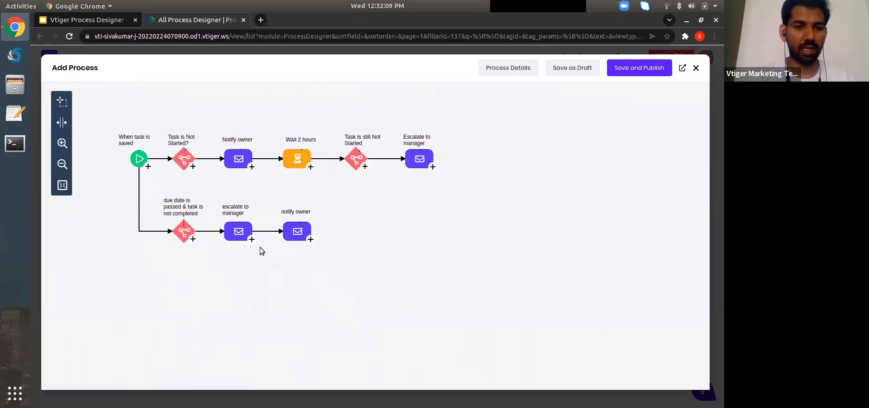
Review the condition settings of the "Task is Not Started?" node and close them
{"action": "left_click", "coordinate": [182, 161]}
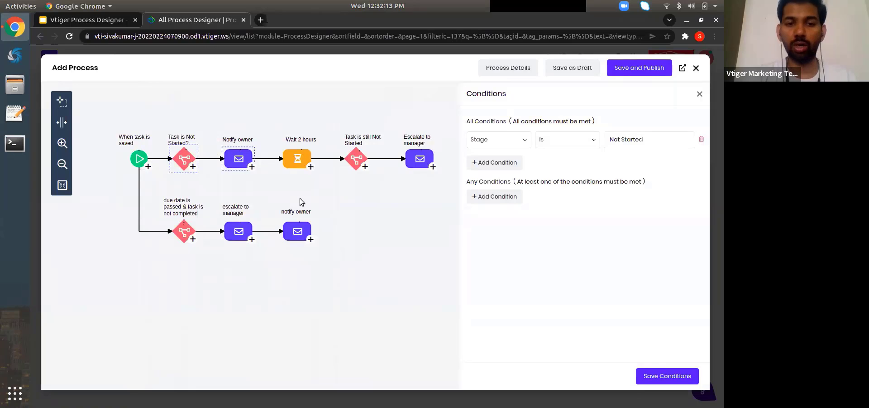
{"action": "left_click", "coordinate": [341, 195]}
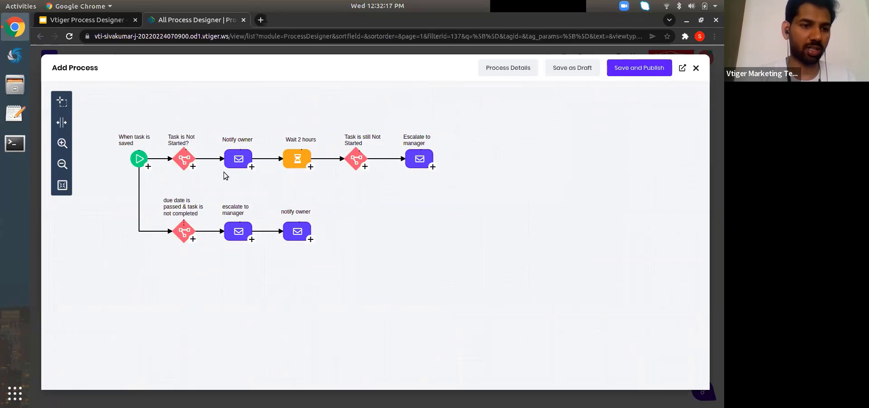
Use the space tool to widen the gap after the trigger and bring the lower branch closer to the upper one
{"action": "left_click", "coordinate": [62, 122]}
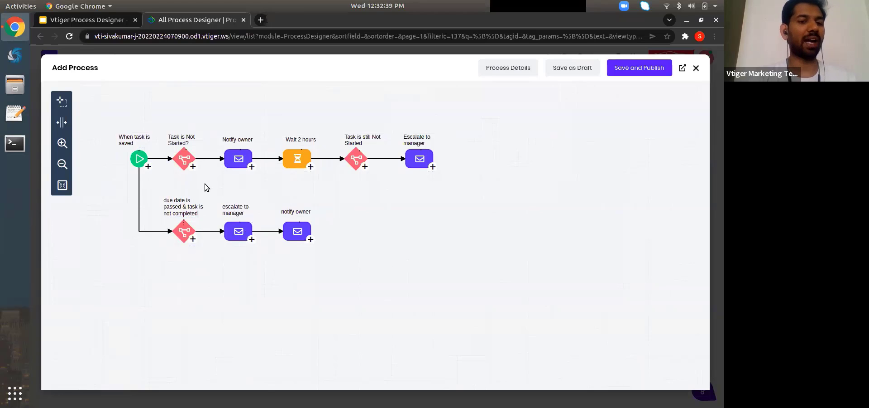
{"action": "left_click", "coordinate": [62, 122]}
{"action": "left_click_drag", "start_coordinate": [157, 183], "coordinate": [233, 183]}
{"action": "mouse_move", "coordinate": [118, 185]}
{"action": "left_mouse_down"}
{"action": "mouse_move", "coordinate": [113, 271]}
{"action": "mouse_move", "coordinate": [121, 170]}
{"action": "mouse_move", "coordinate": [114, 182]}
{"action": "left_mouse_up"}
{"action": "left_click_drag", "start_coordinate": [210, 184], "coordinate": [155, 182]}
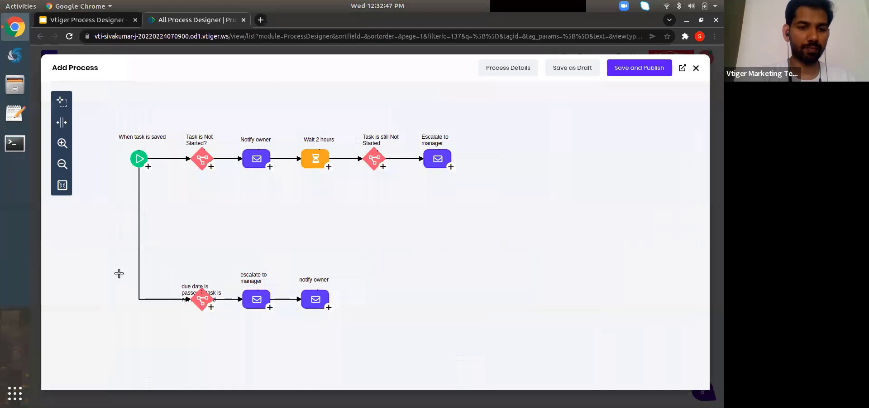
{"action": "left_click_drag", "start_coordinate": [118, 272], "coordinate": [193, 181]}
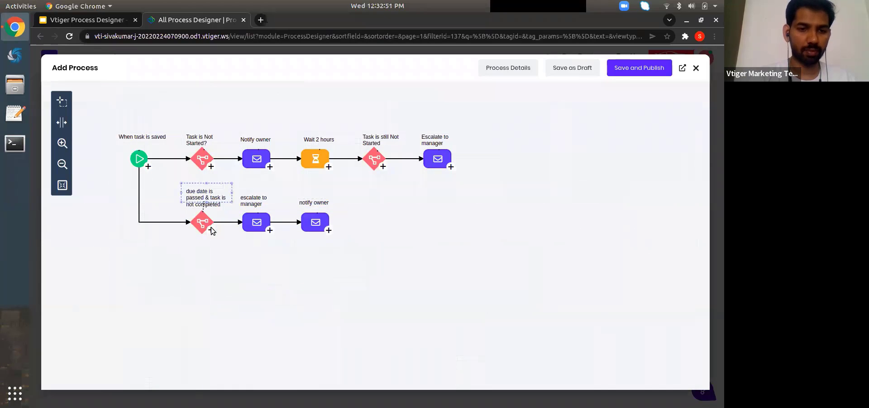
Save the task escalation process as a draft
{"action": "left_click", "coordinate": [62, 144]}
{"action": "left_click", "coordinate": [62, 144]}
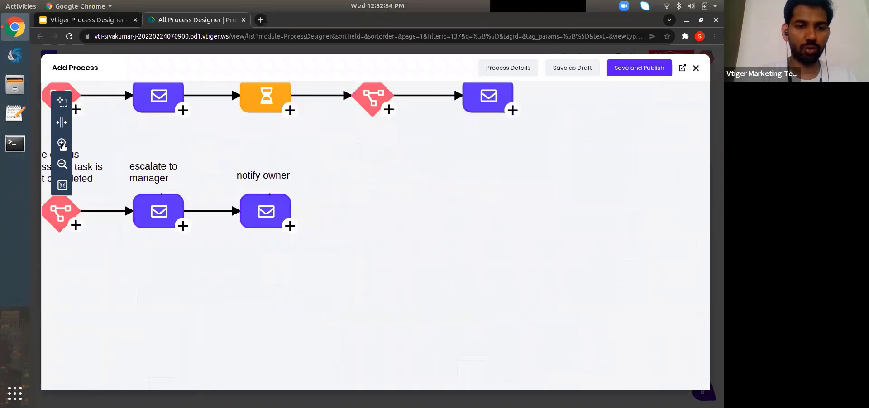
{"action": "left_click", "coordinate": [63, 164]}
{"action": "left_click", "coordinate": [63, 164]}
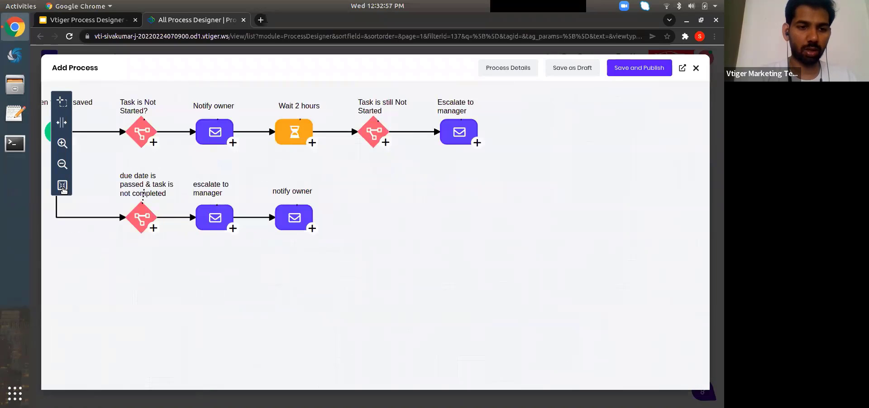
{"action": "left_click", "coordinate": [63, 186]}
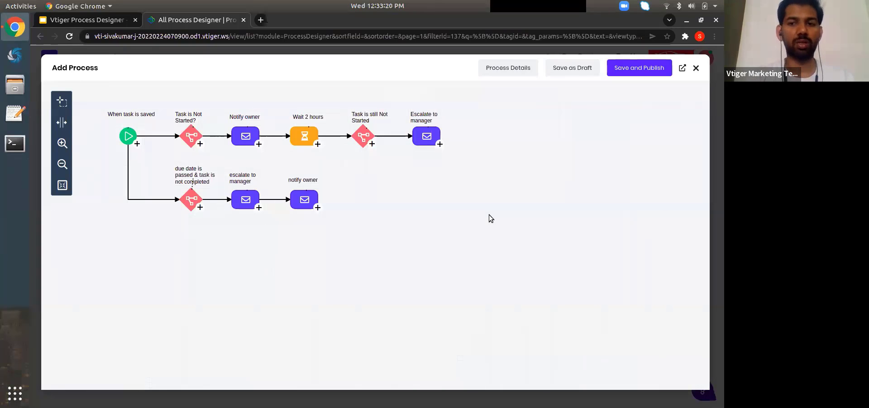
{"action": "left_click", "coordinate": [574, 69]}
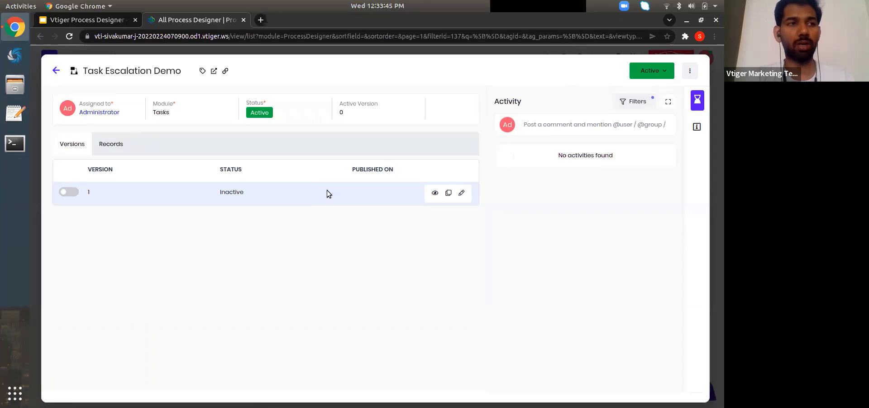
Open version 1 for editing, review the last email action and the trigger properties, and leave the editor without saving
{"action": "left_click", "coordinate": [461, 193]}
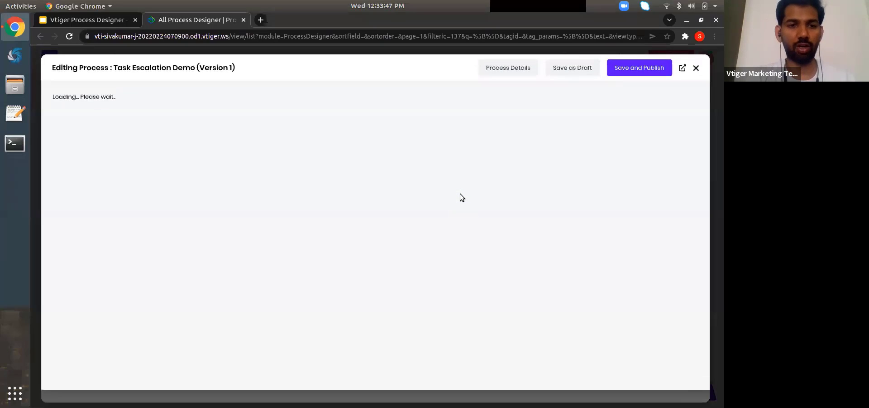
{"action": "left_click", "coordinate": [188, 141]}
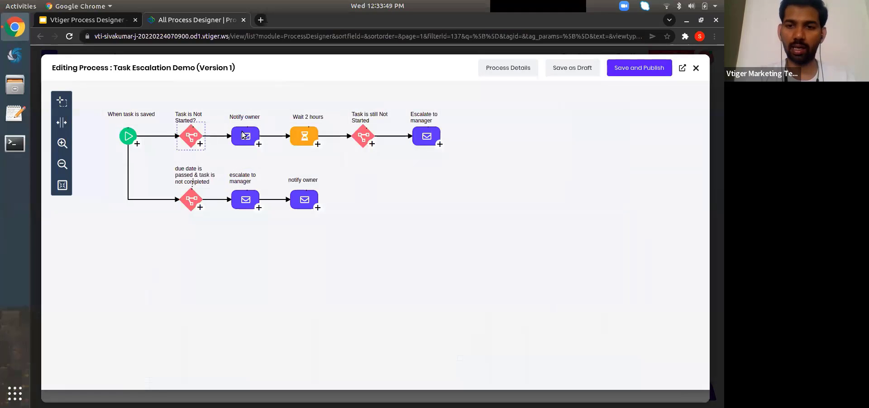
{"action": "left_click", "coordinate": [305, 200]}
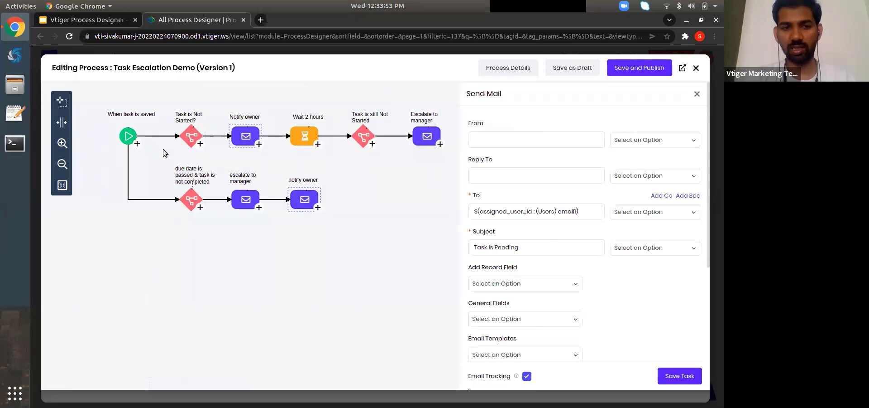
{"action": "left_click", "coordinate": [128, 136]}
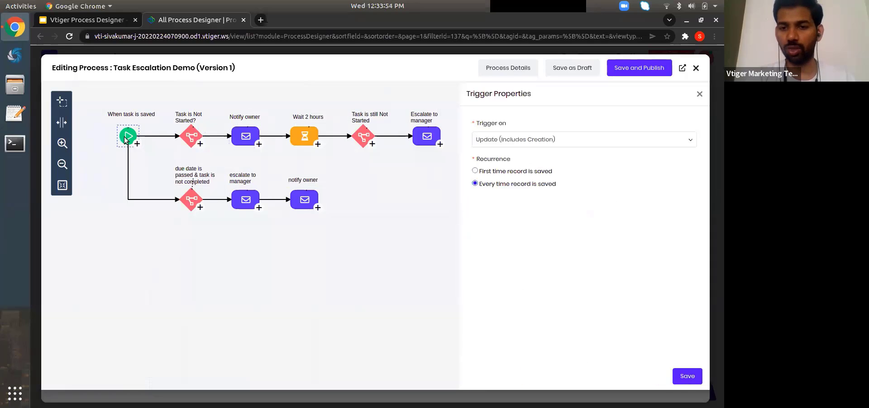
{"action": "left_click", "coordinate": [385, 197]}
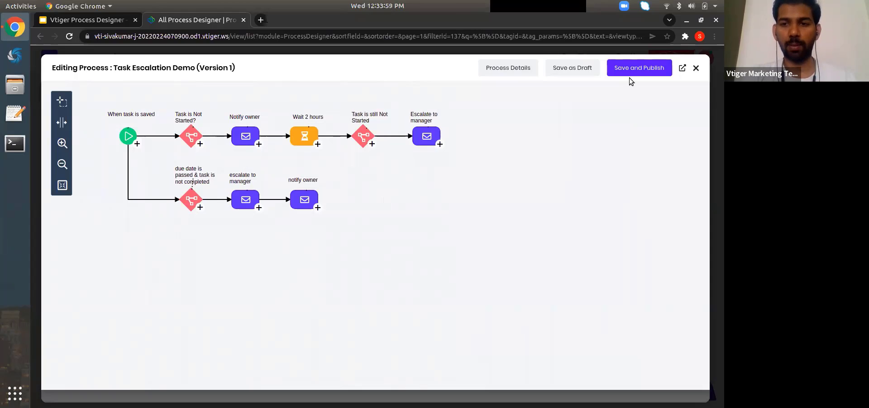
{"action": "left_click", "coordinate": [696, 69]}
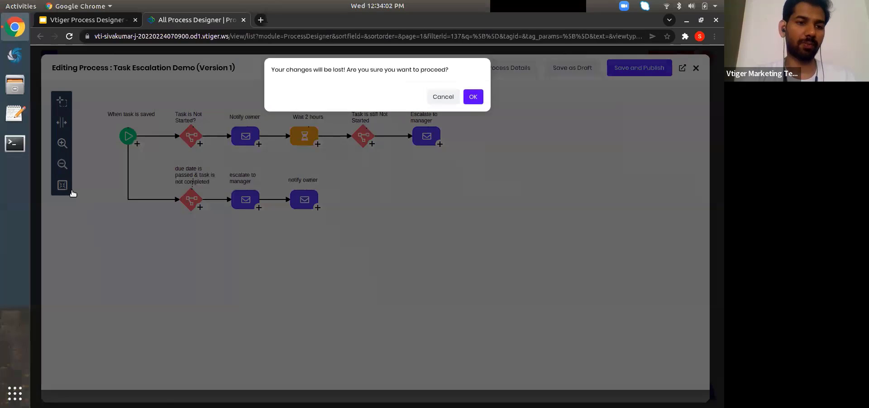
{"action": "key", "text": "Return"}
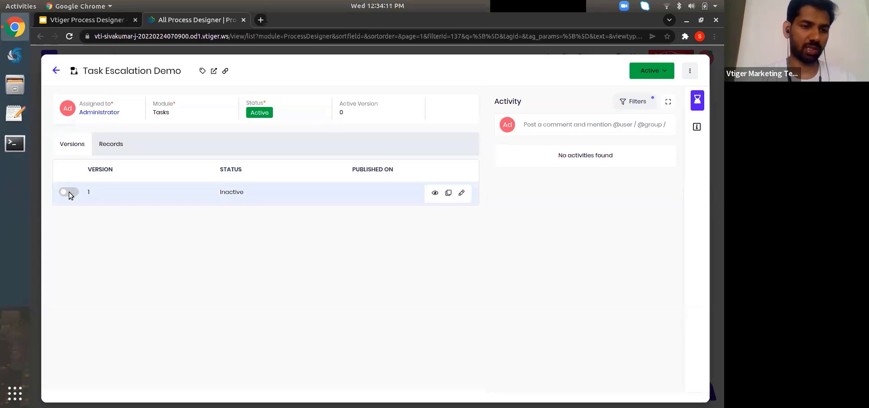
Activate version 1 of the Task Escalation Demo process and confirm publishing it
{"action": "left_click", "coordinate": [69, 191]}
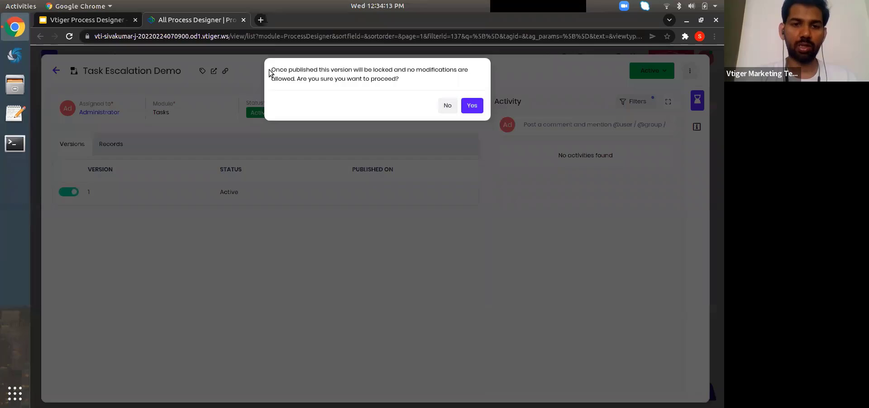
{"action": "left_click_drag", "start_coordinate": [270, 70], "coordinate": [355, 70]}
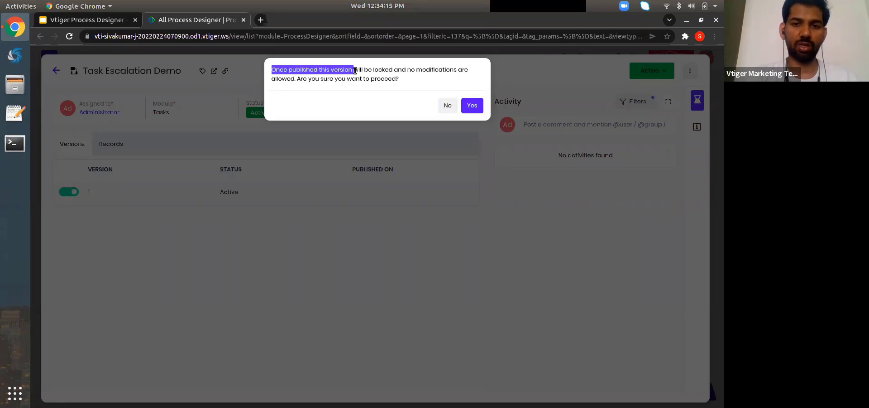
{"action": "left_click", "coordinate": [344, 70]}
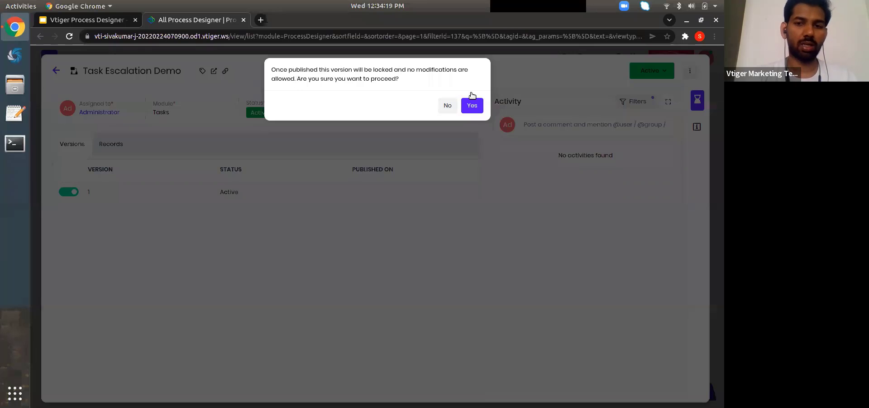
{"action": "left_click", "coordinate": [476, 107]}
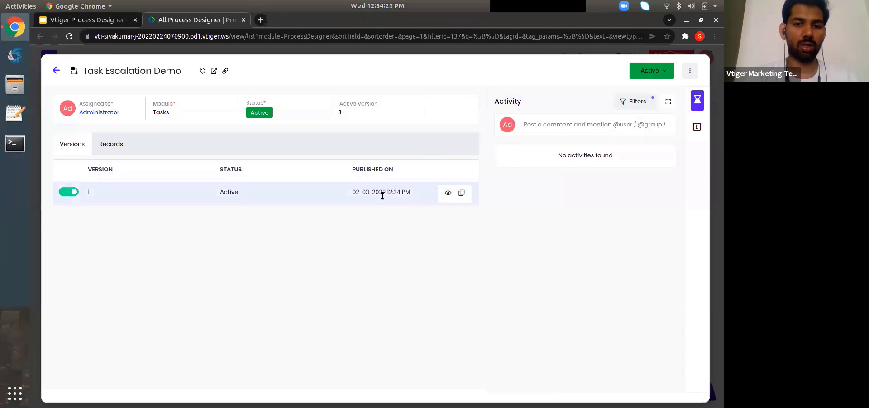
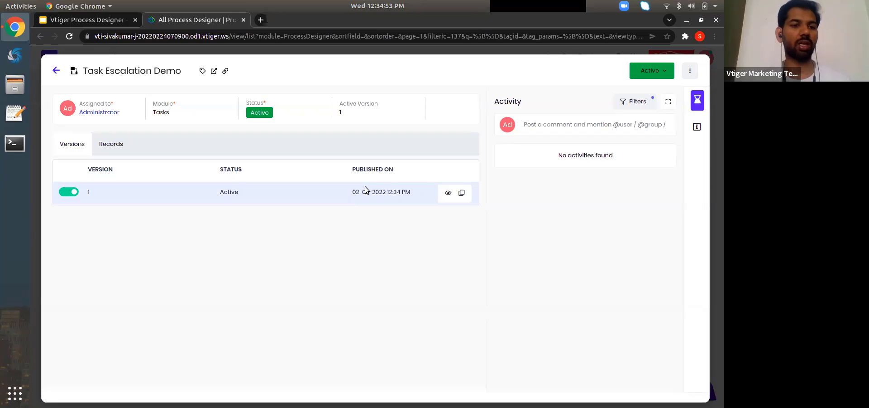
Preview the published version 1 of the process
{"action": "left_click", "coordinate": [447, 192]}
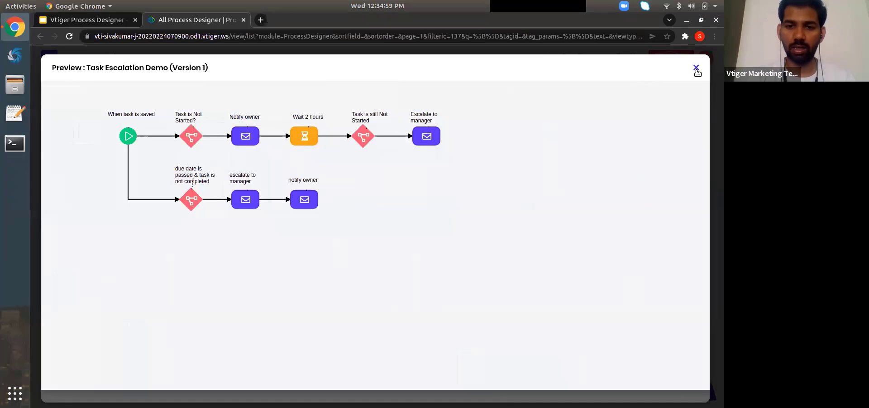
Reopen the version 1 preview, review the conditions of "Task is Not Started?", and close the preview
{"action": "left_click", "coordinate": [696, 68]}
{"action": "left_click", "coordinate": [448, 193]}
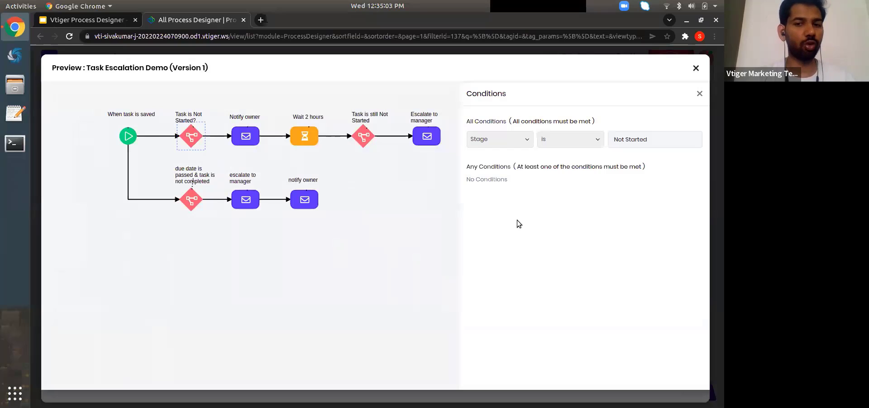
{"action": "left_click", "coordinate": [405, 228]}
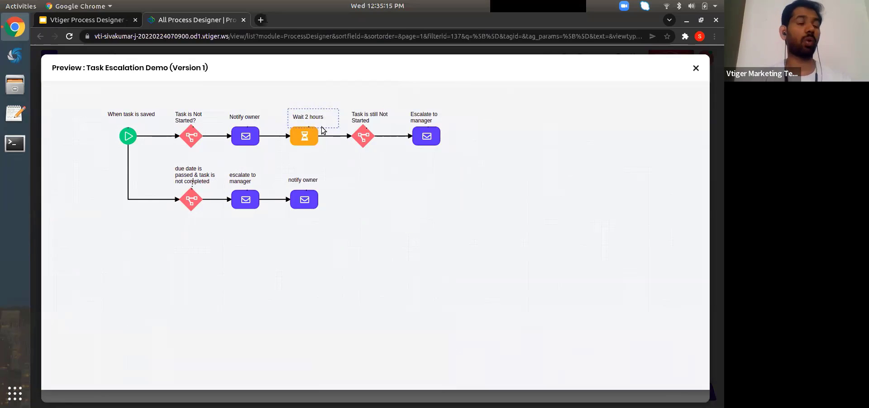
{"action": "left_click", "coordinate": [697, 68]}
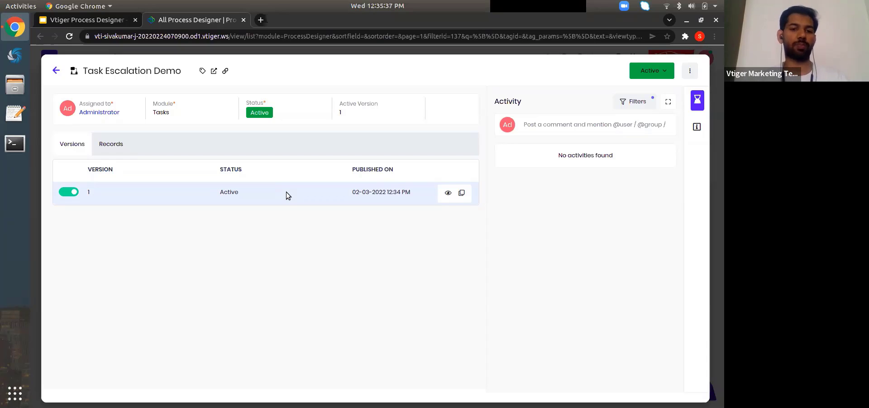
Duplicate version 1 of the Task Escalation Demo process as version 2 and save it as a draft
{"action": "left_click", "coordinate": [461, 194]}
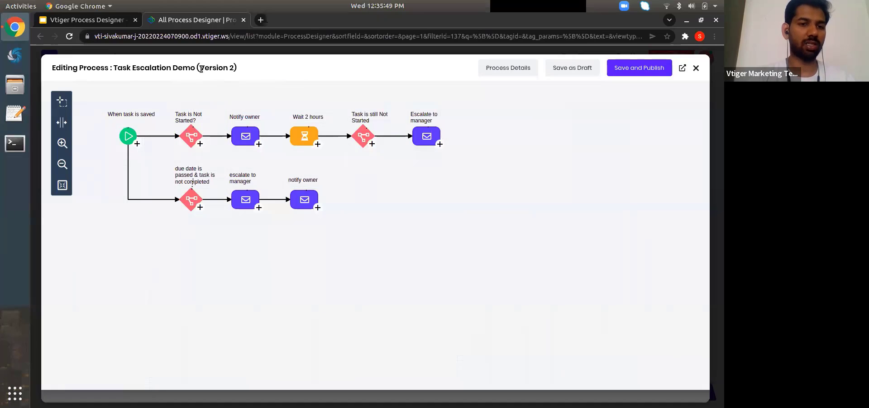
{"action": "left_click_drag", "start_coordinate": [201, 69], "coordinate": [234, 68]}
{"action": "left_click", "coordinate": [591, 70]}
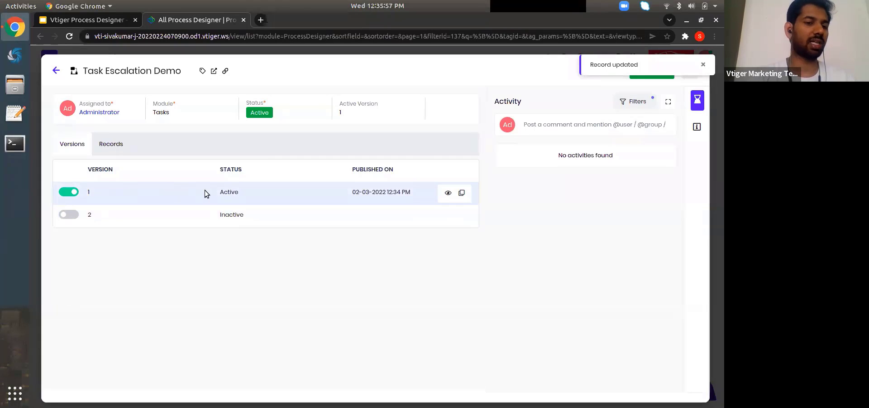
Activate version 2 of the process, read the publishing notice about locking and disabling the other version, and confirm it
{"action": "left_click", "coordinate": [68, 215]}
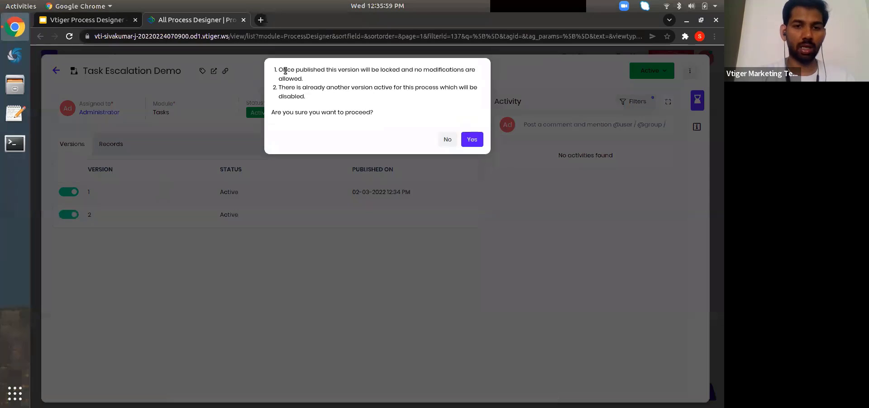
{"action": "left_click_drag", "start_coordinate": [279, 87], "coordinate": [307, 97]}
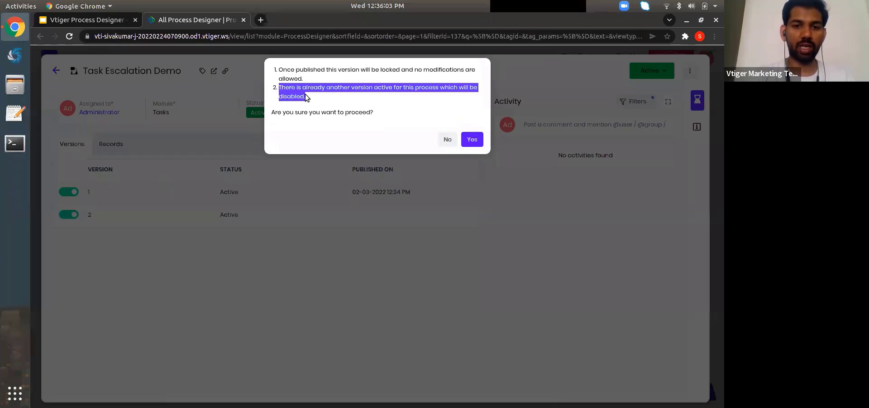
{"action": "left_click_drag", "start_coordinate": [279, 67], "coordinate": [306, 78]}
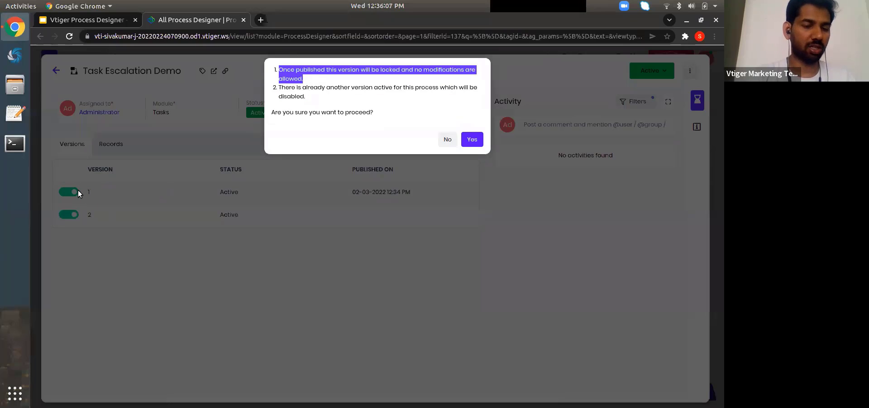
{"action": "left_click", "coordinate": [283, 88]}
{"action": "left_click_drag", "start_coordinate": [277, 87], "coordinate": [357, 96]}
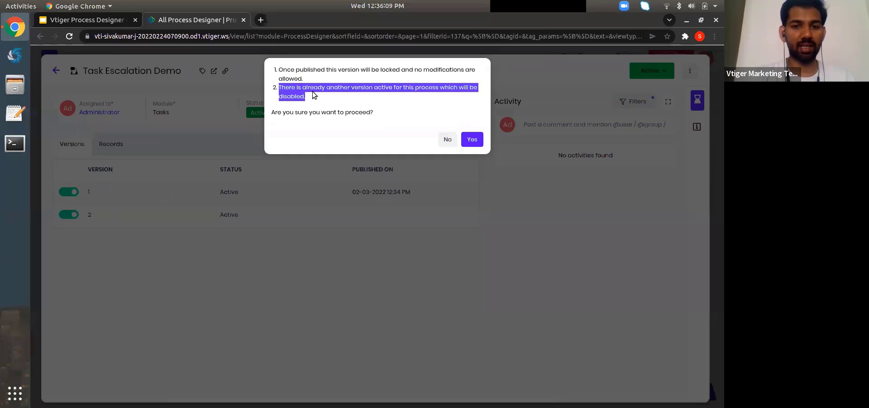
{"action": "triple_click", "coordinate": [372, 86]}
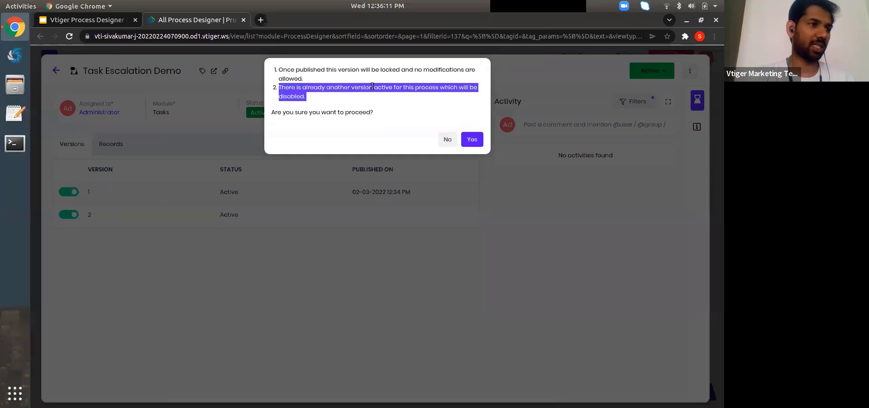
{"action": "left_click", "coordinate": [472, 140]}
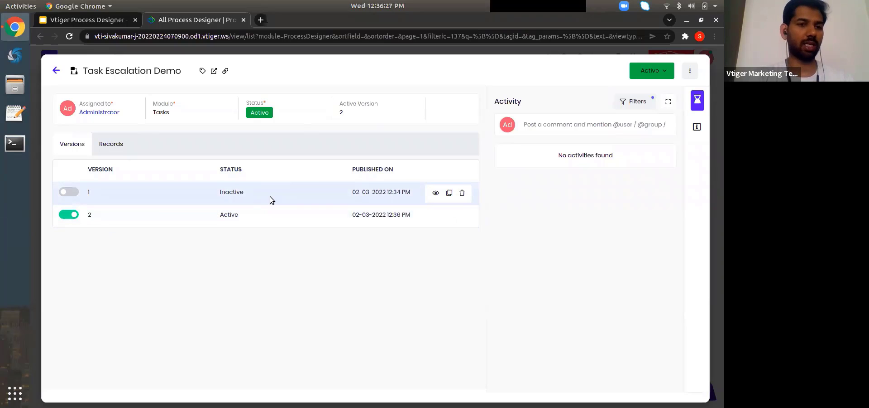
Duplicate the process designer browser tab, preview version 2 in the original tab, and switch to the duplicate
{"action": "right_click", "coordinate": [175, 15]}
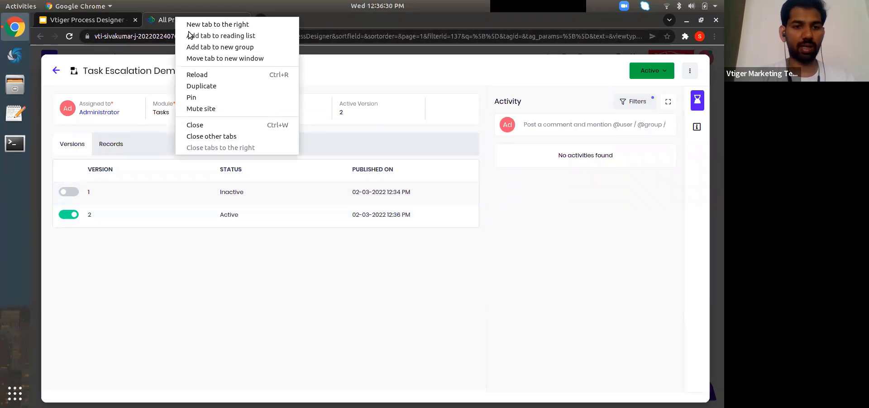
{"action": "left_click", "coordinate": [222, 88]}
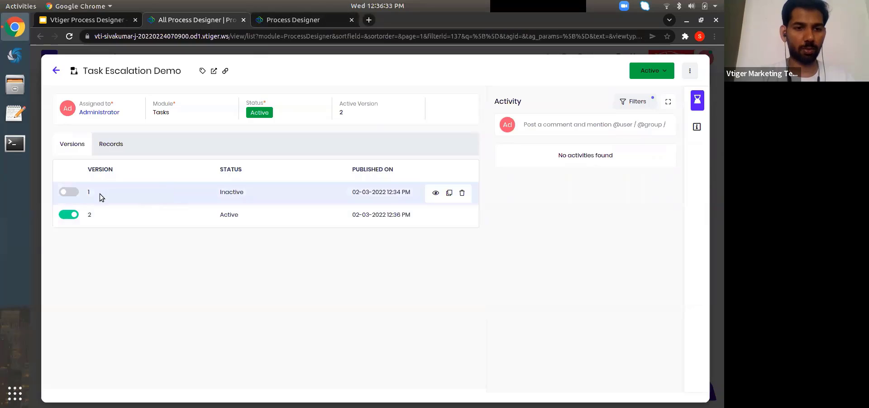
{"action": "left_click", "coordinate": [435, 215]}
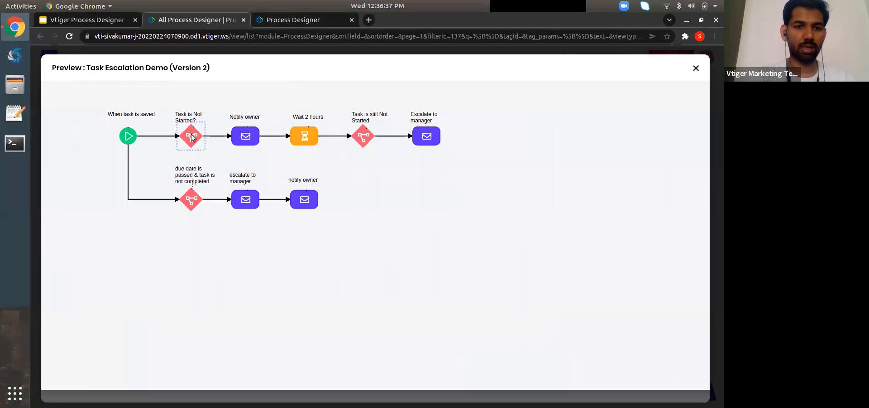
{"action": "left_click", "coordinate": [271, 20]}
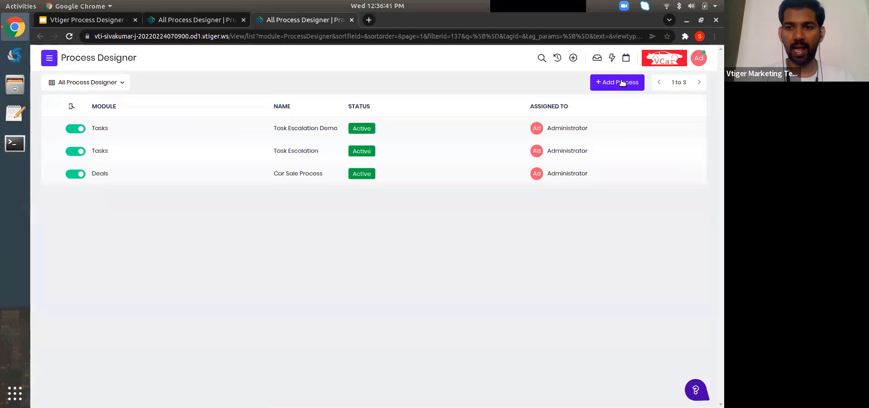
{"action": "left_click", "coordinate": [624, 83]}
{"action": "left_click", "coordinate": [329, 108]}
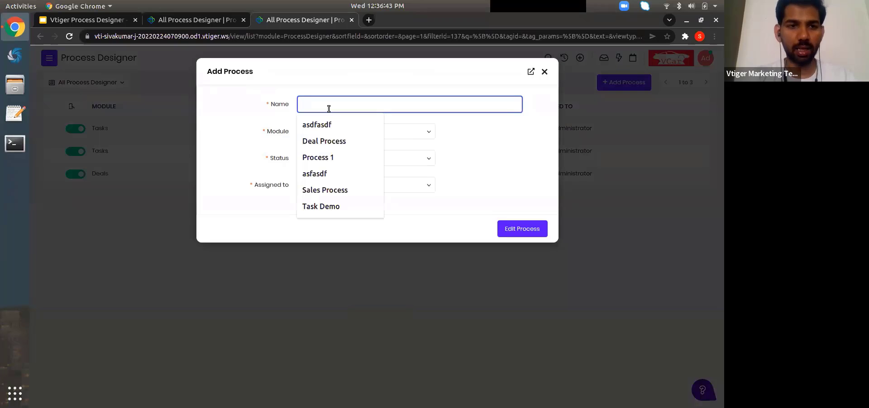
{"action": "left_click", "coordinate": [328, 109]}
{"action": "left_click", "coordinate": [545, 71]}
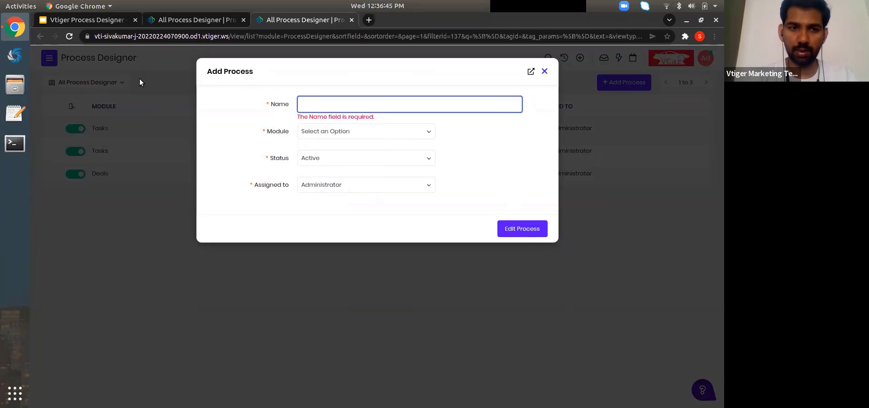
{"action": "left_click", "coordinate": [139, 82]}
{"action": "left_click", "coordinate": [475, 96]}
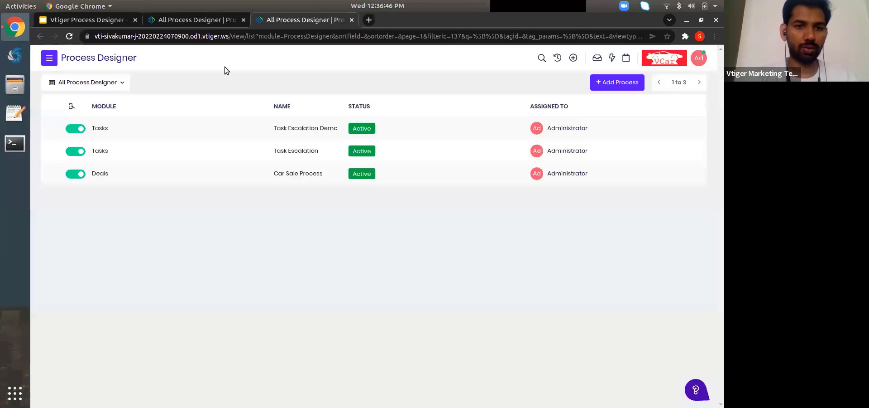
Go to the Tasks module and start a new task named "Demo Task"
{"action": "left_click", "coordinate": [49, 58]}
{"action": "left_click", "coordinate": [356, 100]}
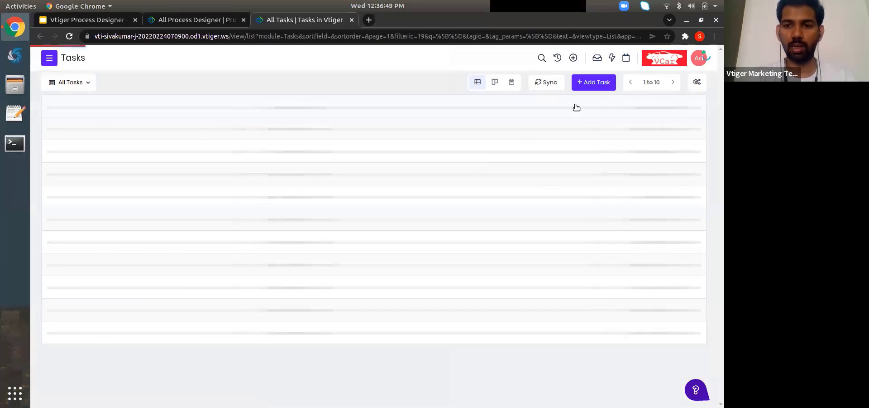
{"action": "left_click", "coordinate": [588, 83]}
{"action": "left_click", "coordinate": [374, 100]}
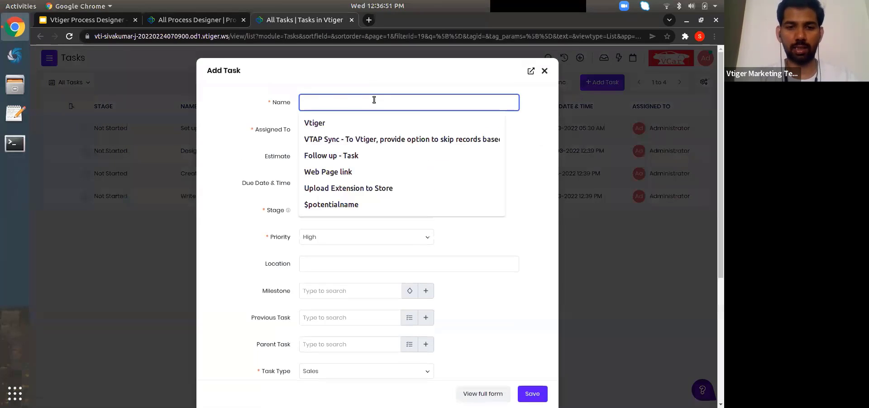
{"action": "type", "text": "Task Dem"}
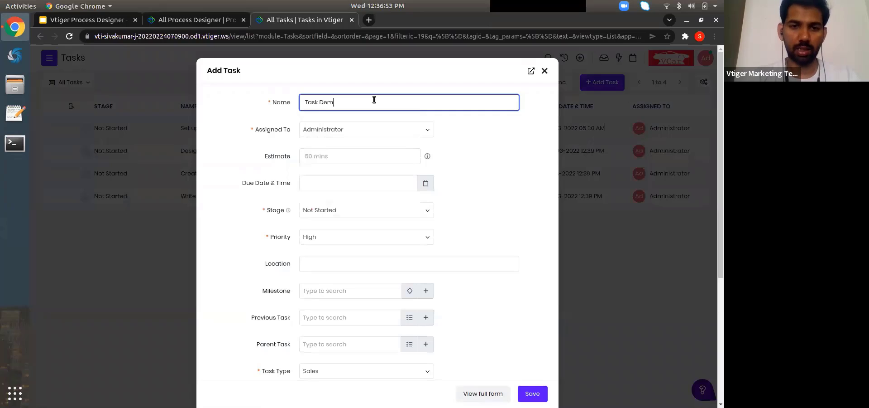
{"action": "key", "text": "BackSpace"}
{"action": "key", "text": "BackSpace"}
{"action": "key", "text": "BackSpace"}
{"action": "key", "text": "Home"}
{"action": "type", "text": "Demo"}
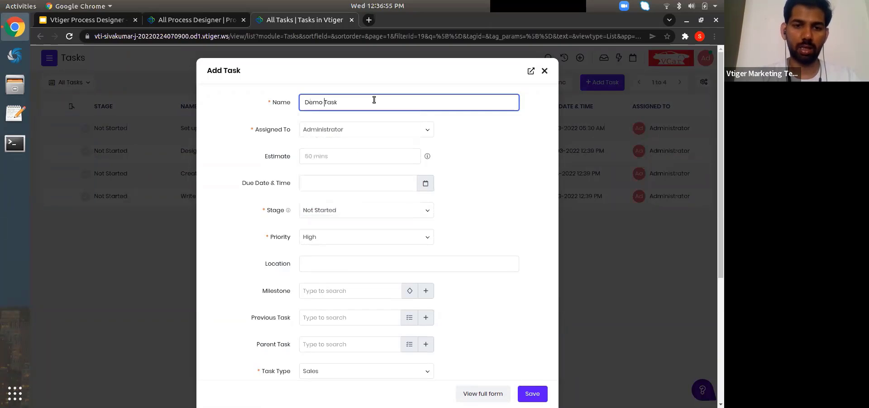
{"action": "left_click", "coordinate": [322, 183]}
{"action": "left_click", "coordinate": [373, 233]}
{"action": "left_click", "coordinate": [480, 211]}
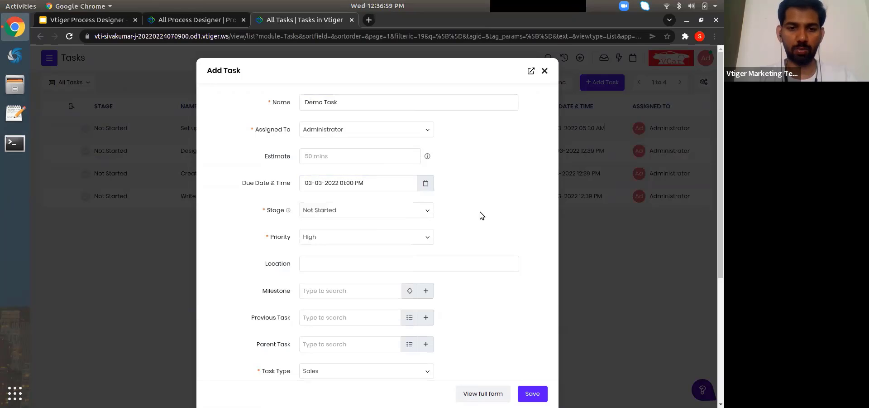
{"action": "scroll", "coordinate": [479, 211], "scroll_direction": "down", "scroll_amount": 2}
{"action": "scroll", "coordinate": [401, 229], "scroll_direction": "down", "scroll_amount": 2}
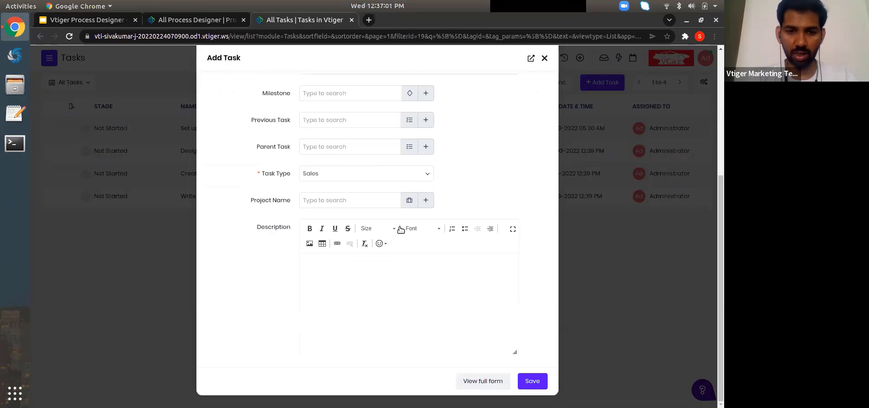
{"action": "scroll", "coordinate": [463, 170], "scroll_direction": "up", "scroll_amount": 2}
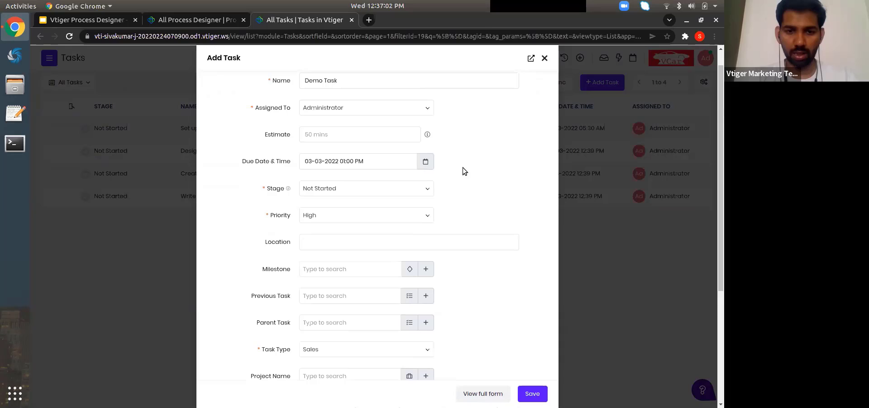
{"action": "left_click", "coordinate": [347, 189]}
{"action": "left_click", "coordinate": [348, 189]}
{"action": "scroll", "coordinate": [453, 188], "scroll_direction": "down", "scroll_amount": 5}
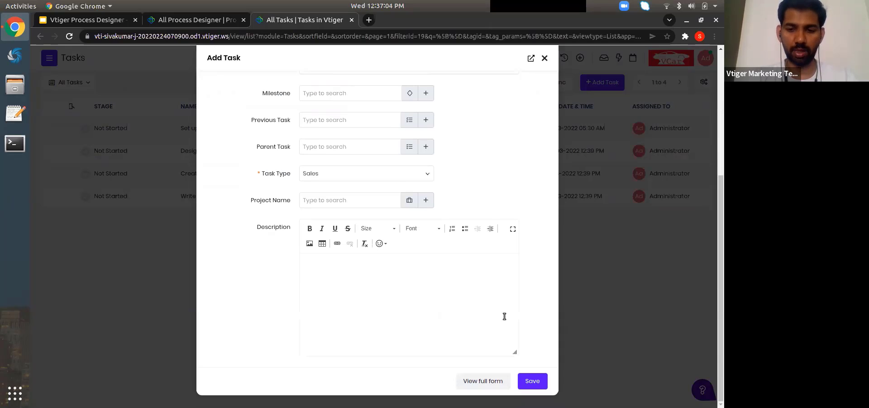
{"action": "left_click", "coordinate": [530, 380]}
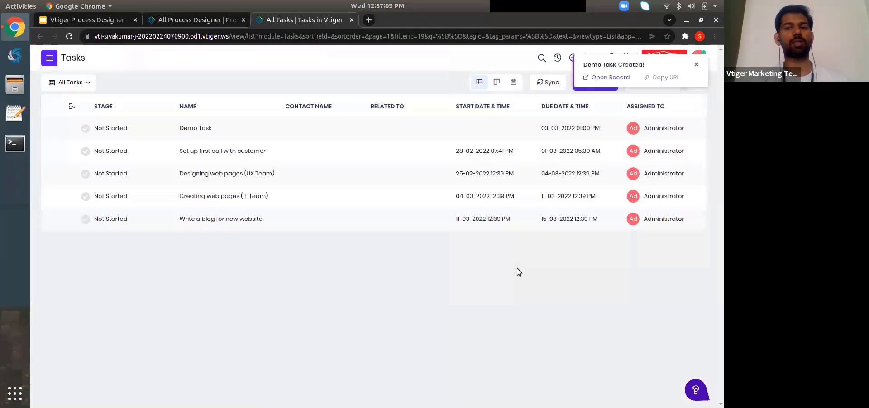
Return to the version 2 preview, dismiss the condition details, and close the preview
{"action": "key", "text": "ctrl+shift+Tab"}
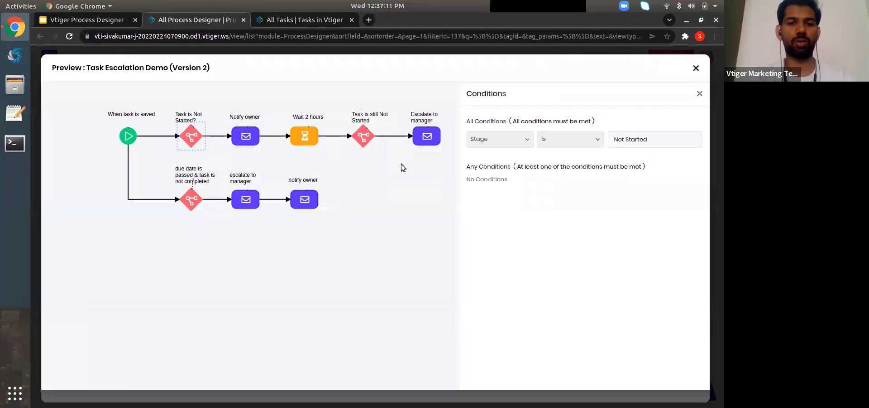
{"action": "left_click", "coordinate": [387, 244]}
{"action": "left_click", "coordinate": [696, 69]}
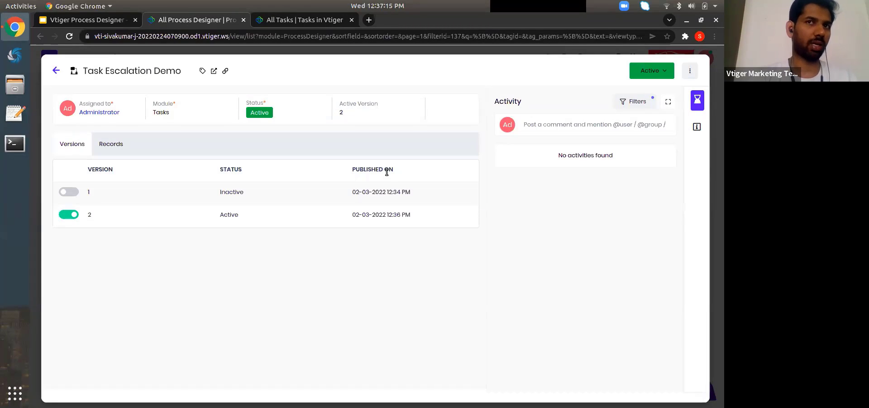
Switch to Google Slides to review the overdue condition and manager escalation on the Task Escalations slide, and return to the process details
{"action": "left_click", "coordinate": [119, 24]}
{"action": "triple_click", "coordinate": [503, 250]}
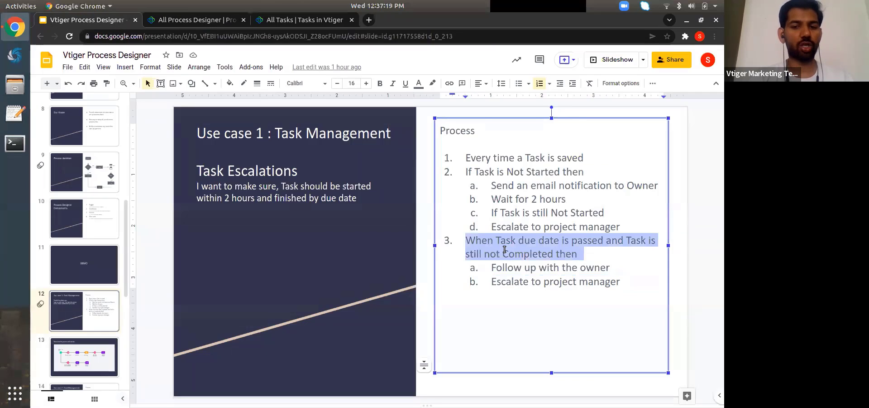
{"action": "triple_click", "coordinate": [548, 284]}
{"action": "key", "text": "ctrl+Tab"}
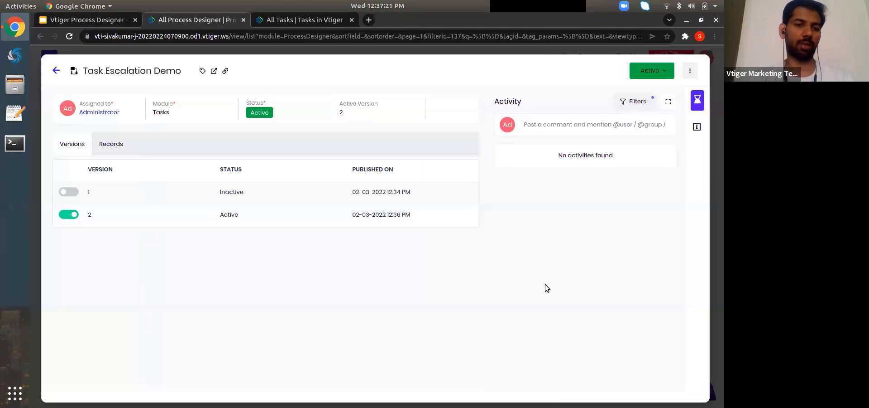
{"action": "left_click", "coordinate": [262, 21]}
{"action": "left_click", "coordinate": [201, 21]}
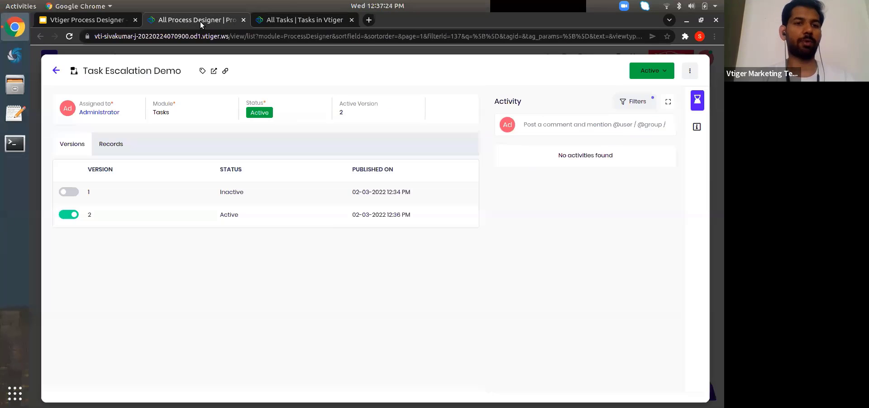
List the records handled by version 2 of the process and examine Demo Task's process history, starting with Flow 1
{"action": "left_click", "coordinate": [112, 141]}
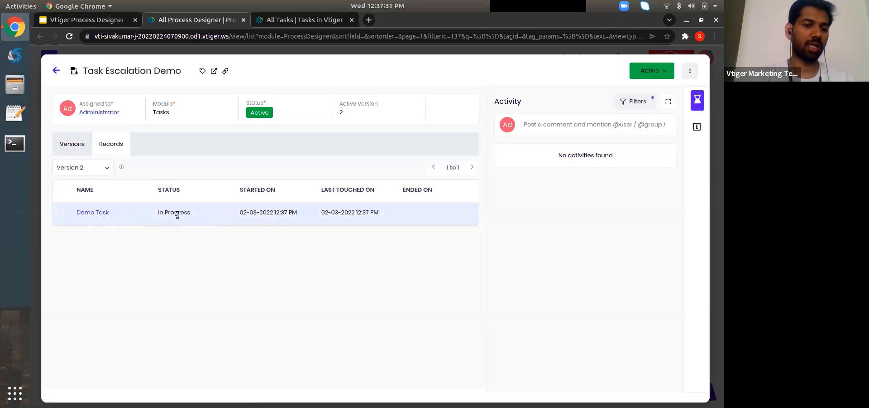
{"action": "left_click", "coordinate": [208, 214]}
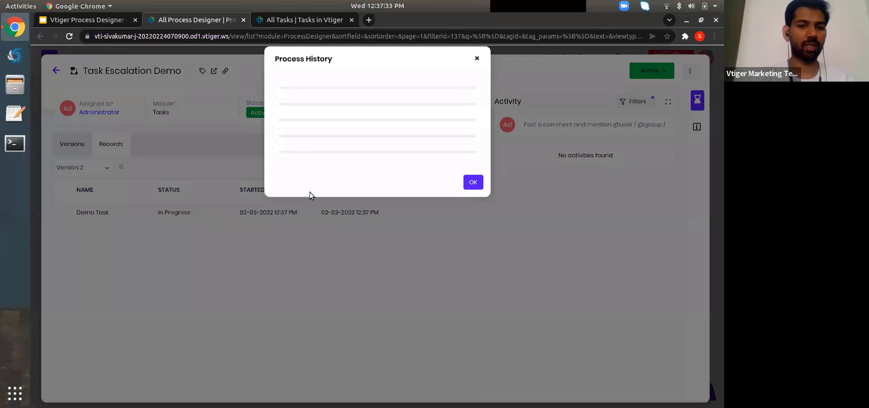
{"action": "triple_click", "coordinate": [293, 102]}
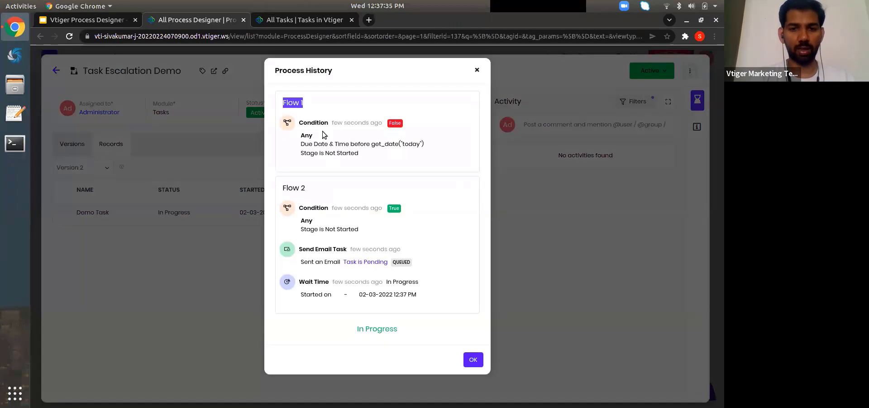
Examine Flow 1 in Demo Task's process history, checking its due date and stage condition and the condition's outcome
{"action": "double_click", "coordinate": [314, 145]}
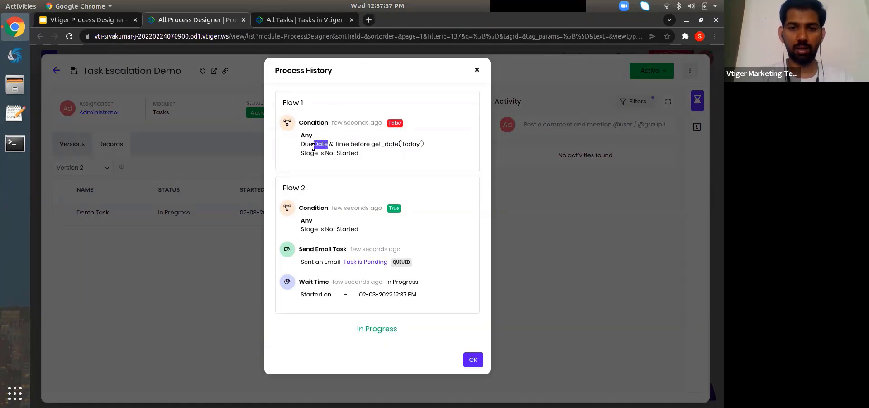
{"action": "triple_click", "coordinate": [314, 145]}
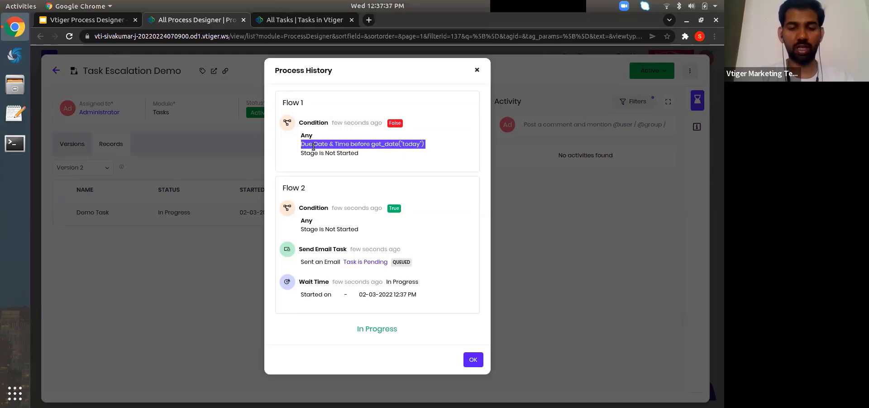
{"action": "triple_click", "coordinate": [346, 145]}
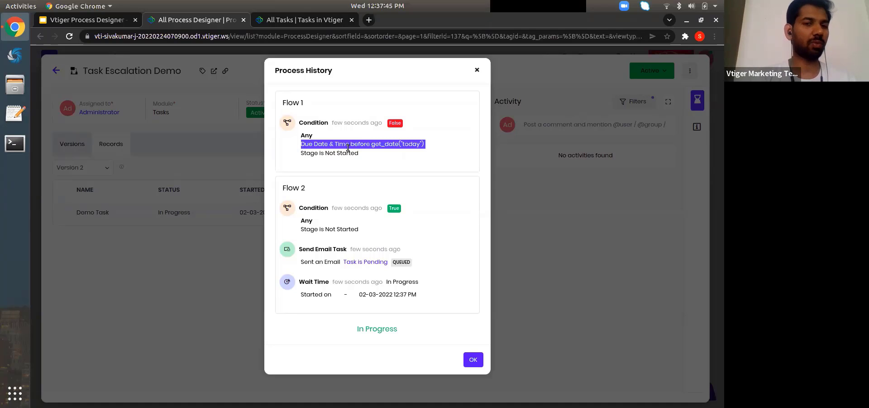
{"action": "left_click", "coordinate": [393, 132]}
{"action": "double_click", "coordinate": [395, 123]}
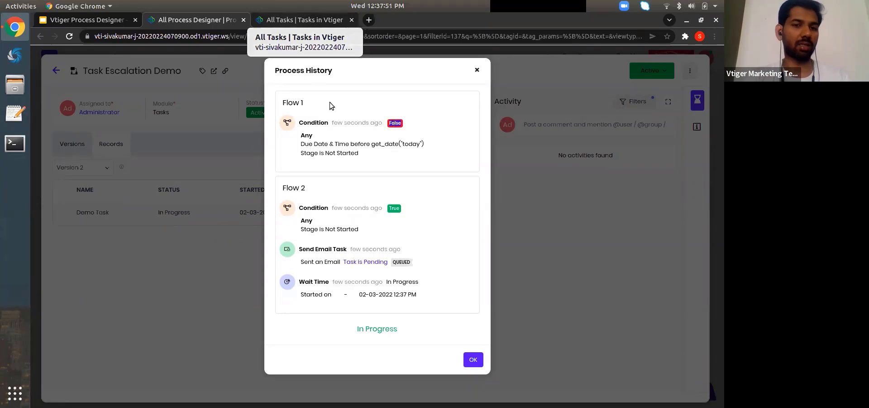
{"action": "left_click_drag", "start_coordinate": [282, 102], "coordinate": [382, 153]}
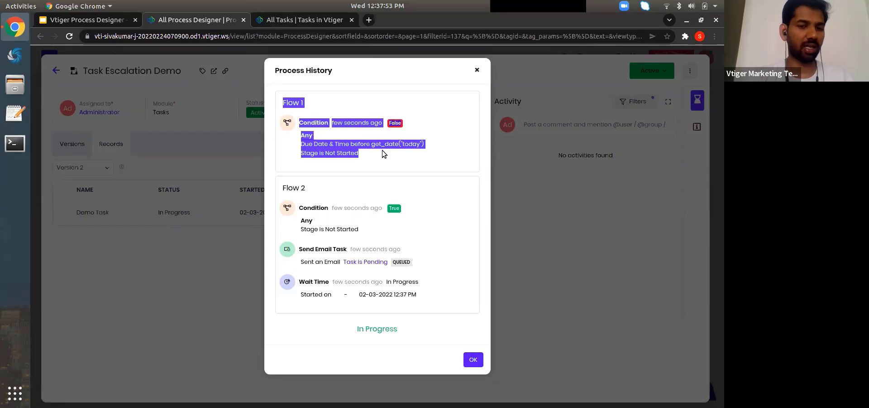
Examine Flow 2's condition, email and wait time plus the overall status in Demo Task's process history, and close the history
{"action": "triple_click", "coordinate": [309, 229]}
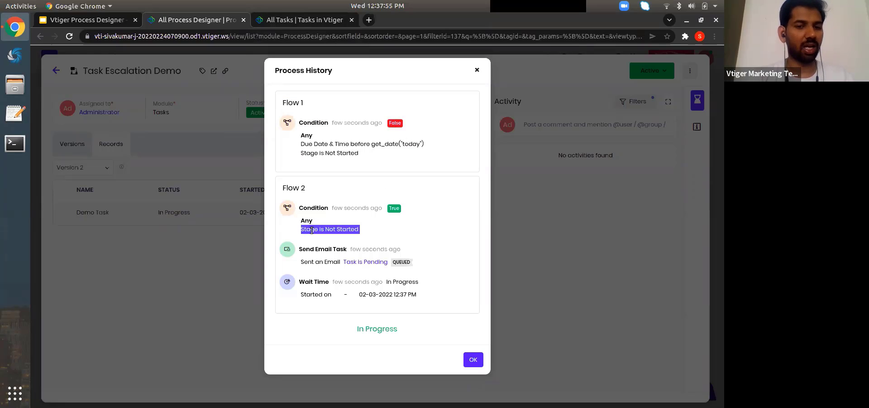
{"action": "triple_click", "coordinate": [310, 229]}
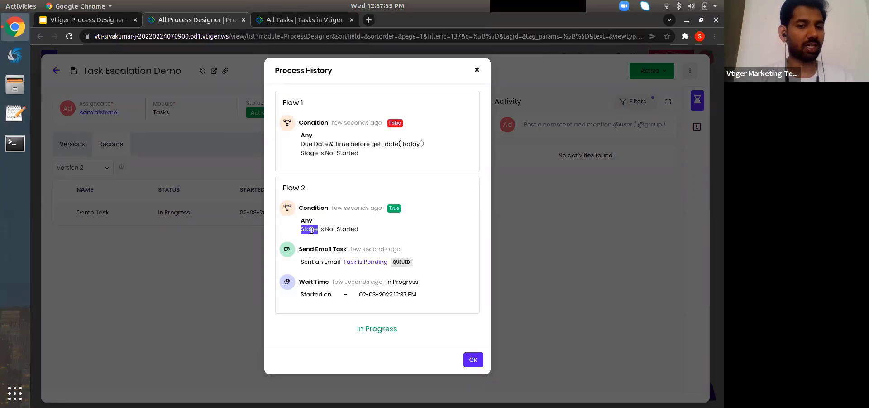
{"action": "triple_click", "coordinate": [315, 263]}
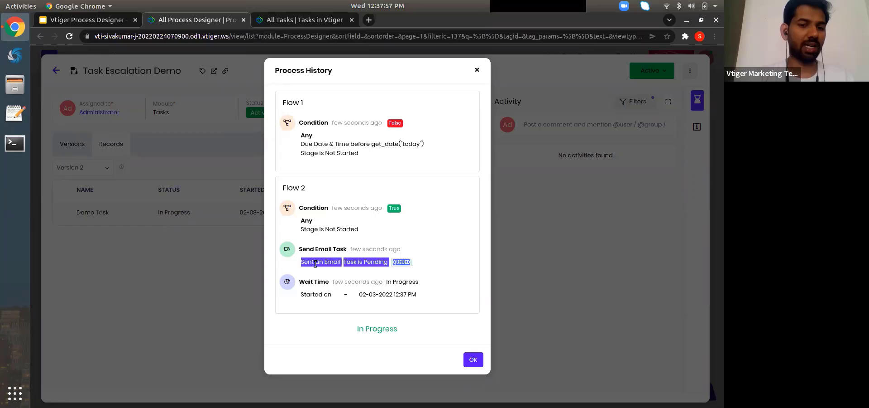
{"action": "left_click", "coordinate": [286, 20]}
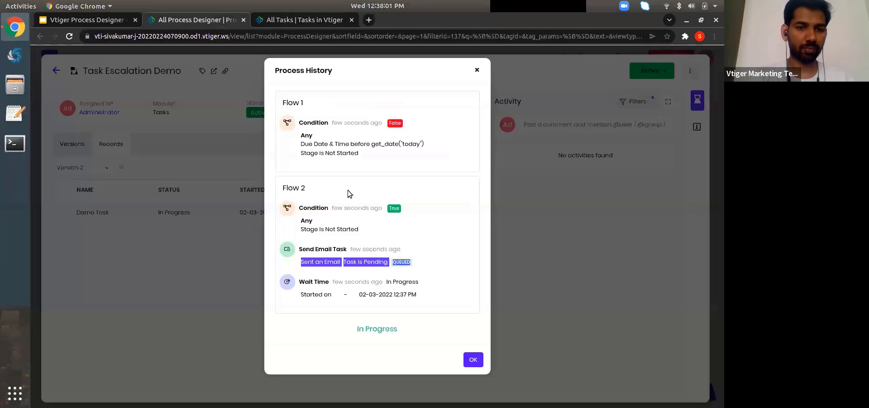
{"action": "left_click", "coordinate": [195, 20]}
{"action": "left_click_drag", "start_coordinate": [300, 282], "coordinate": [418, 295]}
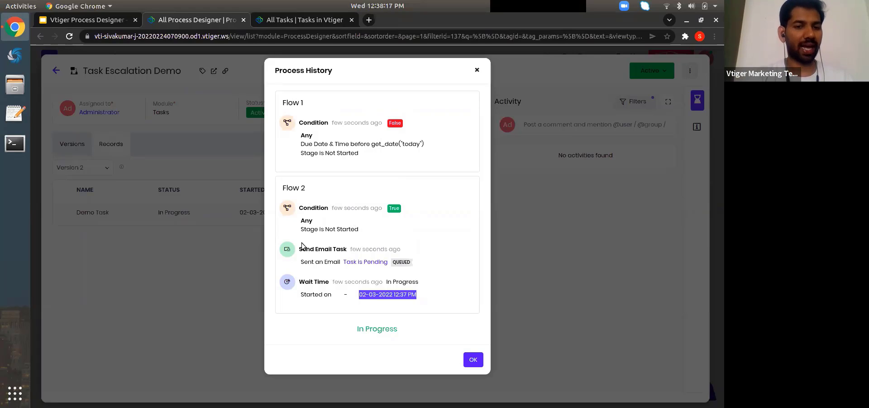
{"action": "triple_click", "coordinate": [316, 294]}
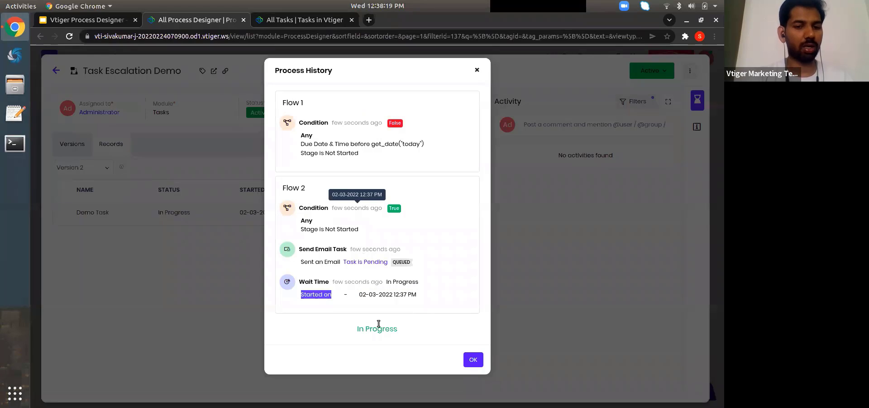
{"action": "triple_click", "coordinate": [364, 331]}
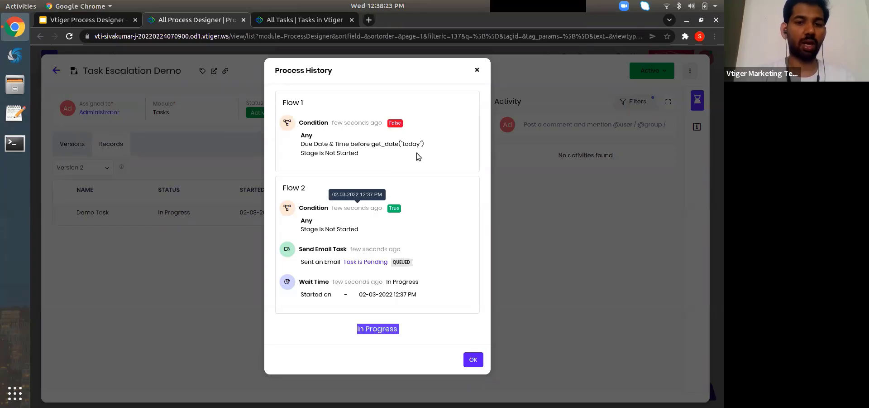
{"action": "left_click", "coordinate": [477, 71]}
Open the Task Escalation process's version 4 records and view the process history of the first-call setup task
{"action": "left_click", "coordinate": [55, 71]}
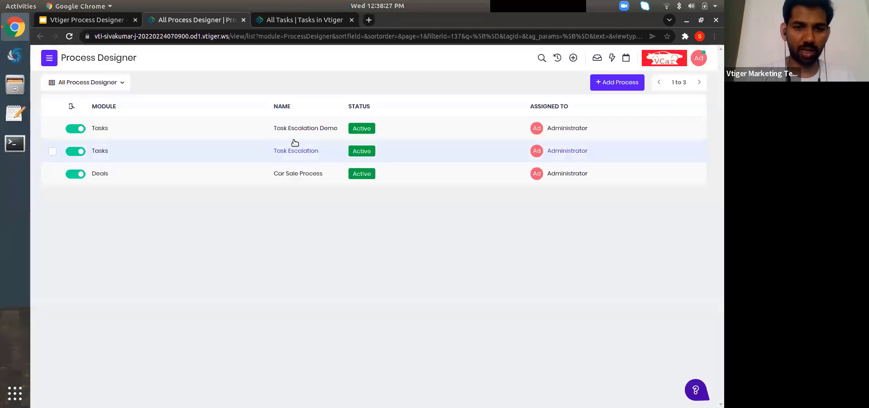
{"action": "left_click", "coordinate": [327, 143]}
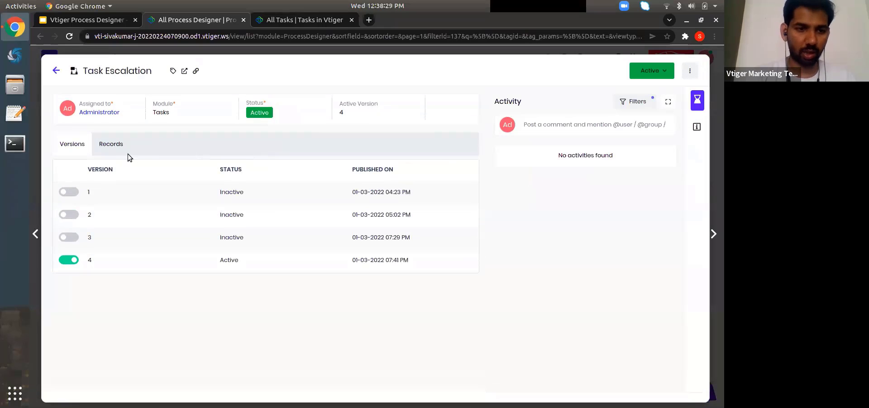
{"action": "left_click", "coordinate": [111, 143]}
{"action": "left_click", "coordinate": [201, 241]}
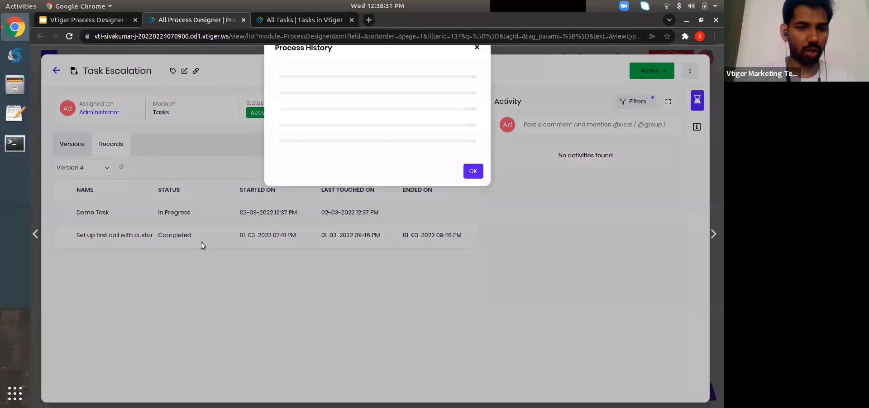
{"action": "scroll", "coordinate": [362, 224], "scroll_direction": "down", "scroll_amount": 3}
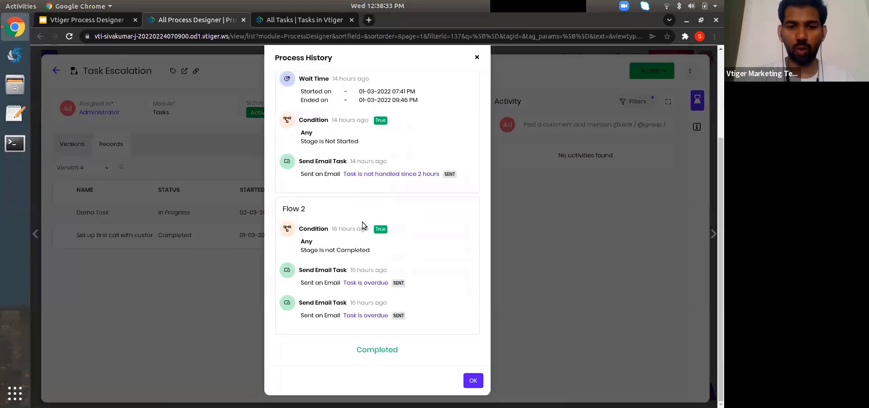
{"action": "scroll", "coordinate": [363, 225], "scroll_direction": "up", "scroll_amount": 3}
Examine Flow 1 of the first-call task's history through its conditions, emails and wait time
{"action": "triple_click", "coordinate": [309, 144]}
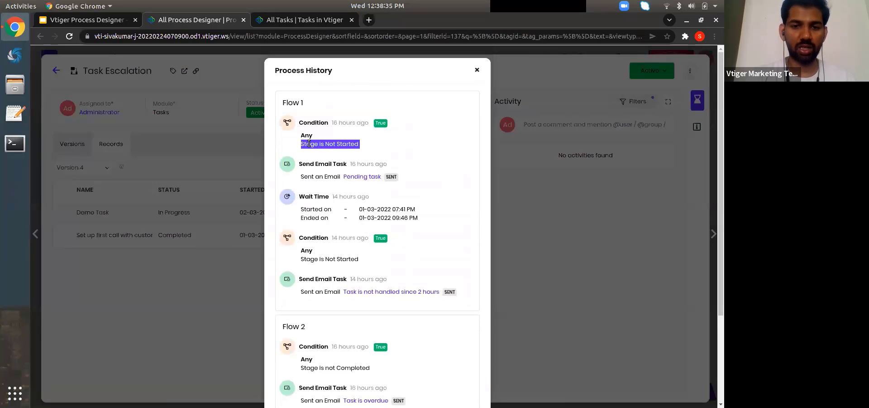
{"action": "triple_click", "coordinate": [324, 176]}
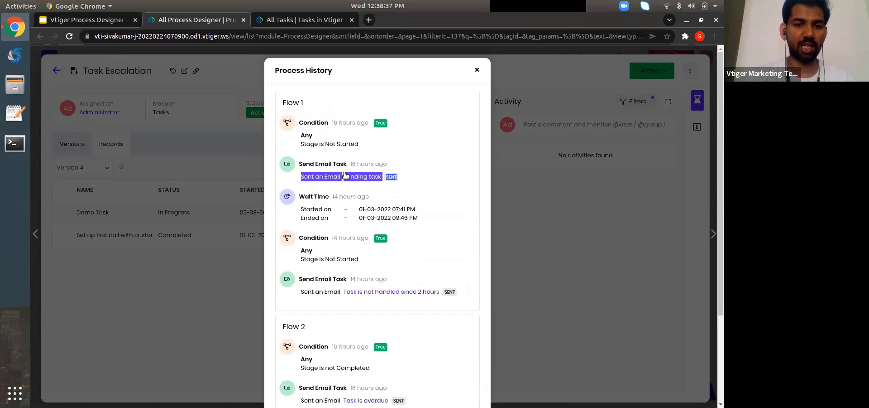
{"action": "left_click_drag", "start_coordinate": [301, 206], "coordinate": [426, 222]}
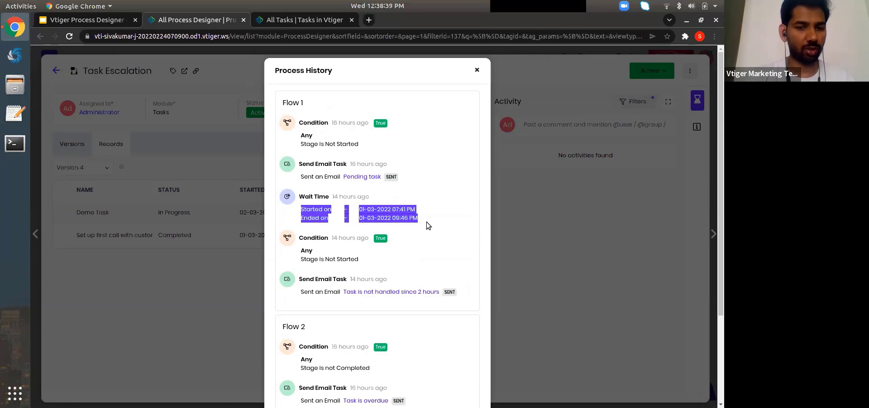
{"action": "left_click_drag", "start_coordinate": [300, 259], "coordinate": [366, 261]}
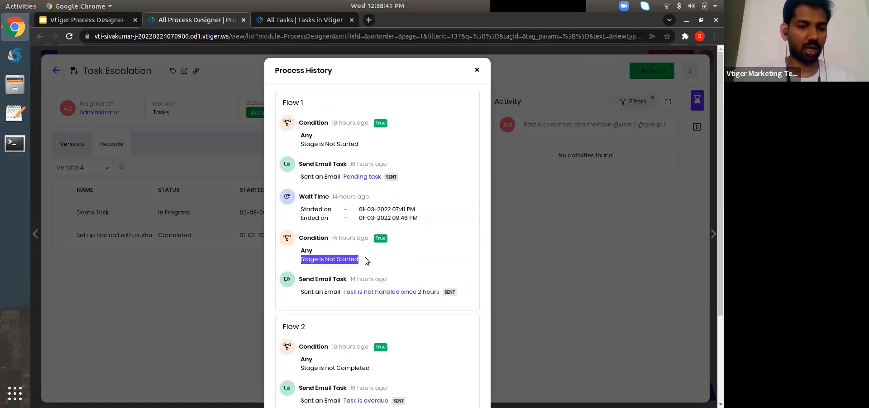
{"action": "triple_click", "coordinate": [316, 293]}
{"action": "left_click", "coordinate": [316, 293]}
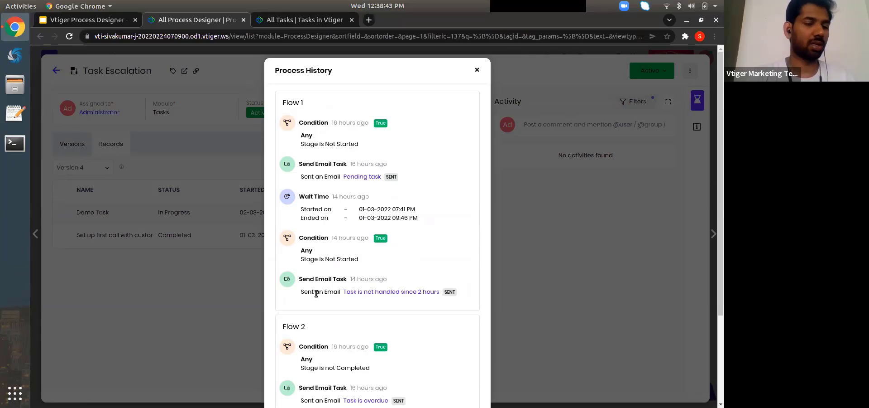
{"action": "left_click_drag", "start_coordinate": [299, 123], "coordinate": [459, 294]}
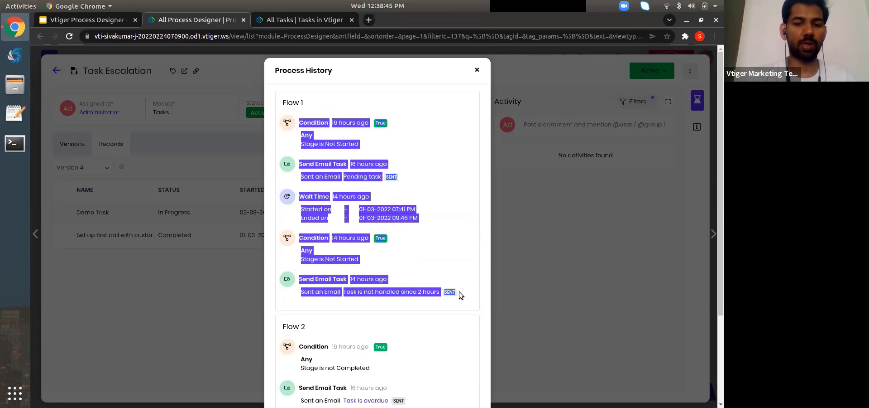
{"action": "left_click", "coordinate": [459, 291]}
Check the start and end of Flow 1's wait time and the status of the email sent after it
{"action": "double_click", "coordinate": [315, 123]}
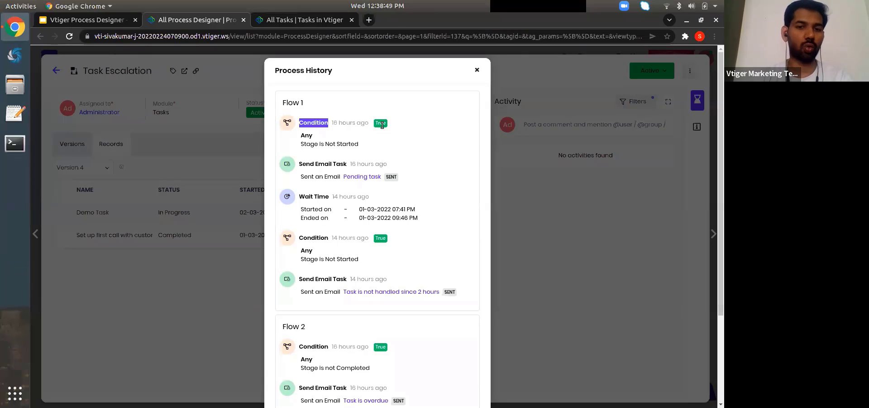
{"action": "left_click_drag", "start_coordinate": [359, 208], "coordinate": [431, 206]}
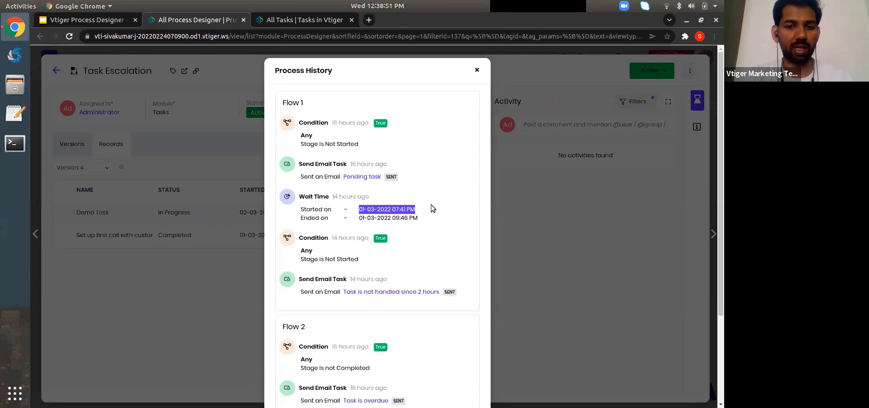
{"action": "left_click_drag", "start_coordinate": [358, 218], "coordinate": [438, 224]}
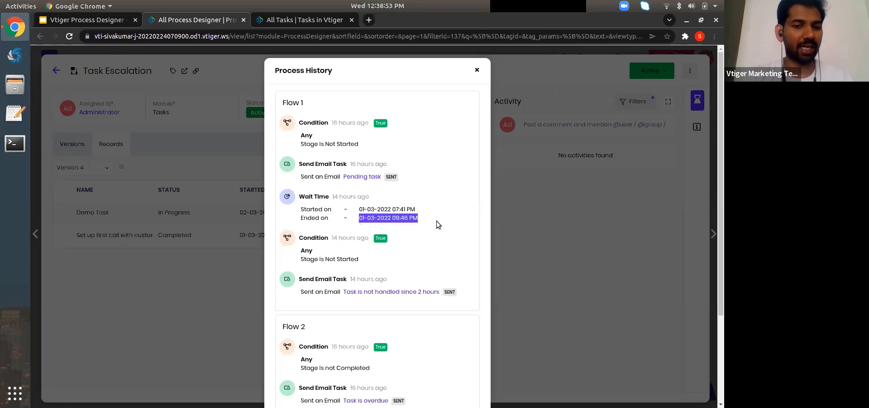
{"action": "scroll", "coordinate": [436, 221], "scroll_direction": "down", "scroll_amount": 3}
{"action": "left_click", "coordinate": [323, 177]}
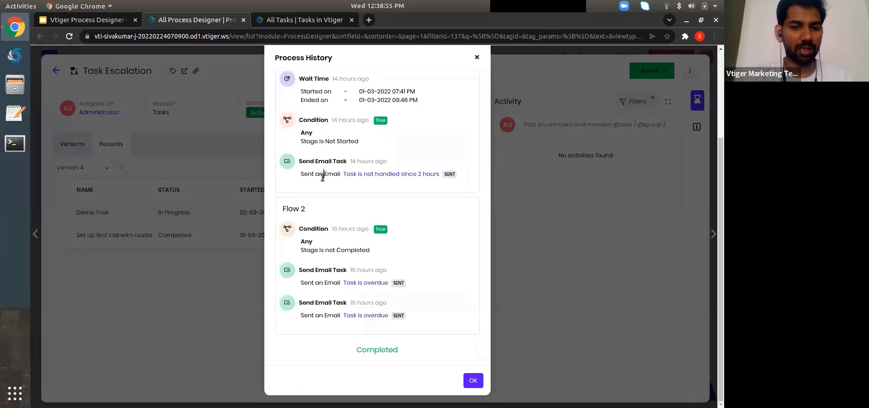
{"action": "triple_click", "coordinate": [322, 177]}
{"action": "left_click", "coordinate": [450, 175]}
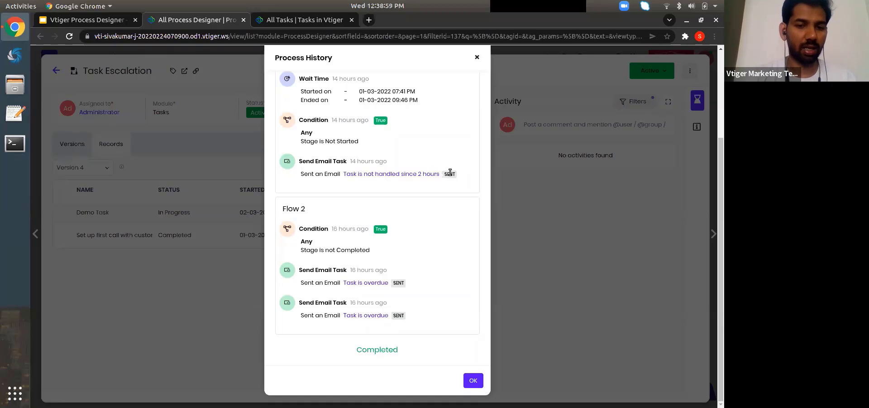
Check the overall status of the first-call task's process, look over both flows, and close the history
{"action": "double_click", "coordinate": [367, 352]}
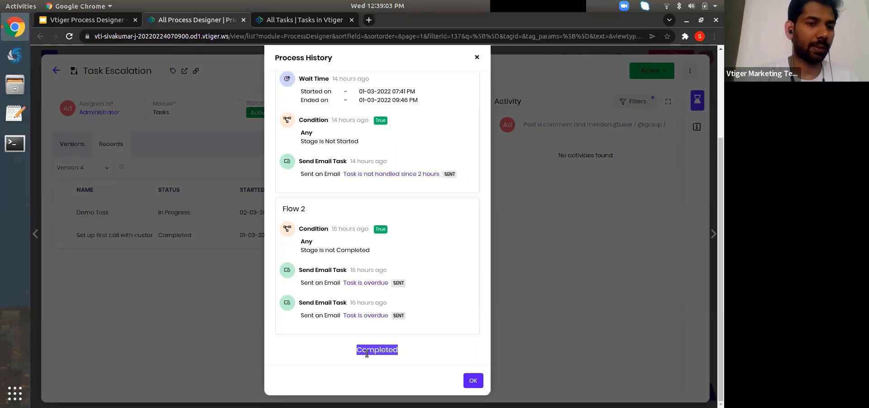
{"action": "scroll", "coordinate": [383, 246], "scroll_direction": "up", "scroll_amount": 3}
{"action": "scroll", "coordinate": [383, 245], "scroll_direction": "down", "scroll_amount": 3}
{"action": "scroll", "coordinate": [383, 246], "scroll_direction": "up", "scroll_amount": 3}
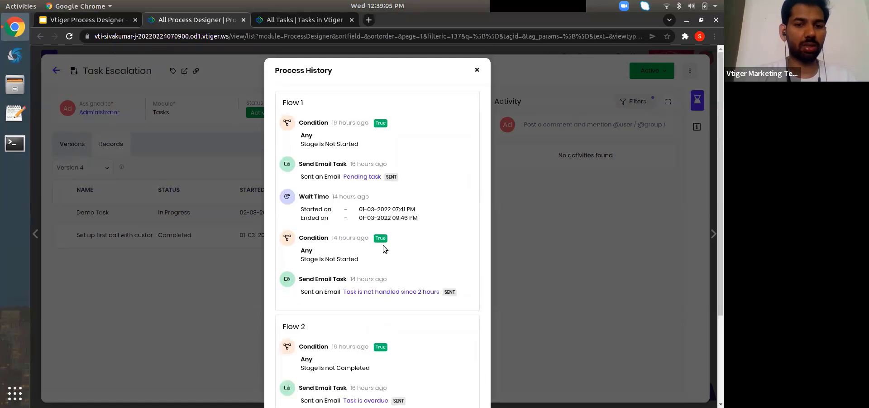
{"action": "left_click", "coordinate": [477, 70]}
Preview version 4 of Task Escalation, check the trigger's recurrence setting, and close the preview
{"action": "left_click", "coordinate": [82, 142]}
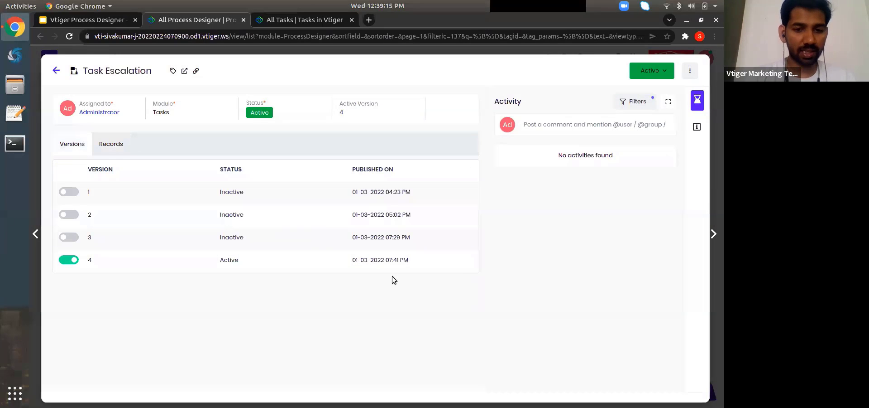
{"action": "left_click", "coordinate": [448, 261]}
{"action": "left_click", "coordinate": [128, 136]}
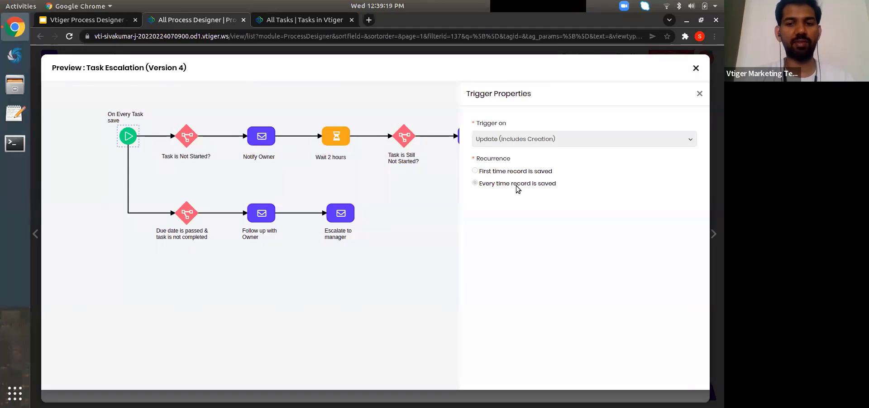
{"action": "left_click", "coordinate": [697, 68]}
Revisit the version 4 records, reopen the version 4 preview, and review the start trigger's properties before dismissing them
{"action": "left_click", "coordinate": [115, 149]}
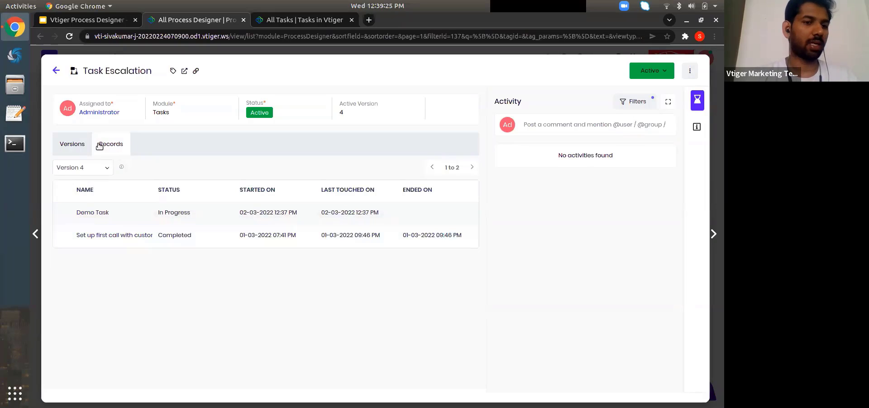
{"action": "left_click", "coordinate": [73, 145]}
{"action": "left_click", "coordinate": [447, 261]}
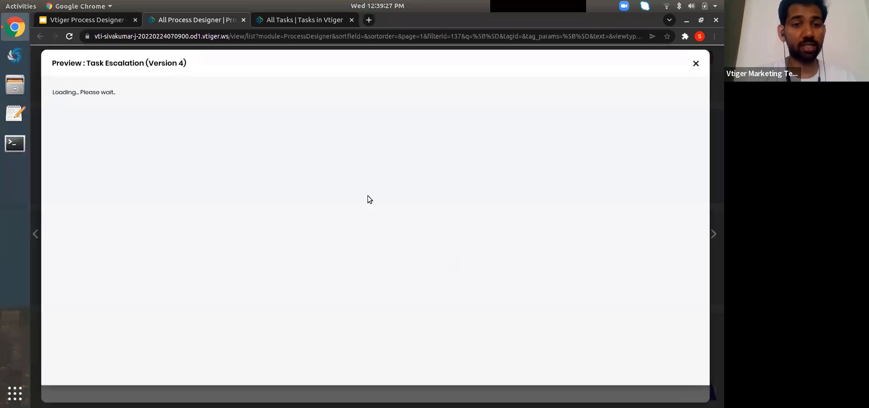
{"action": "left_click", "coordinate": [129, 138]}
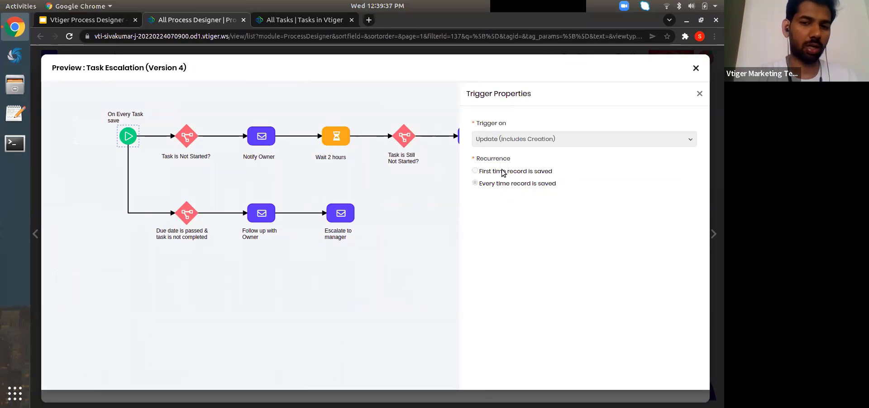
{"action": "left_click", "coordinate": [405, 220]}
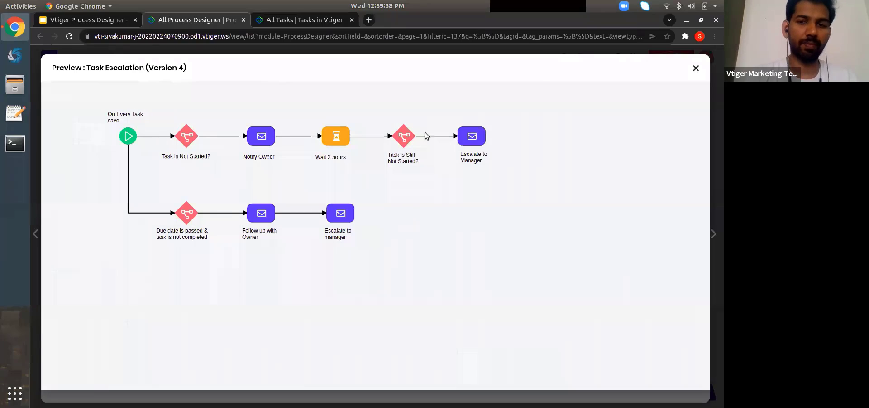
Close the version 4 preview and present the Use case 2: Deal Management slide from the Vtiger Process Designer slide deck
{"action": "left_click", "coordinate": [697, 68]}
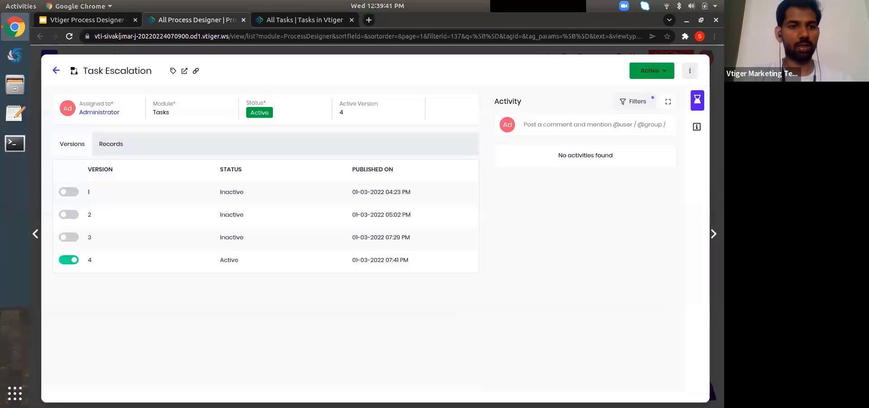
{"action": "left_click", "coordinate": [97, 23]}
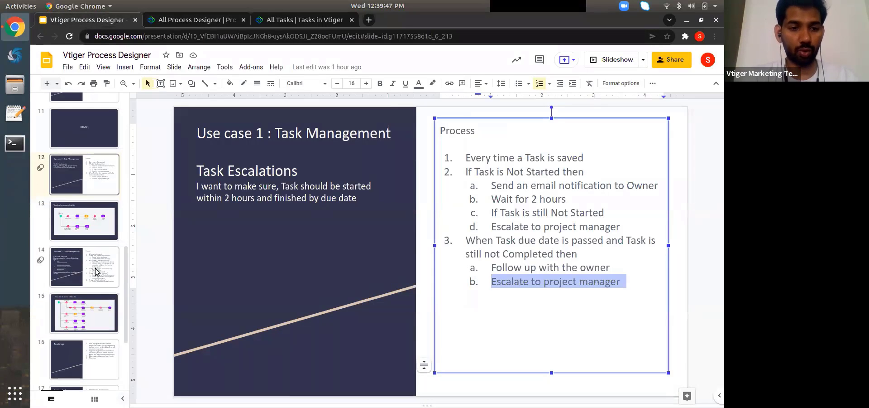
{"action": "left_click", "coordinate": [95, 271]}
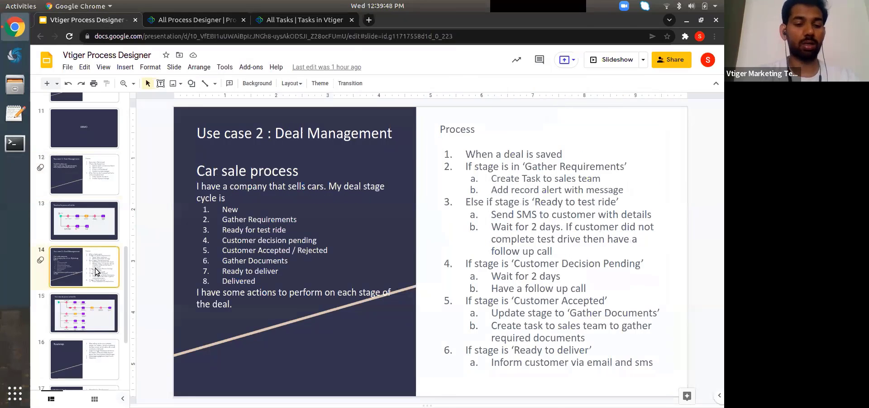
{"action": "key", "text": "ctrl+F5"}
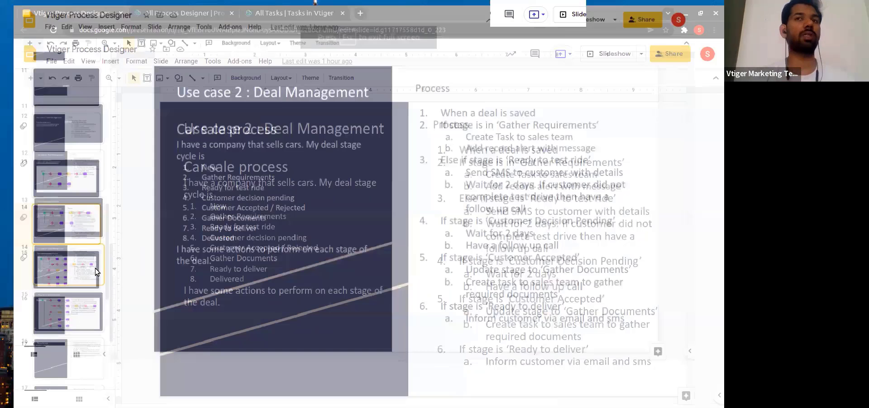
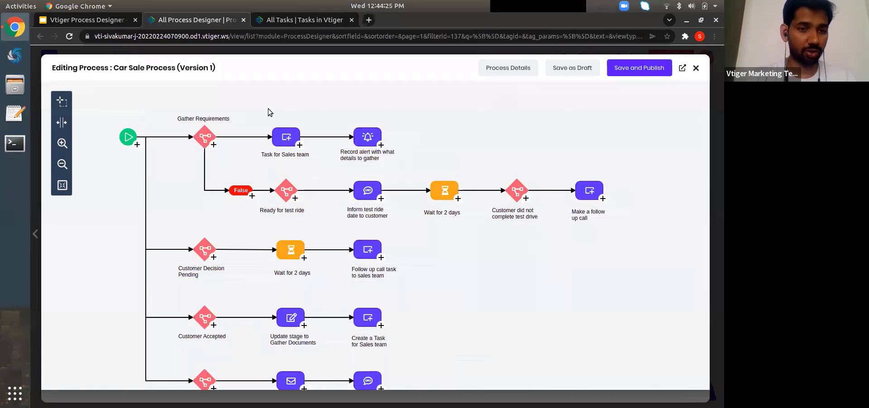
Review the Gather Requirements and Ready for test ride conditions in the Car Sale Process and look along the test ride branch
{"action": "left_click", "coordinate": [206, 138]}
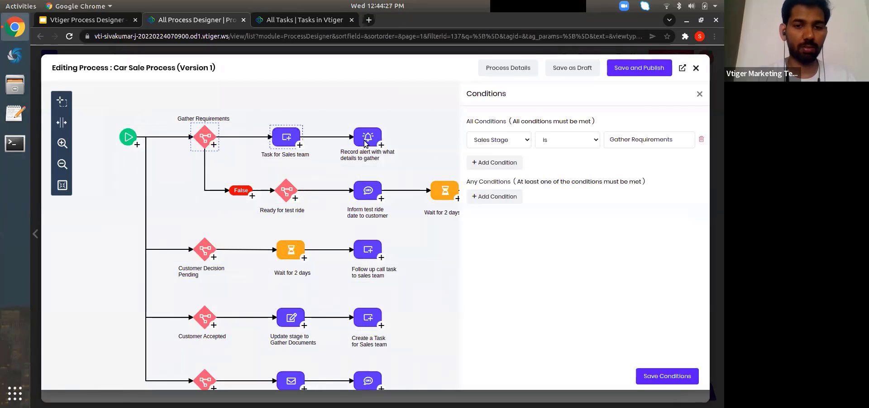
{"action": "left_click", "coordinate": [260, 93]}
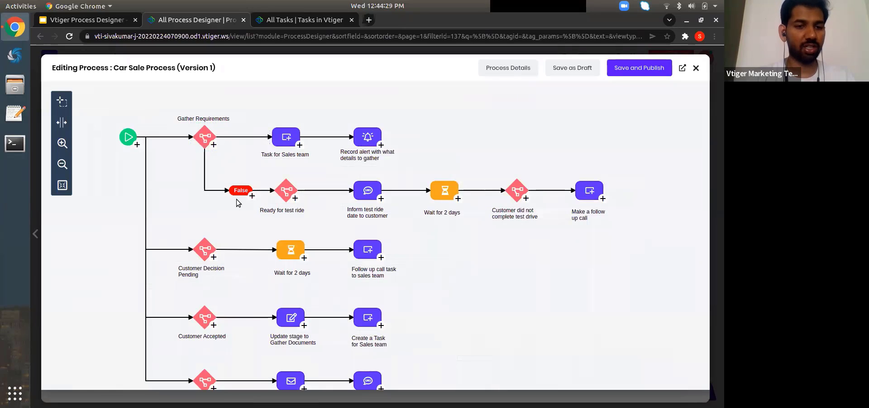
{"action": "left_click", "coordinate": [284, 191]}
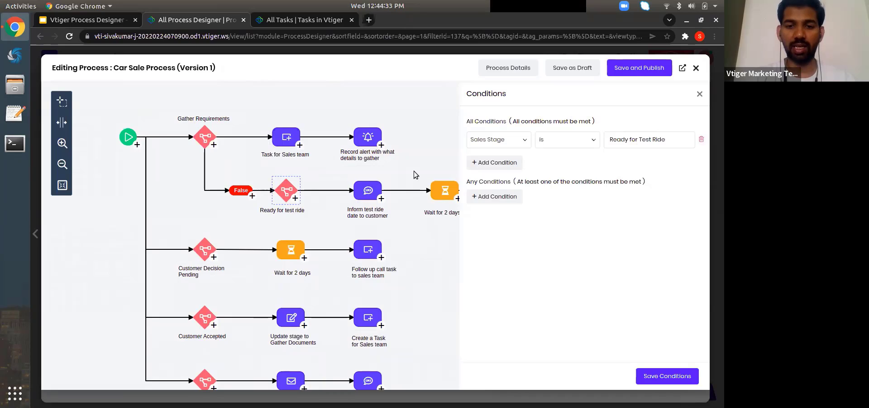
{"action": "left_click_drag", "start_coordinate": [443, 194], "coordinate": [348, 200]}
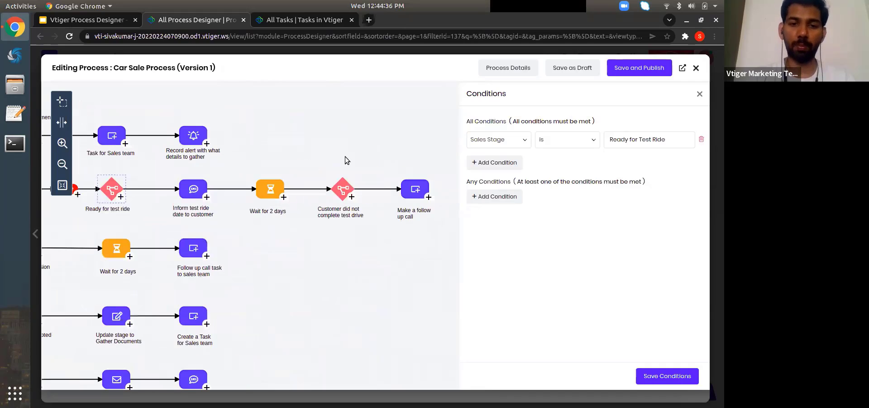
Publish version 1 of the Car Sale Process, confirm the lock, and close its record to return to the process list
{"action": "left_click", "coordinate": [695, 69]}
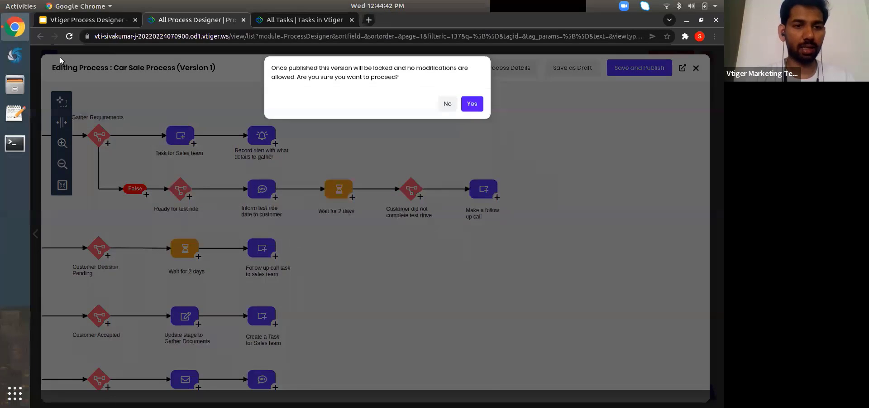
{"action": "key", "text": "Return"}
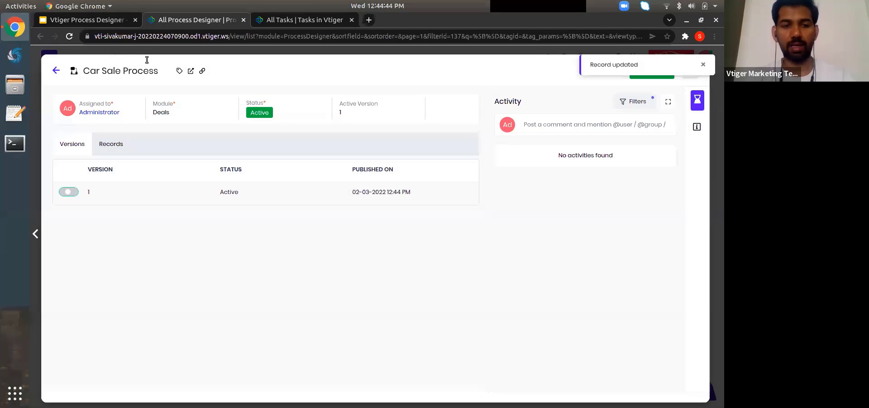
{"action": "key", "text": "Escape"}
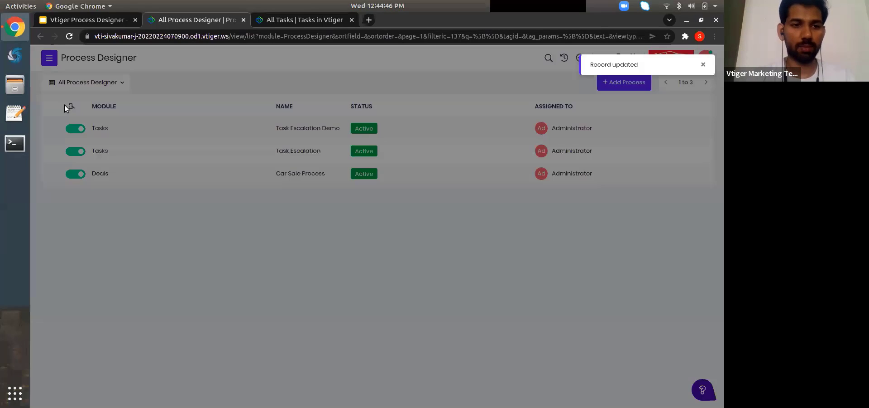
Go to the Deals module and show My Deals as a list
{"action": "type", "text": "mdeals"}
{"action": "key", "text": "Return"}
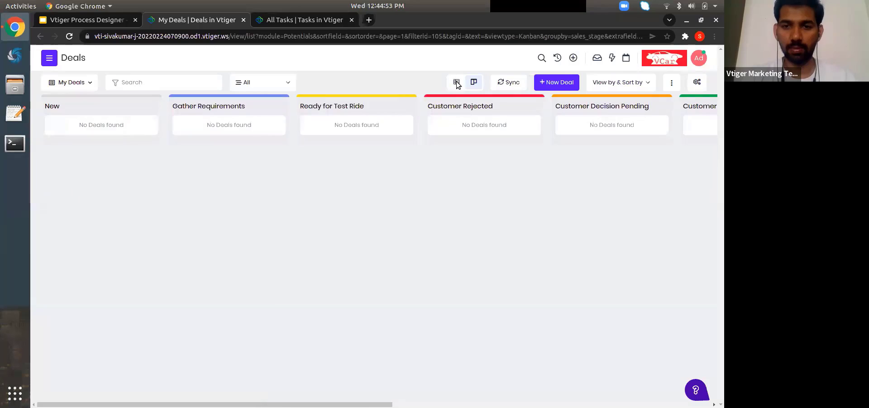
{"action": "left_click", "coordinate": [458, 84]}
Replace the Tasks page with Process Designer, keeping Deals open separately, and preview version 1 of the Car Sale Process
{"action": "left_click", "coordinate": [273, 20]}
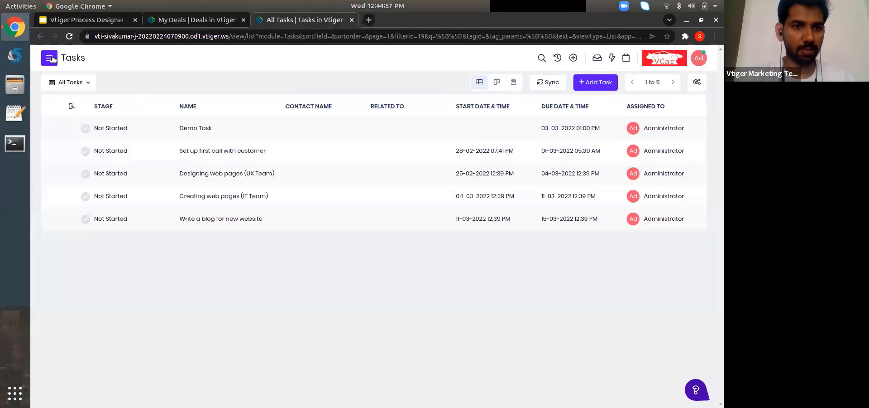
{"action": "left_click", "coordinate": [157, 20]}
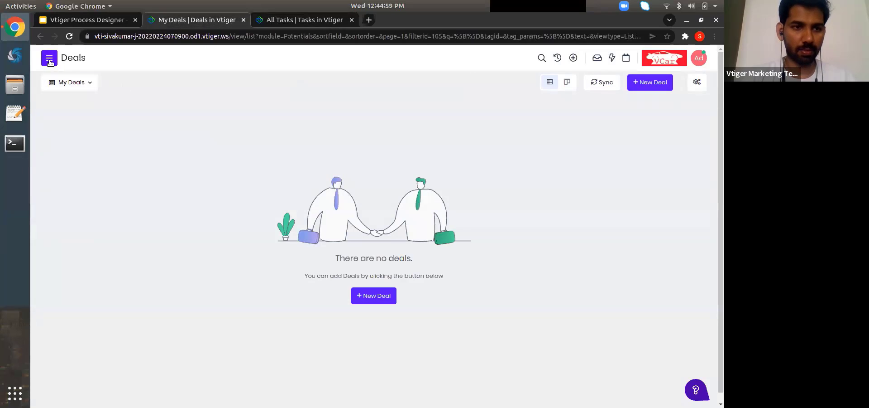
{"action": "left_click", "coordinate": [315, 20]}
{"action": "left_click", "coordinate": [49, 58]}
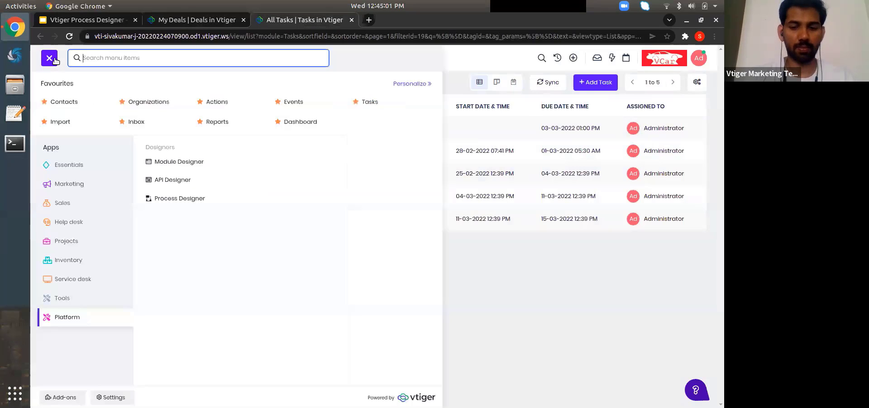
{"action": "type", "text": "proc"}
{"action": "left_click", "coordinate": [72, 103]}
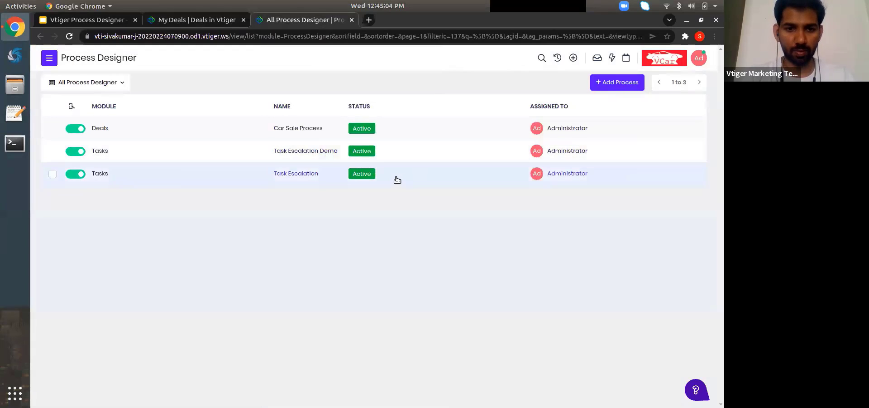
{"action": "left_click", "coordinate": [424, 129]}
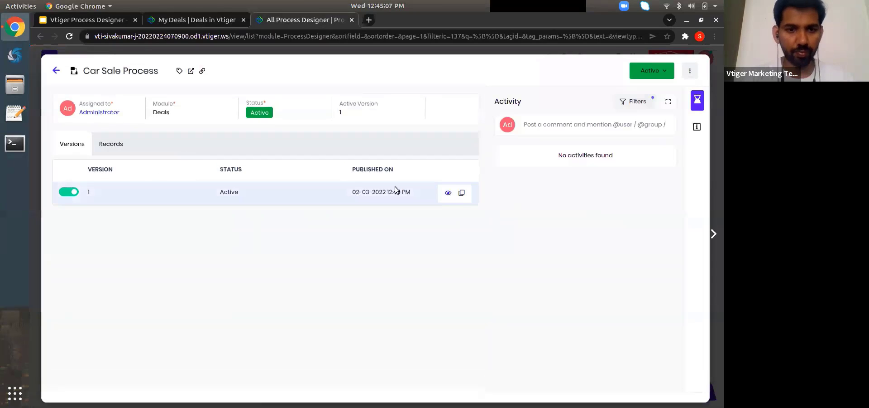
{"action": "left_click", "coordinate": [396, 189]}
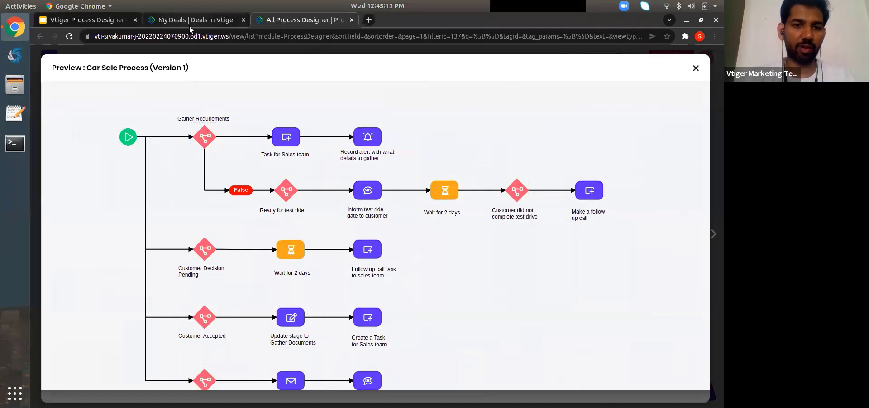
Start a new deal named Demo Deal with an amount of 500000
{"action": "left_click", "coordinate": [209, 20]}
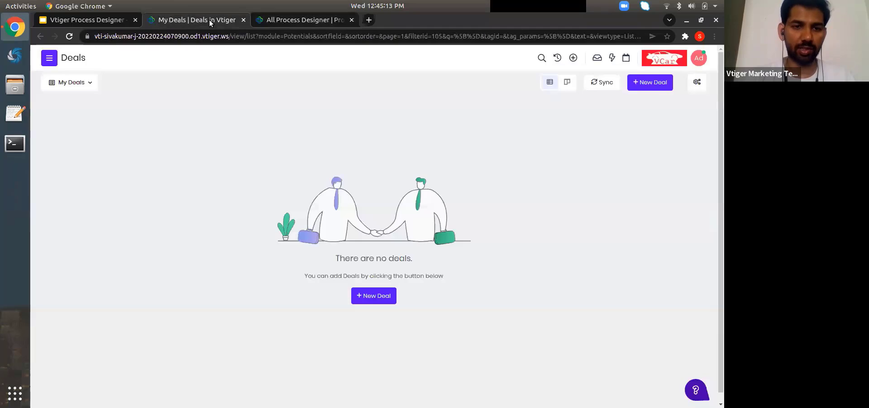
{"action": "left_click", "coordinate": [652, 83]}
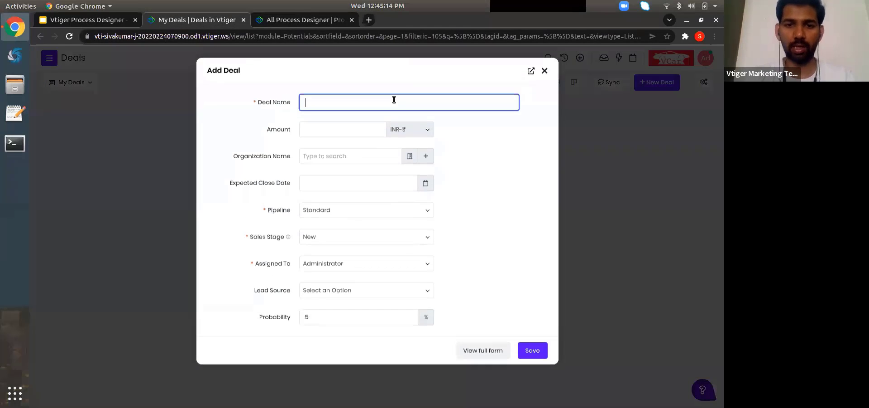
{"action": "left_click", "coordinate": [394, 101]}
{"action": "type", "text": "New de"}
{"action": "key", "text": "BackSpace"}
{"action": "key", "text": "BackSpace"}
{"action": "key", "text": "BackSpace"}
{"action": "key", "text": "BackSpace"}
{"action": "key", "text": "BackSpace"}
{"action": "key", "text": "BackSpace"}
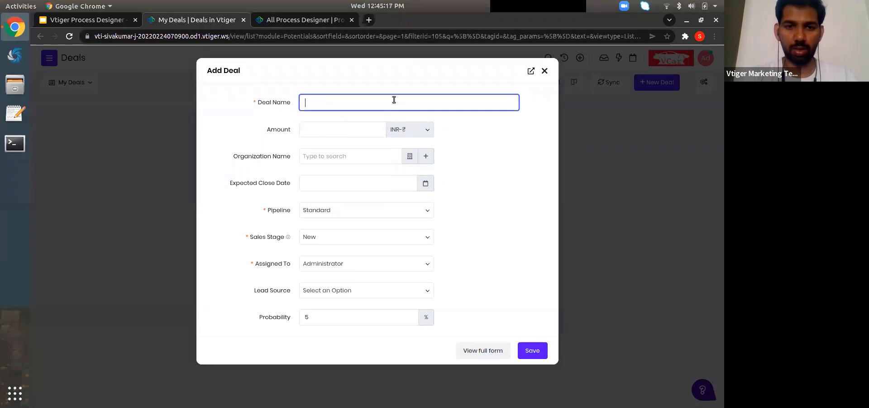
{"action": "type", "text": "Demo Deal"}
{"action": "key", "text": "Tab"}
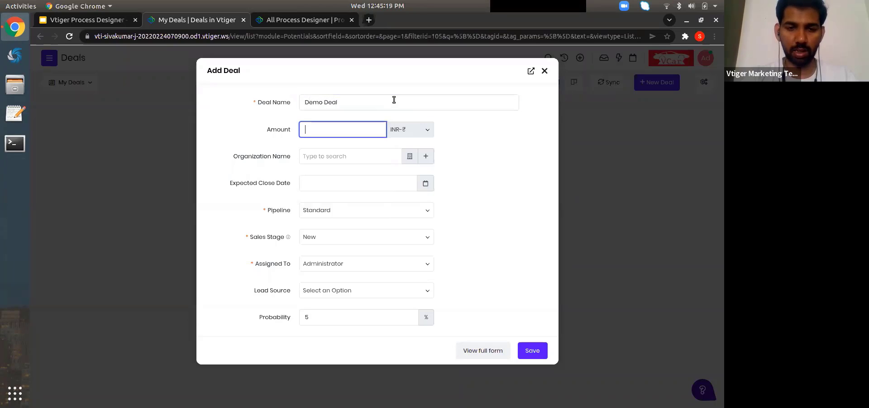
{"action": "type", "text": "500000"}
{"action": "key", "text": "Tab"}
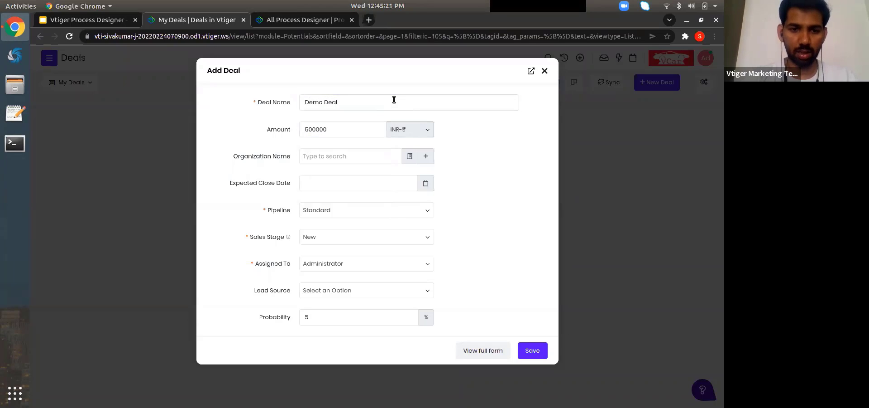
Set the deal's sales stage to Gather Requirements and save the deal
{"action": "left_click", "coordinate": [332, 238]}
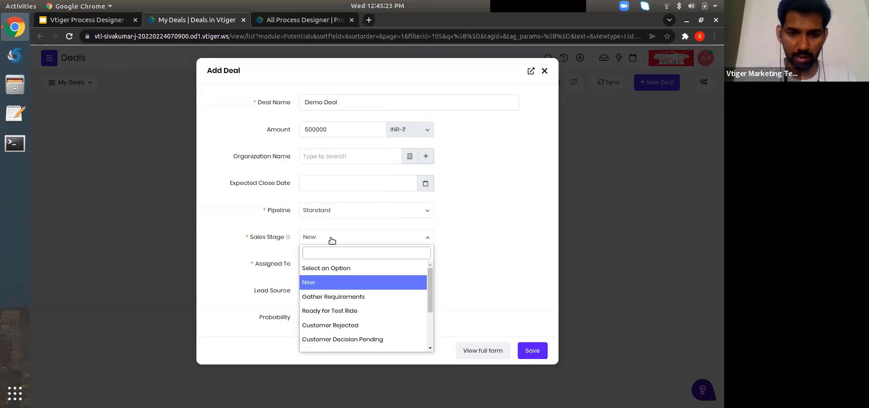
{"action": "type", "text": "pend"}
{"action": "key", "text": "BackSpace"}
{"action": "key", "text": "BackSpace"}
{"action": "key", "text": "BackSpace"}
{"action": "key", "text": "BackSpace"}
{"action": "type", "text": "gat"}
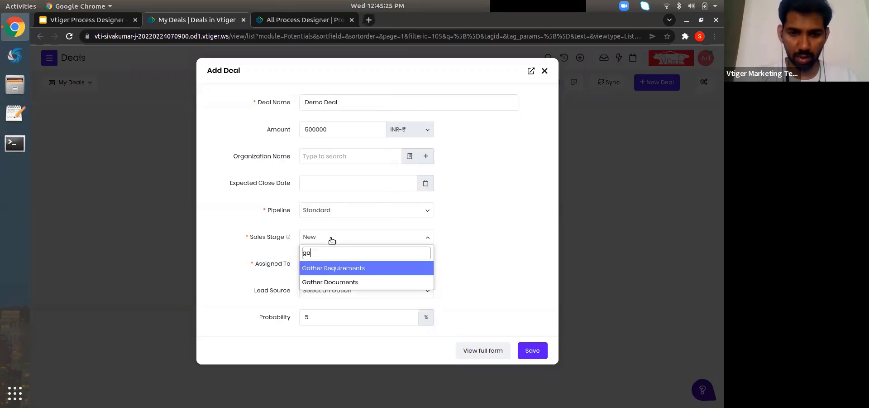
{"action": "key", "text": "Return"}
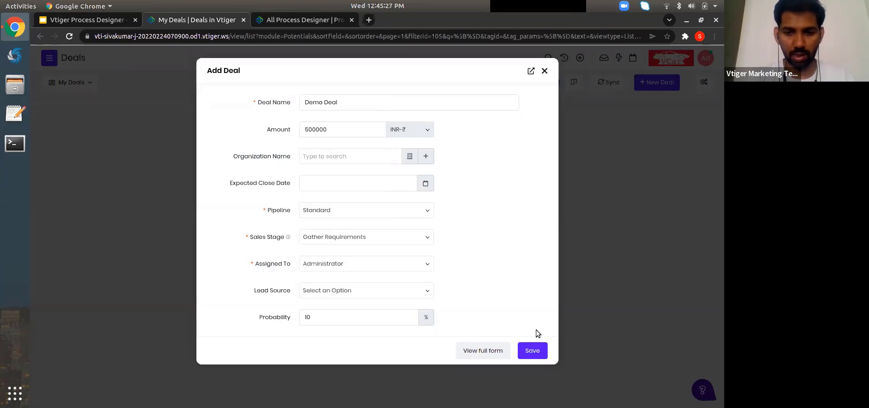
{"action": "left_click", "coordinate": [533, 354]}
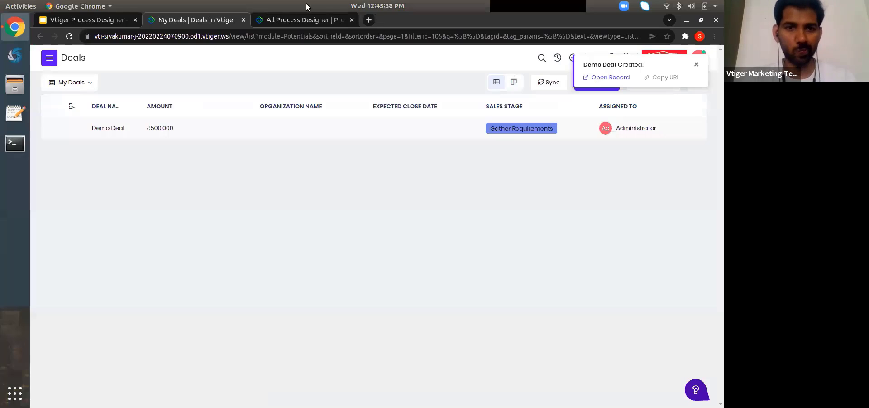
Compare Demo Deal's Next Actions with the record alert's message in the Gather Requirements branch of the Car Sale Process preview
{"action": "left_click", "coordinate": [287, 16]}
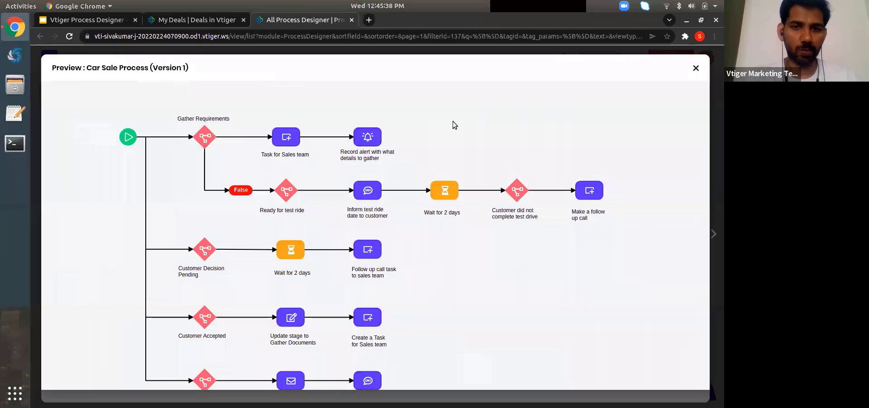
{"action": "left_click", "coordinate": [194, 20]}
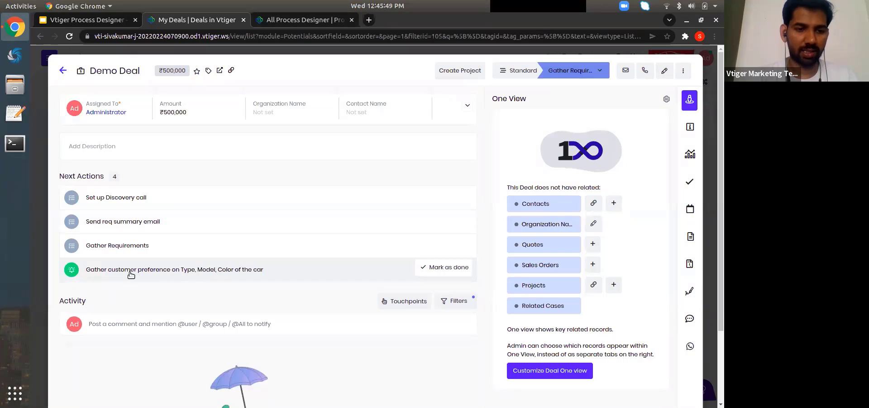
{"action": "key", "text": "ctrl+Tab"}
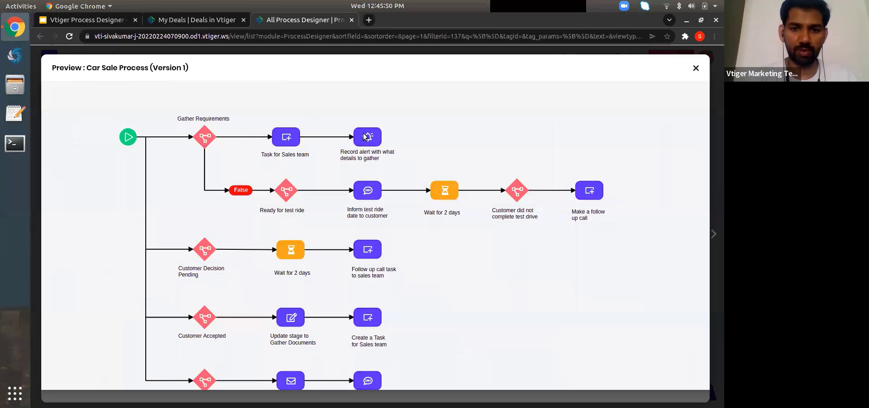
{"action": "left_click", "coordinate": [368, 136]}
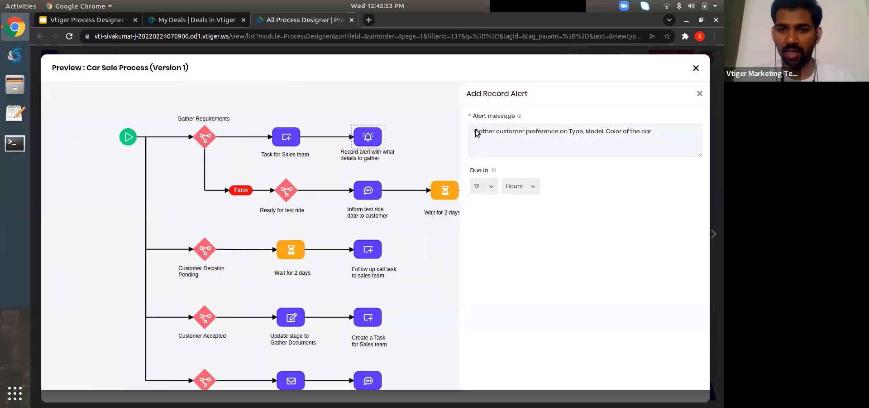
{"action": "left_click_drag", "start_coordinate": [477, 133], "coordinate": [654, 136]}
{"action": "left_click", "coordinate": [589, 120]}
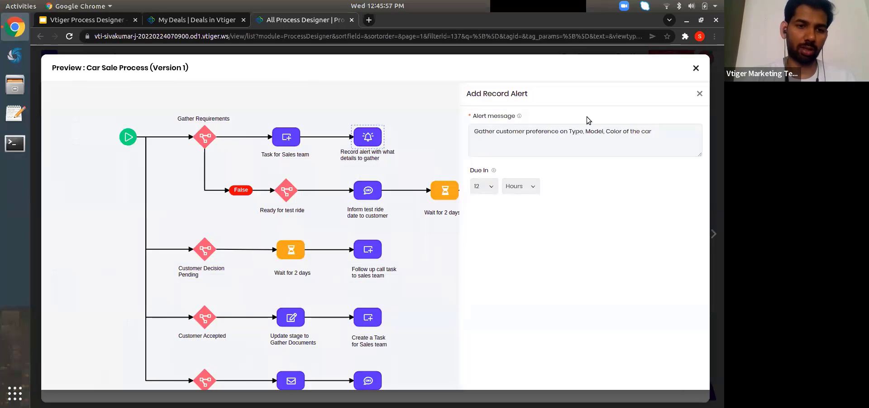
{"action": "left_click", "coordinate": [202, 22]}
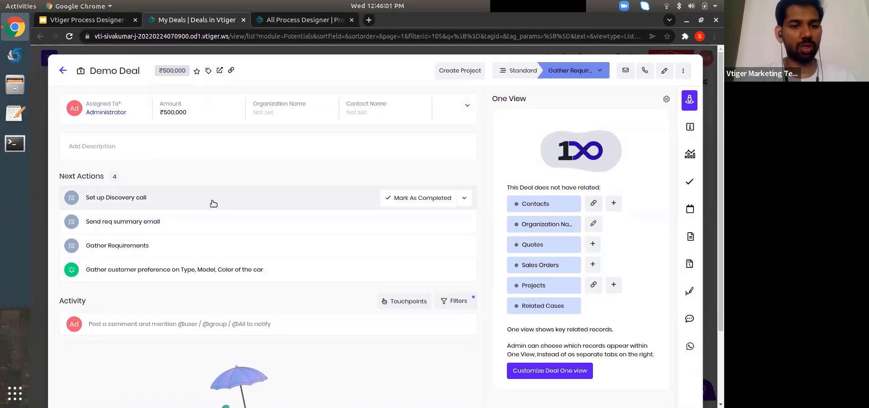
{"action": "triple_click", "coordinate": [75, 175]}
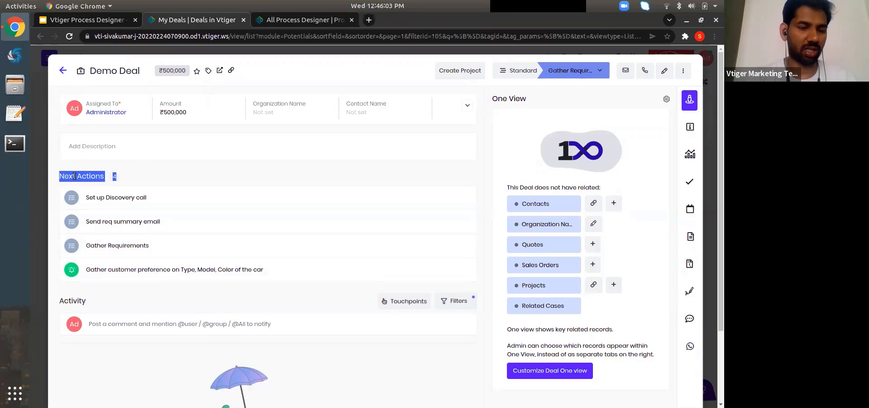
Check the previewed record alert's wording against the last next action listed for Demo Deal
{"action": "left_click", "coordinate": [306, 20]}
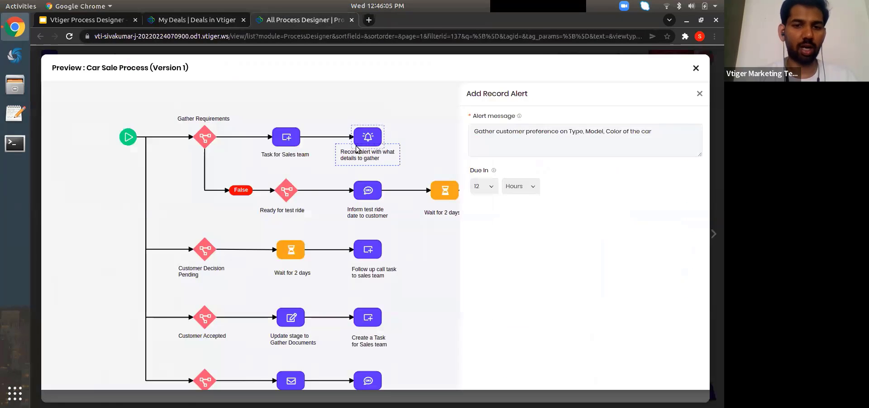
{"action": "left_click", "coordinate": [199, 20]}
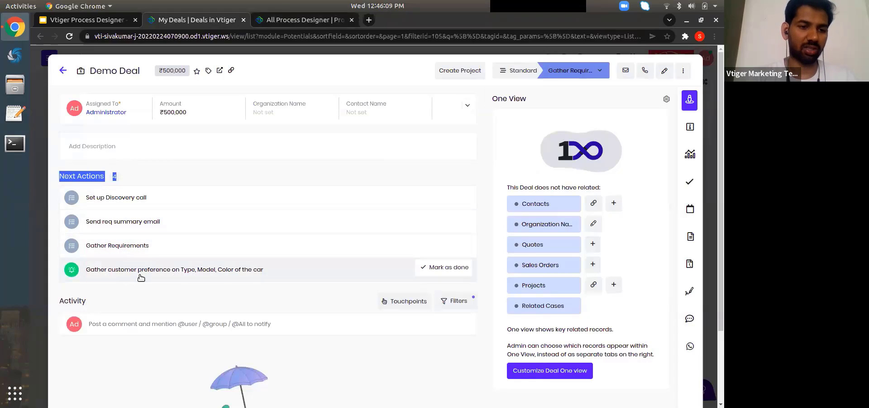
{"action": "left_click", "coordinate": [129, 287]}
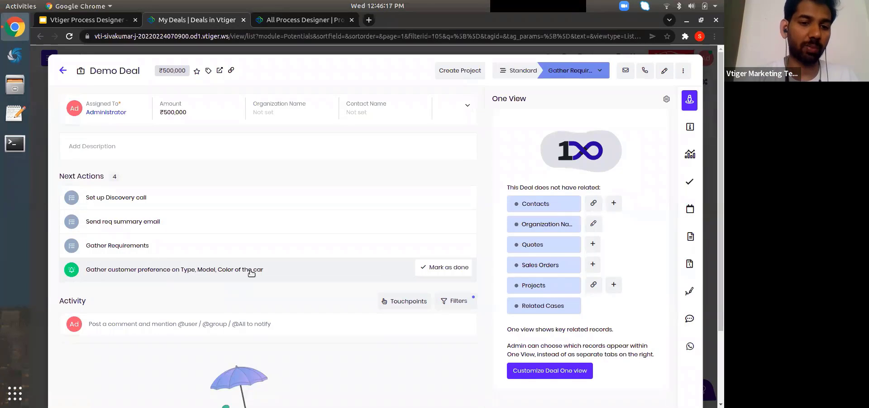
{"action": "mouse_move", "coordinate": [681, 272]}
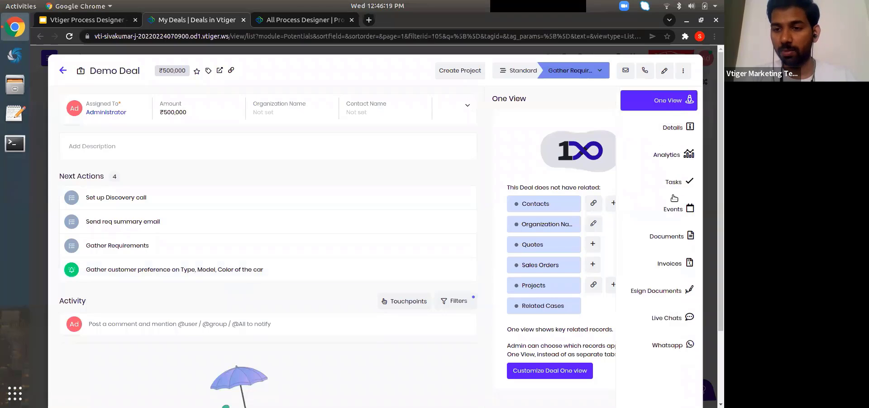
Close the process preview, open Demo Deal's process history from the Car Sale Process records, and examine Flow 1's sales stage condition
{"action": "left_click", "coordinate": [276, 20]}
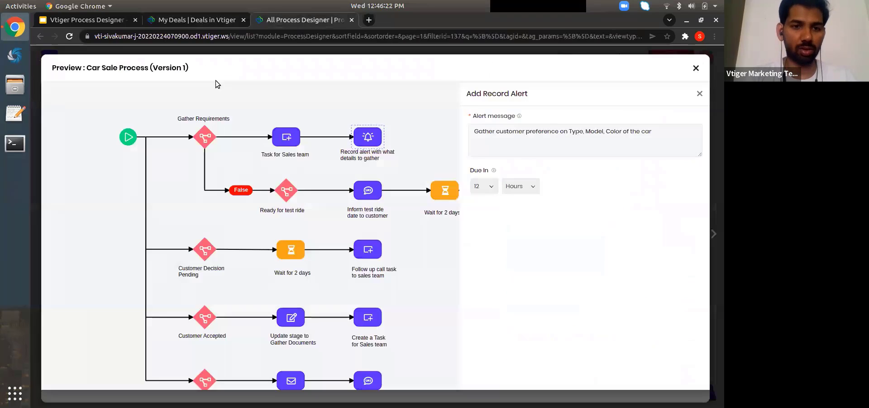
{"action": "left_click", "coordinate": [696, 69]}
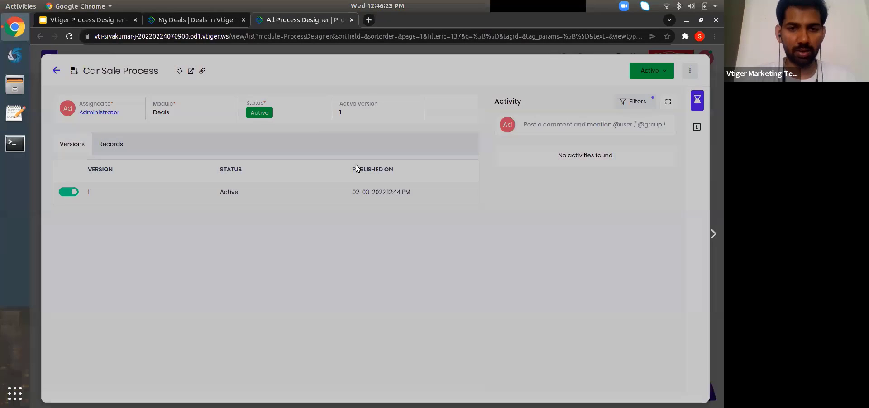
{"action": "left_click", "coordinate": [111, 144]}
{"action": "left_click", "coordinate": [109, 212]}
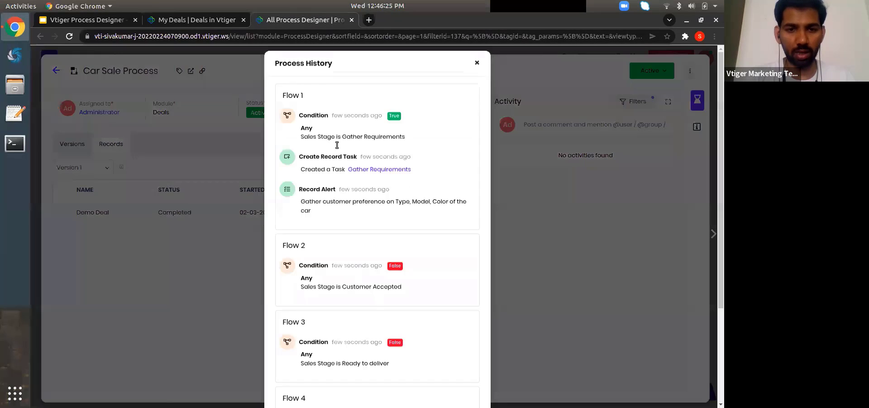
{"action": "left_click_drag", "start_coordinate": [399, 139], "coordinate": [405, 144]}
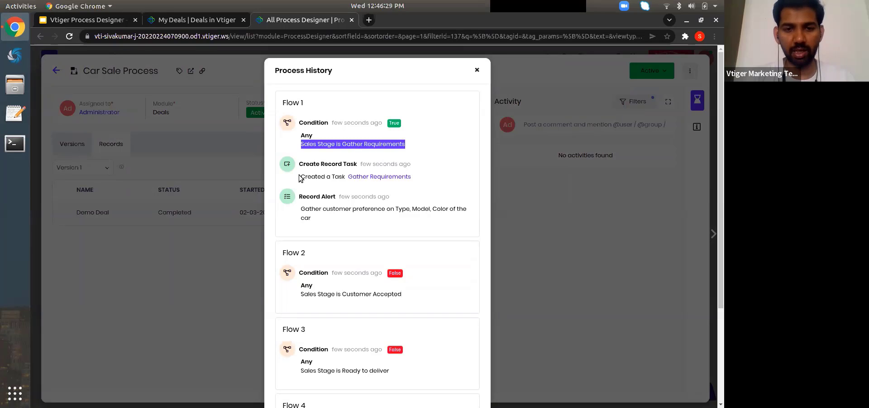
Open the Gather Requirements task created by Flow 1 in a separate page and examine its assignment and related deal
{"action": "left_click_drag", "start_coordinate": [299, 177], "coordinate": [369, 178]}
{"action": "right_click", "coordinate": [383, 176]}
{"action": "key", "text": "Escape"}
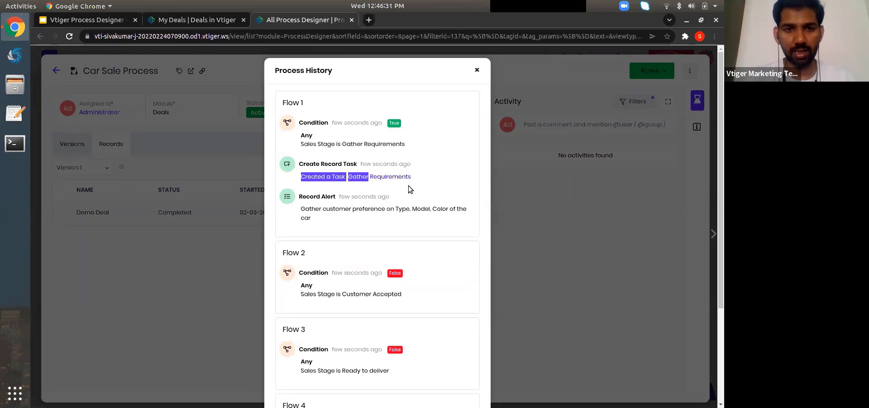
{"action": "left_click", "coordinate": [399, 21]}
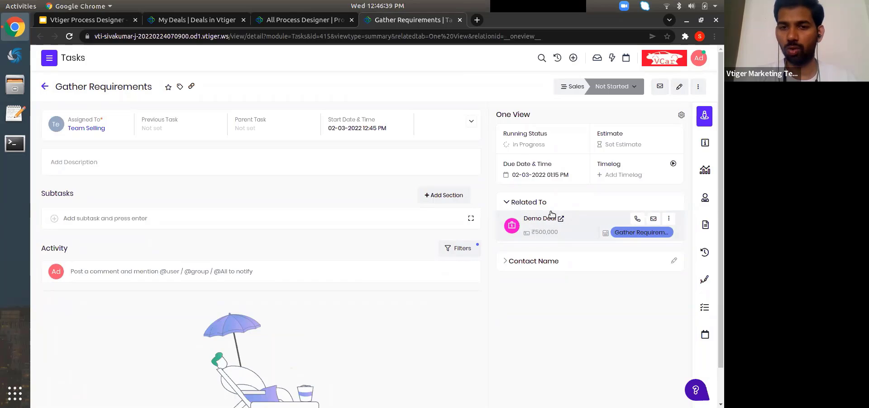
Review the Record Alert entry and the remaining flows in Demo Deal's process history, and close the history
{"action": "left_click", "coordinate": [306, 20]}
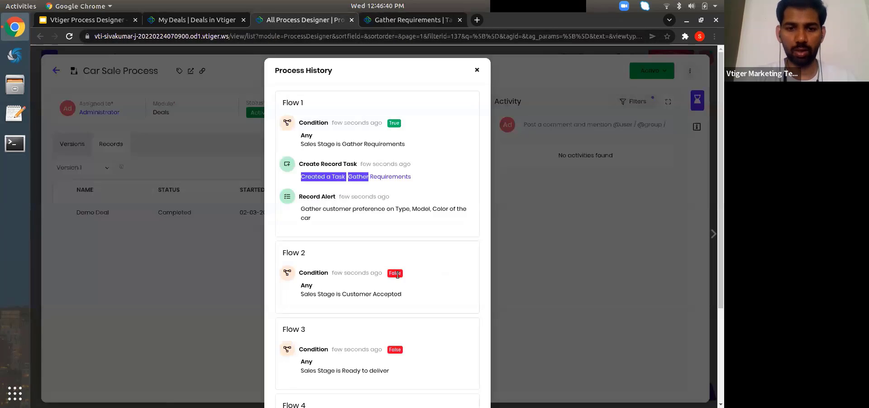
{"action": "triple_click", "coordinate": [312, 197]}
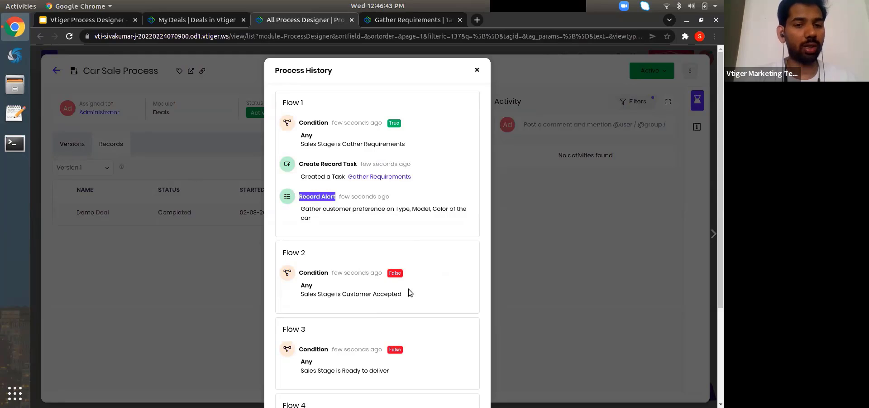
{"action": "scroll", "coordinate": [389, 295], "scroll_direction": "down", "scroll_amount": 3}
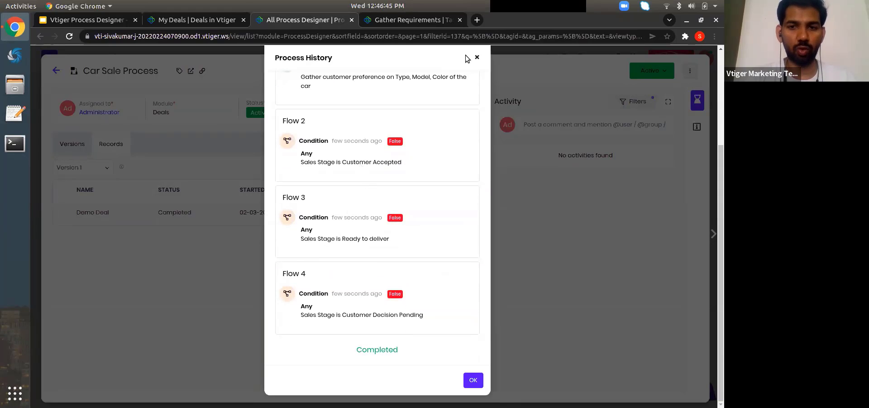
{"action": "left_click", "coordinate": [479, 58]}
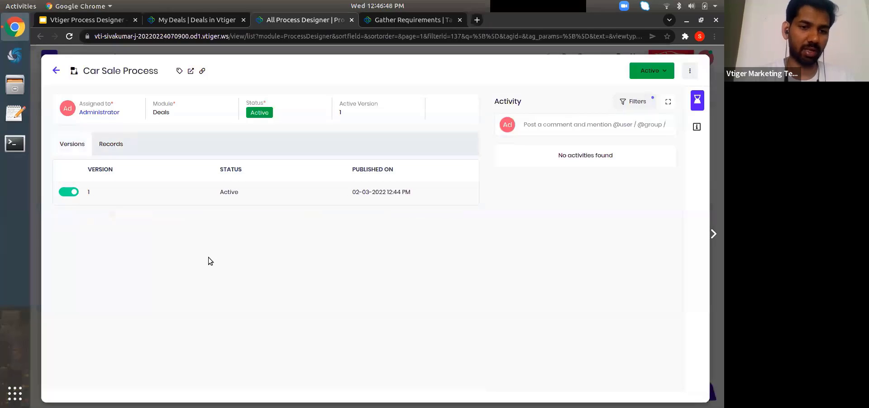
Preview version 1 of the Car Sale Process, examine all its stage branches, and close the preview
{"action": "left_click", "coordinate": [237, 186]}
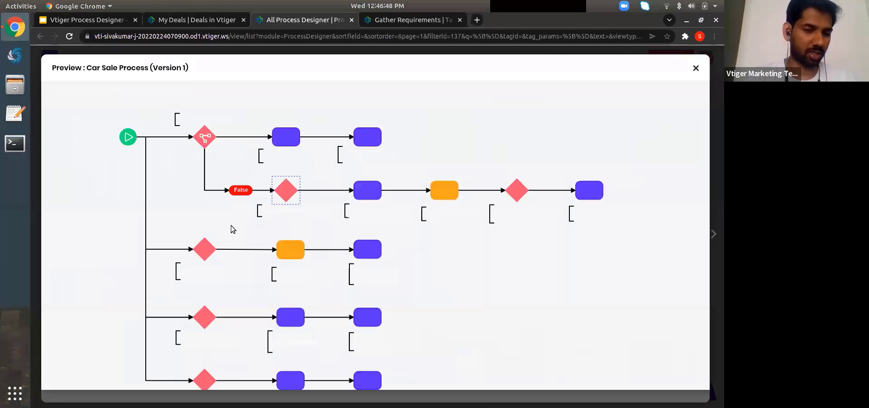
{"action": "scroll", "coordinate": [192, 317], "scroll_direction": "down", "scroll_amount": 2}
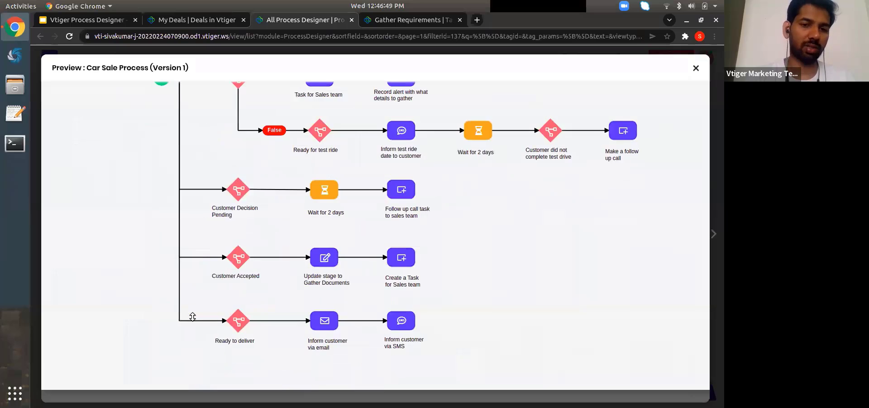
{"action": "scroll", "coordinate": [245, 103], "scroll_direction": "up", "scroll_amount": 1}
{"action": "scroll", "coordinate": [209, 109], "scroll_direction": "up", "scroll_amount": 1}
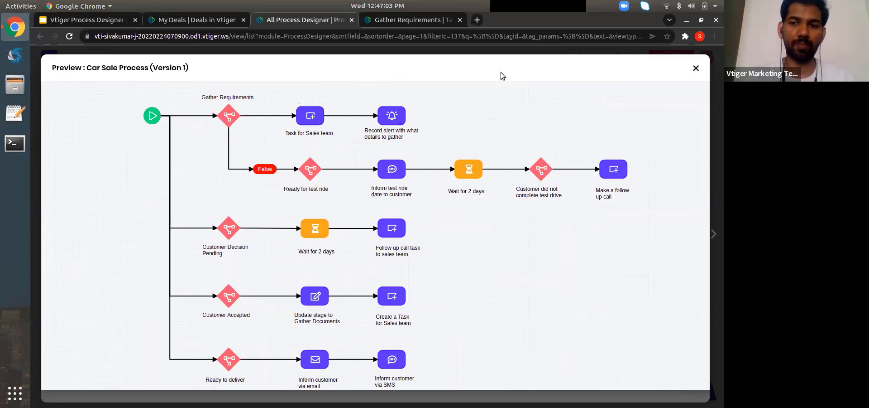
{"action": "left_click", "coordinate": [696, 68]}
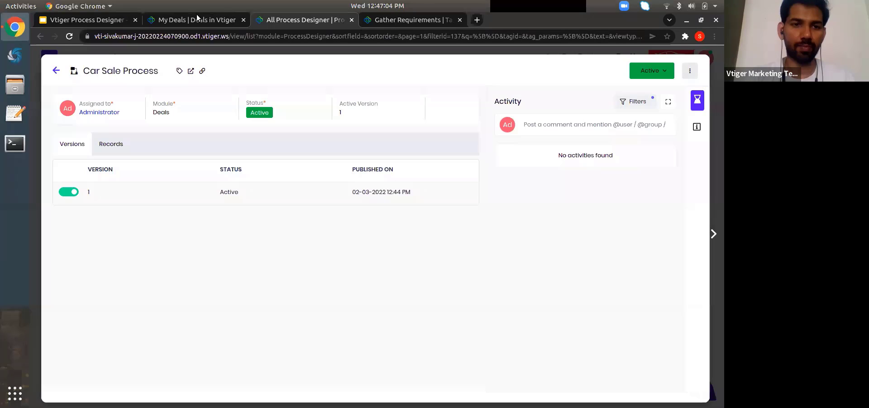
Change Demo Deal's sales stage to Customer Decision Pending, skipping the tasks scheduled for the current stage
{"action": "left_click", "coordinate": [197, 20]}
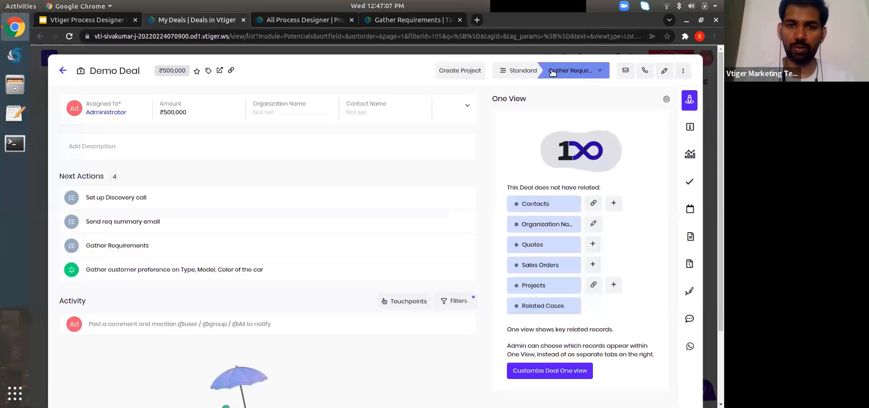
{"action": "left_click", "coordinate": [345, 20]}
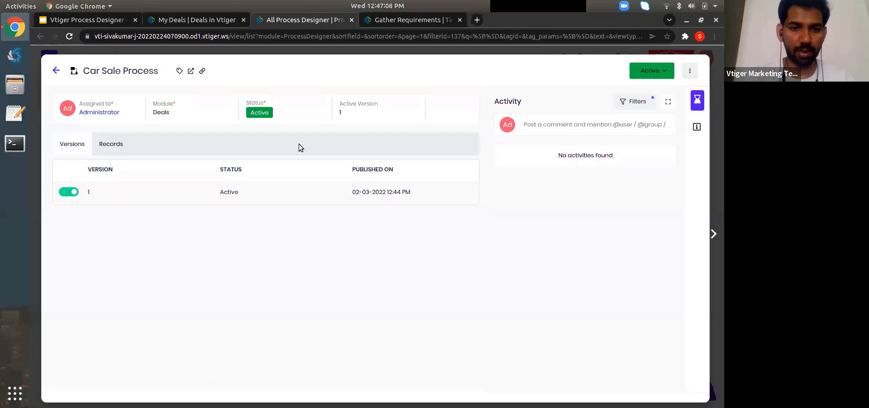
{"action": "left_click", "coordinate": [446, 193]}
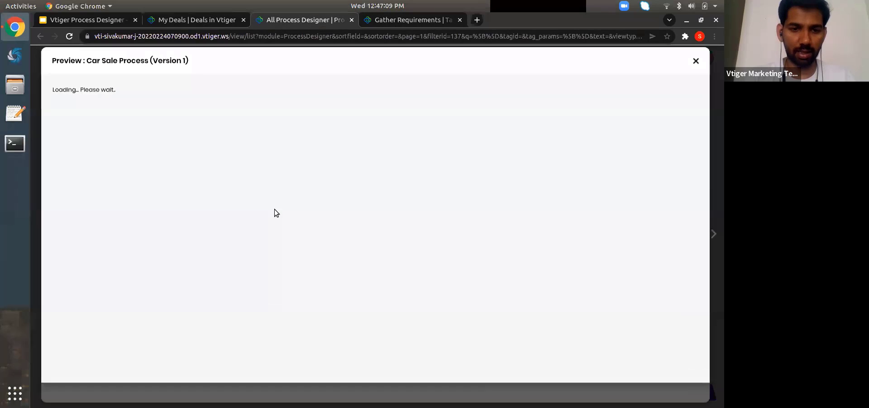
{"action": "left_click", "coordinate": [179, 20]}
{"action": "left_click", "coordinate": [566, 70]}
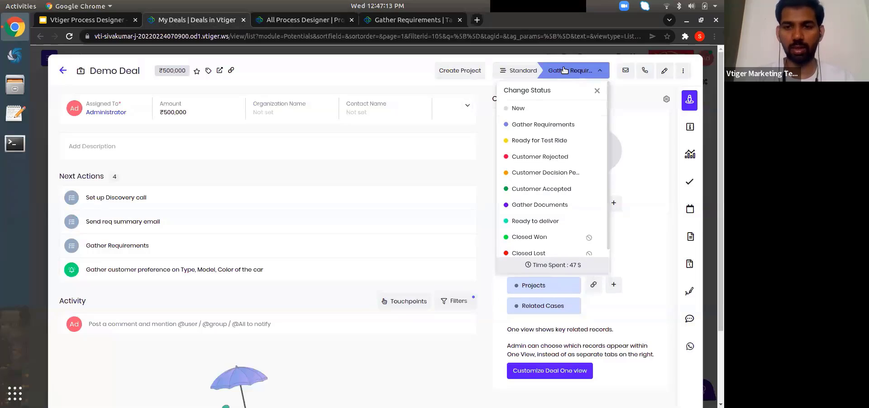
{"action": "left_click", "coordinate": [537, 174]}
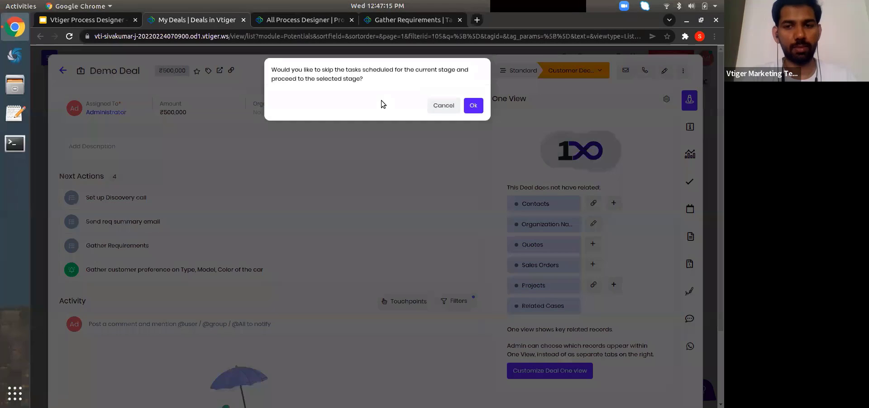
{"action": "key", "text": "Return"}
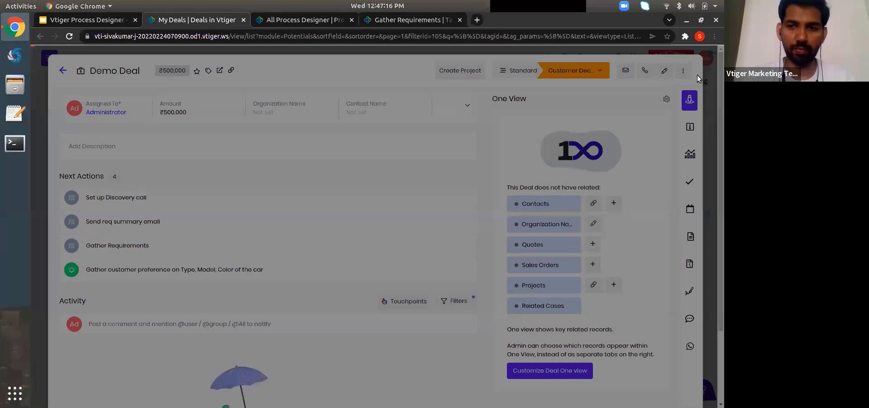
Review Flow 1 in the process history of Demo Deal's completed run under the Car Sale Process records, and close it
{"action": "left_click", "coordinate": [304, 20]}
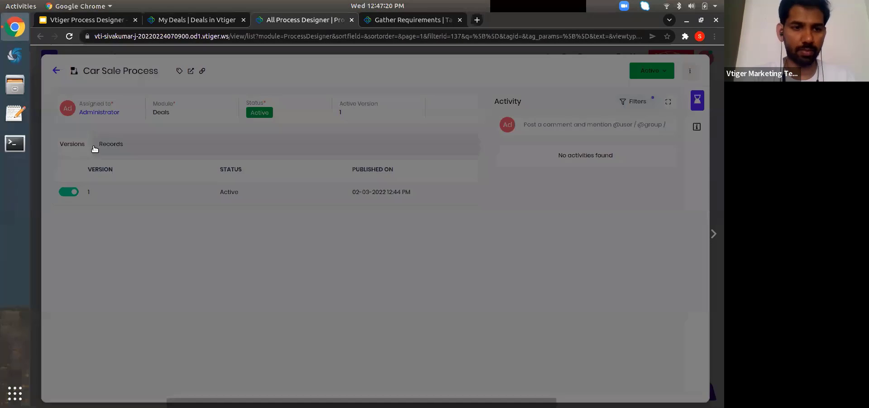
{"action": "left_click", "coordinate": [96, 146]}
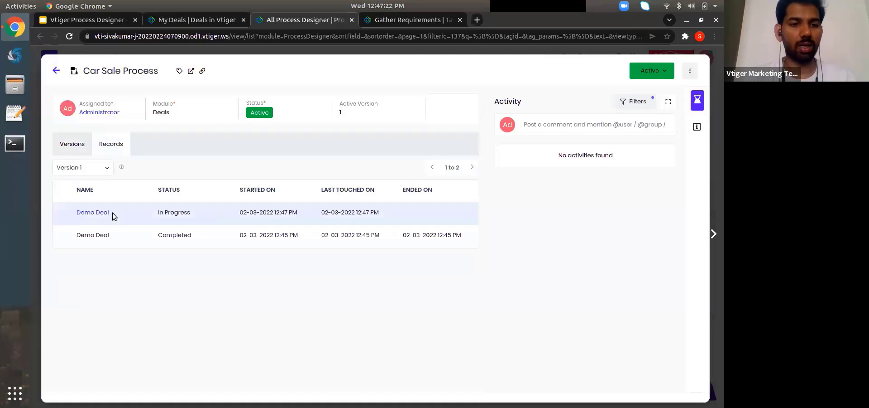
{"action": "left_click", "coordinate": [215, 237]}
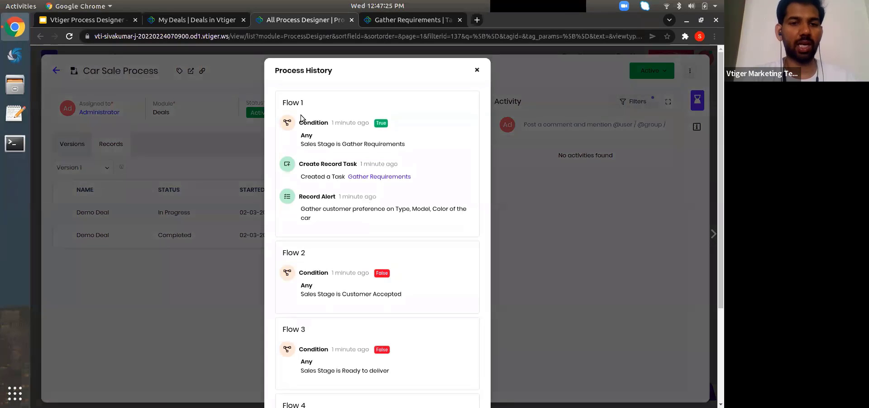
{"action": "left_click_drag", "start_coordinate": [299, 120], "coordinate": [443, 222]}
{"action": "left_click", "coordinate": [442, 223]}
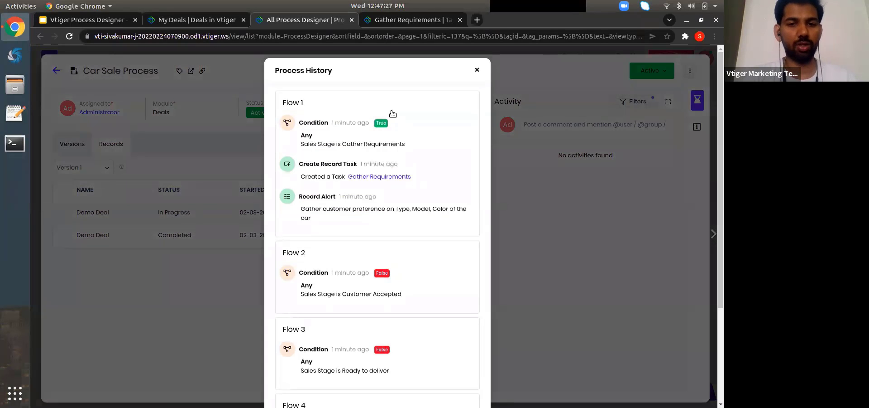
{"action": "left_click", "coordinate": [477, 71]}
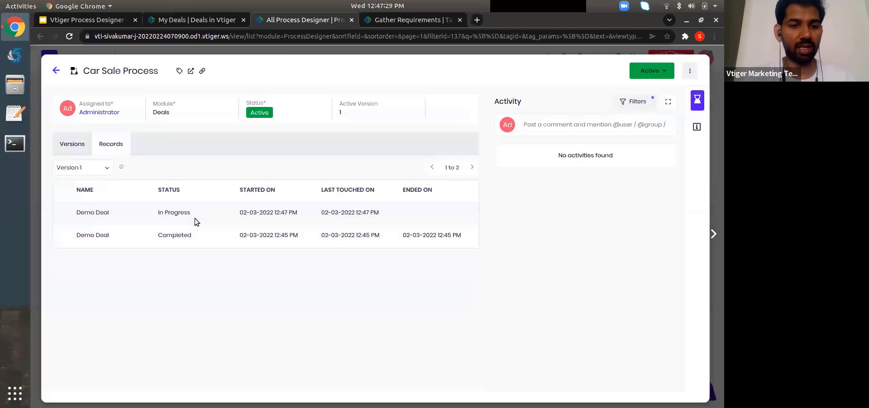
Open the process history of Demo Deal's in-progress run and examine Flow 4's Customer Decision Pending condition and wait time
{"action": "left_click", "coordinate": [195, 218]}
{"action": "scroll", "coordinate": [346, 245], "scroll_direction": "down", "scroll_amount": 1}
{"action": "scroll", "coordinate": [346, 245], "scroll_direction": "down", "scroll_amount": 2}
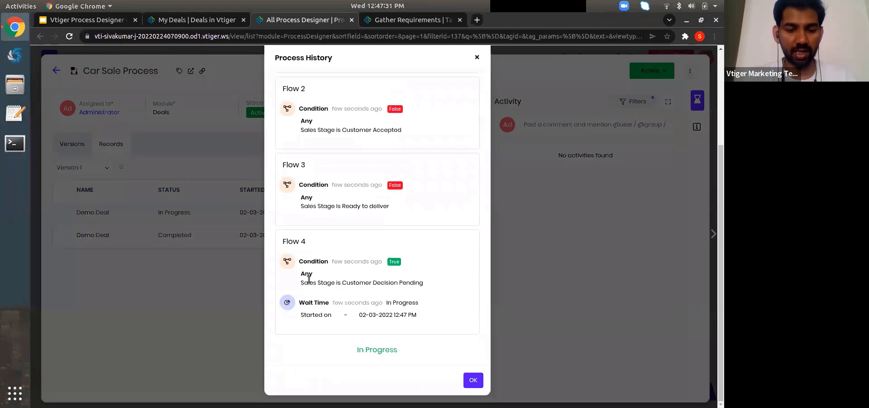
{"action": "triple_click", "coordinate": [309, 279]}
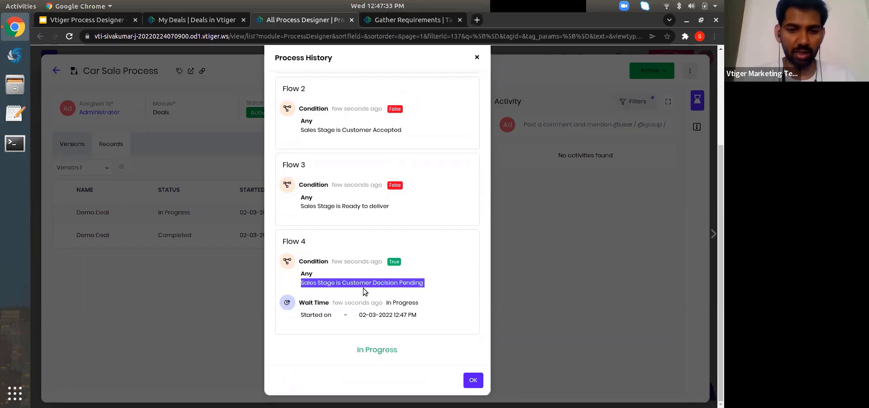
{"action": "left_click", "coordinate": [349, 283]}
{"action": "left_click_drag", "start_coordinate": [342, 283], "coordinate": [430, 285]}
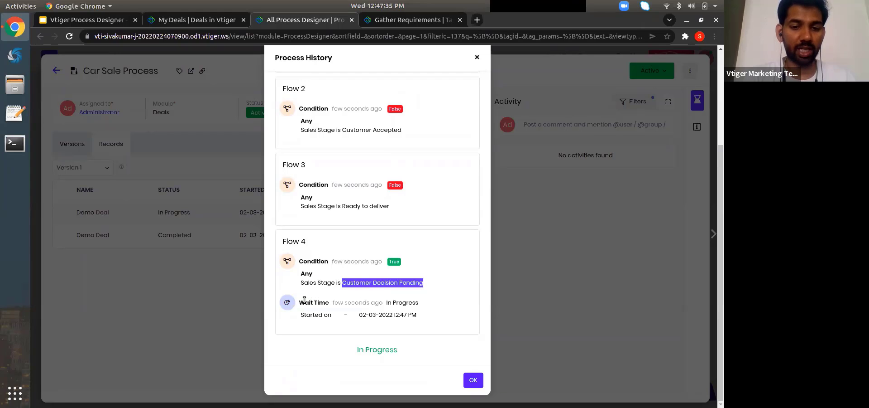
{"action": "left_click_drag", "start_coordinate": [299, 302], "coordinate": [421, 315]}
{"action": "left_click", "coordinate": [421, 315]}
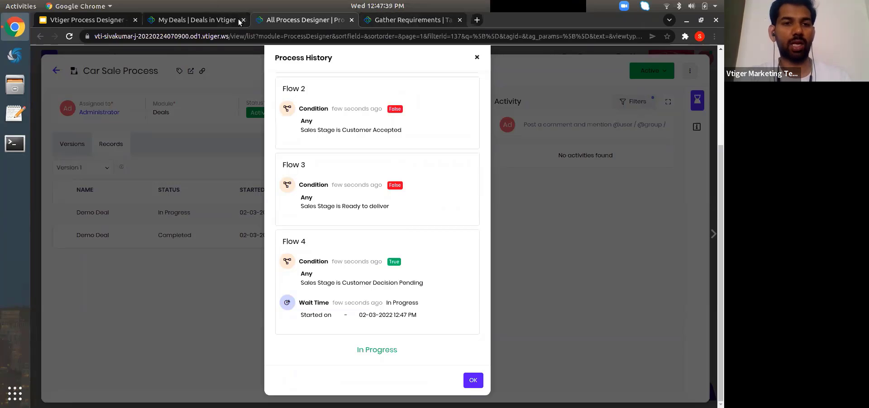
Review Demo Deal's next actions after the stage change and return to the Gather Requirements task
{"action": "left_click", "coordinate": [213, 20]}
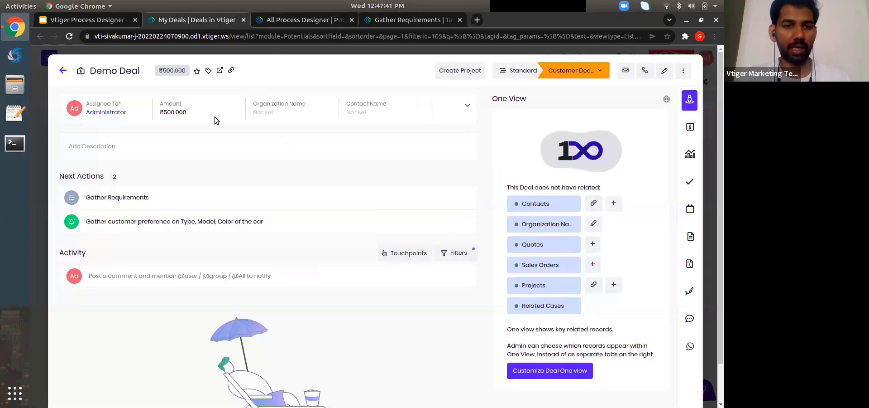
{"action": "left_click", "coordinate": [291, 26]}
{"action": "left_click", "coordinate": [387, 21]}
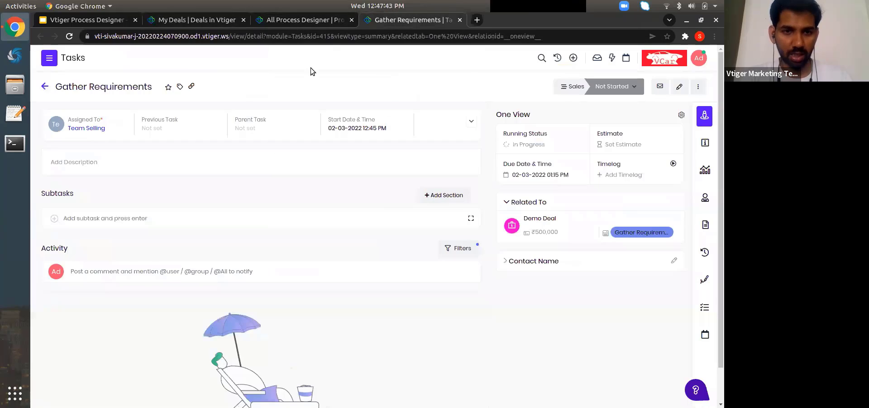
Close Demo Deal's process history and open the preview of version 1 of the Car Sale Process
{"action": "left_click", "coordinate": [305, 21]}
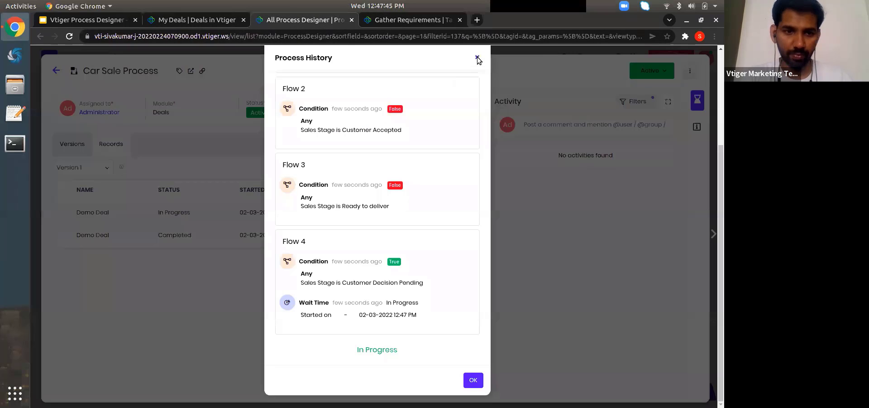
{"action": "left_click", "coordinate": [480, 55]}
{"action": "left_click", "coordinate": [72, 144]}
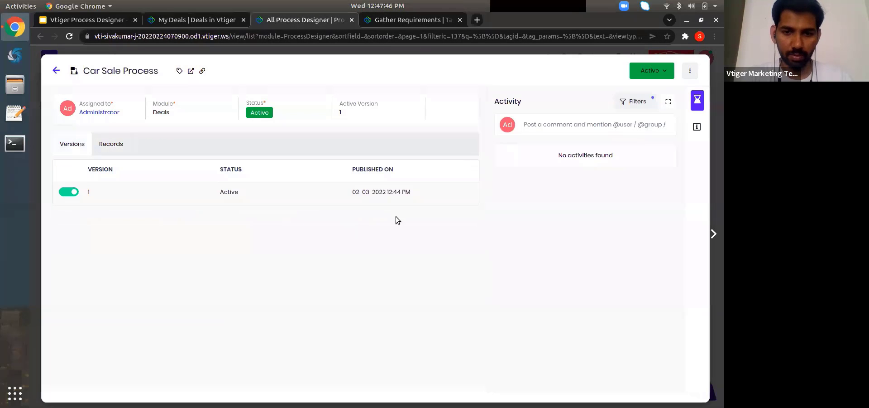
{"action": "left_click", "coordinate": [447, 194]}
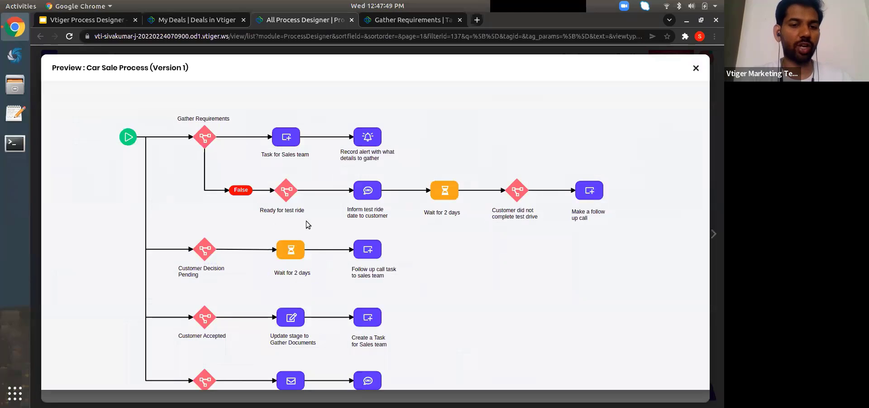
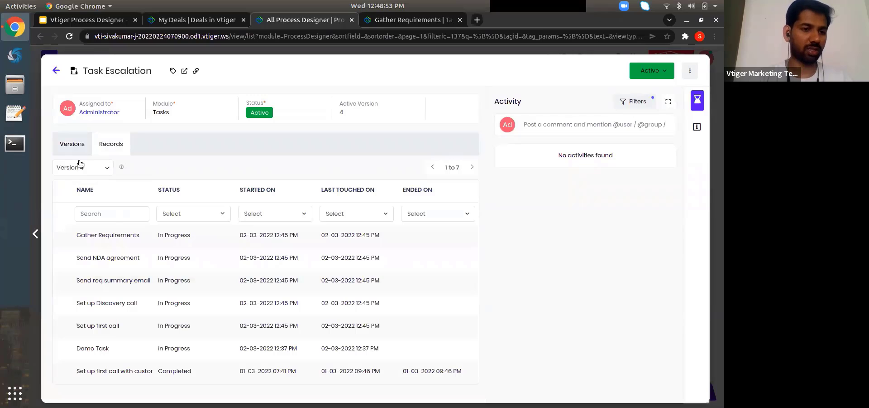
Review the process history of the run recorded under version 1 of Task Escalation, and close it
{"action": "left_click", "coordinate": [82, 167]}
{"action": "left_click", "coordinate": [81, 179]}
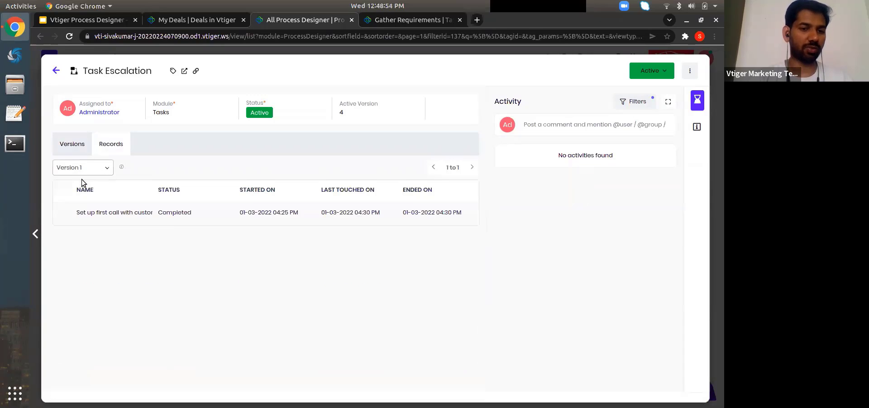
{"action": "left_click", "coordinate": [228, 216]}
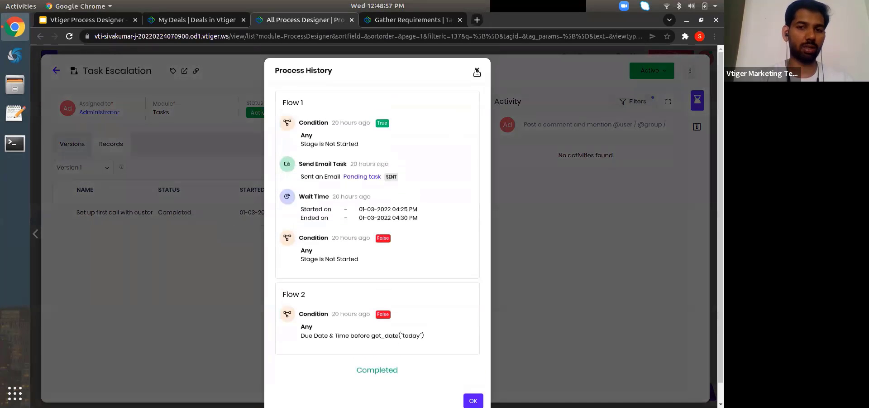
{"action": "left_click", "coordinate": [477, 57]}
Look through the Task Escalation records for versions 2 and 3, and review the process's list of versions
{"action": "left_click", "coordinate": [81, 169]}
{"action": "left_click", "coordinate": [76, 204]}
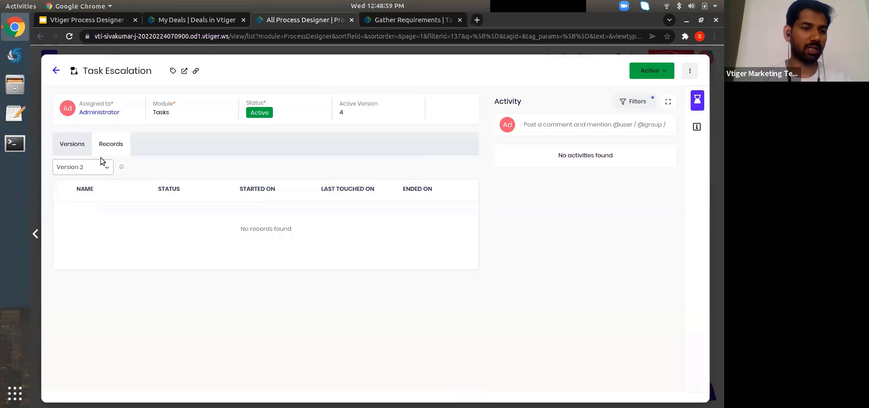
{"action": "left_click", "coordinate": [101, 167]}
{"action": "left_click", "coordinate": [83, 211]}
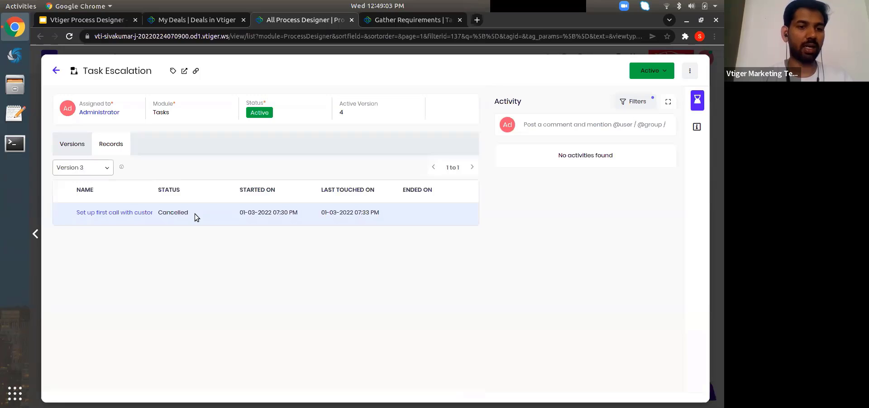
{"action": "left_click", "coordinate": [71, 145]}
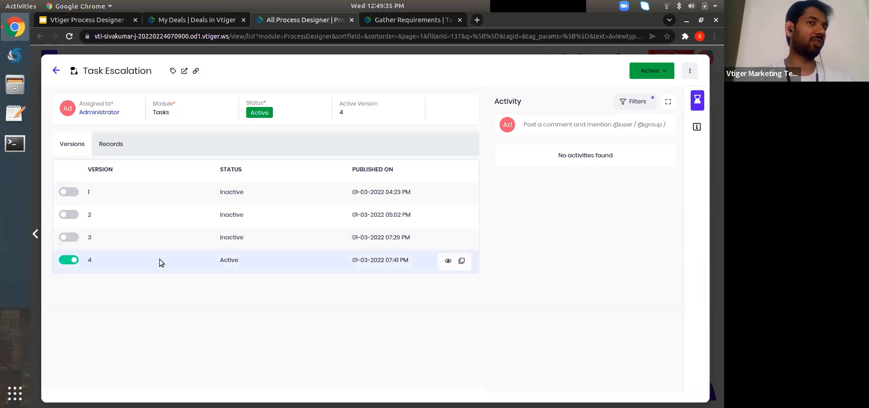
Review the process history of the cancelled run under Task Escalation version 3, and close it
{"action": "left_click", "coordinate": [97, 149]}
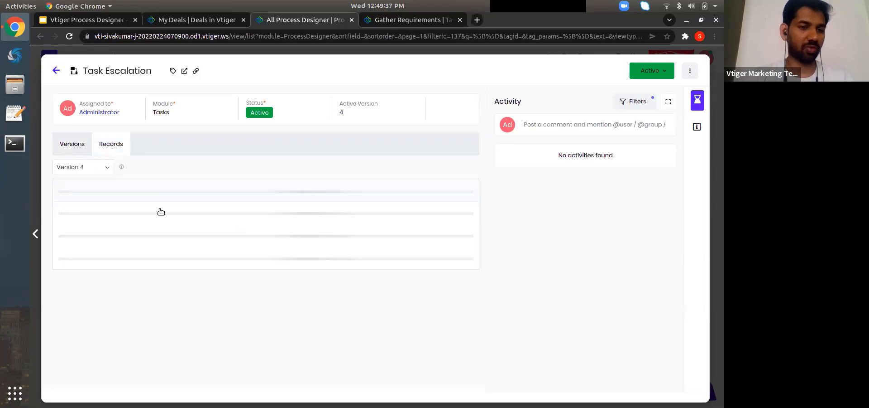
{"action": "left_click", "coordinate": [87, 171]}
{"action": "left_click", "coordinate": [73, 210]}
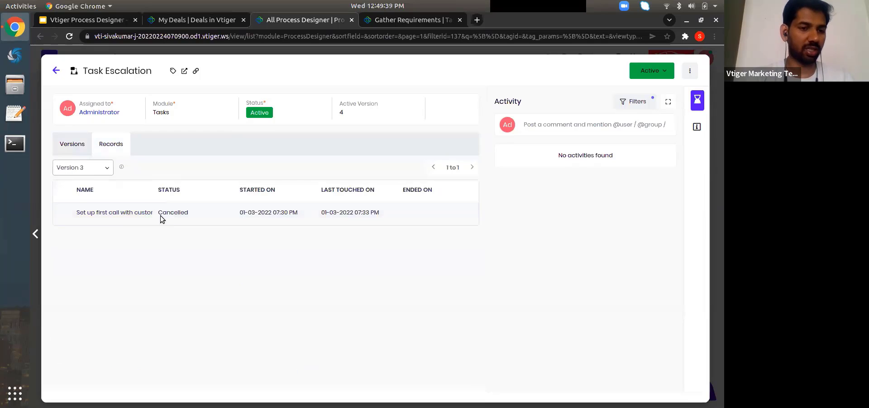
{"action": "left_click", "coordinate": [165, 213]}
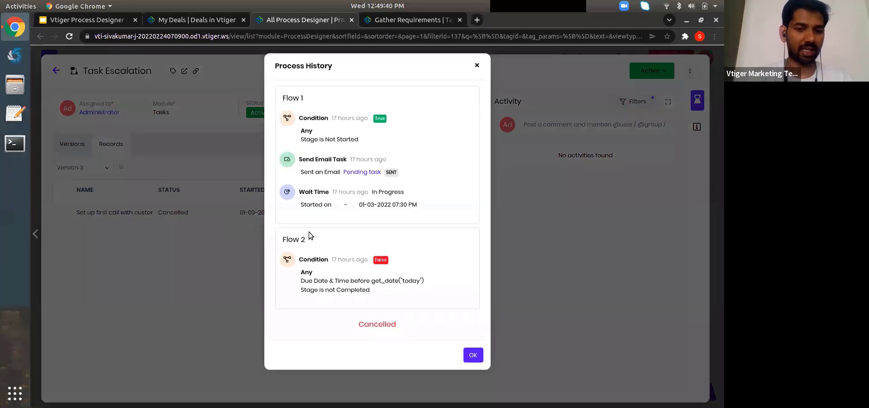
{"action": "double_click", "coordinate": [371, 324]}
{"action": "left_click", "coordinate": [477, 71]}
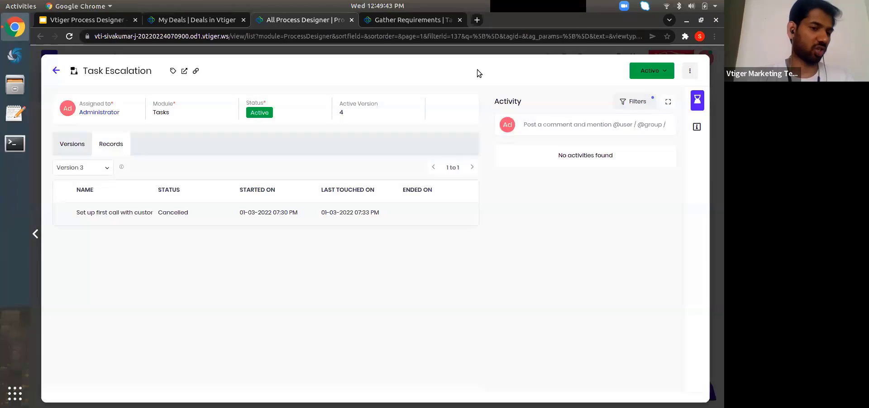
Review the Send req summary email run's process history under Task Escalation version 4, and glance at the Gather Requirements task
{"action": "left_click", "coordinate": [98, 170]}
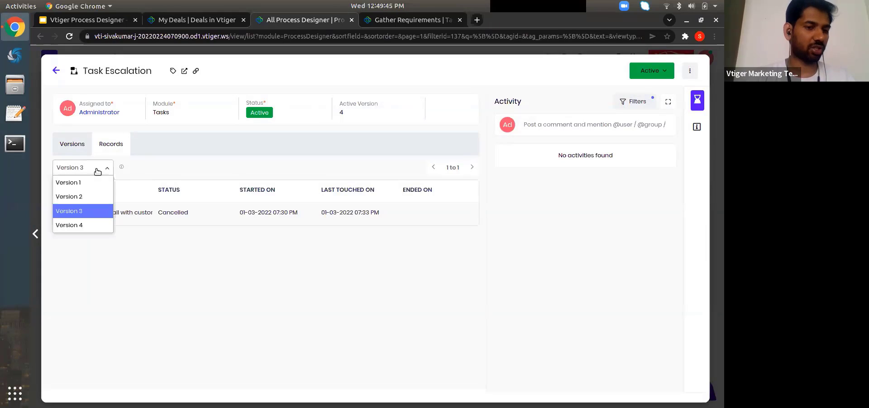
{"action": "left_click", "coordinate": [85, 224]}
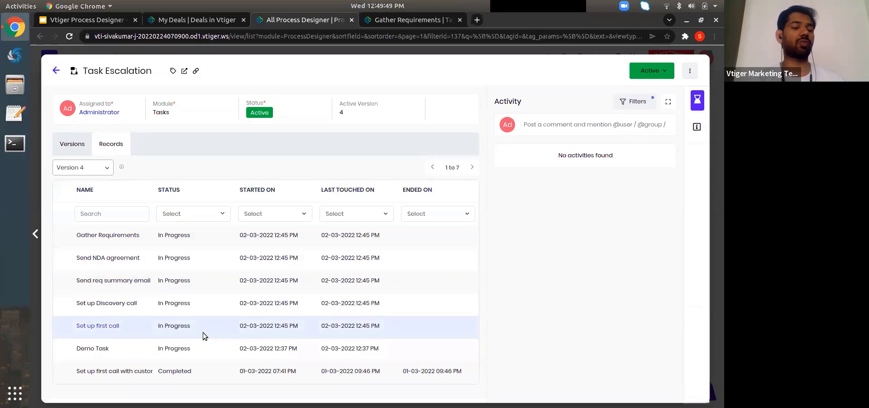
{"action": "left_click", "coordinate": [217, 280]}
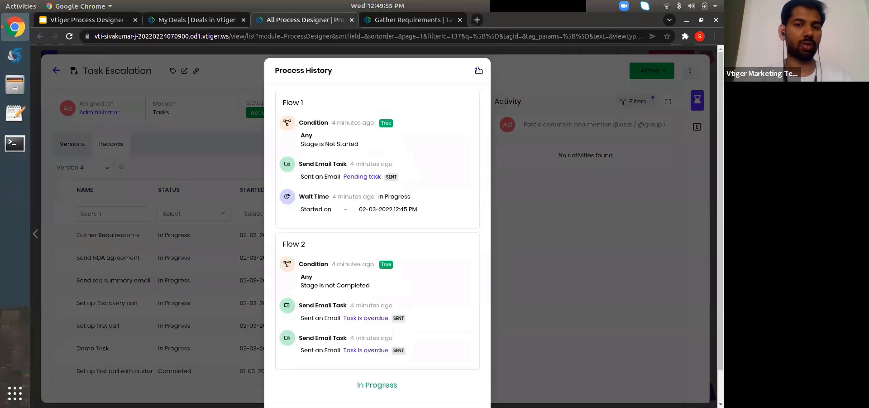
{"action": "left_click", "coordinate": [477, 69]}
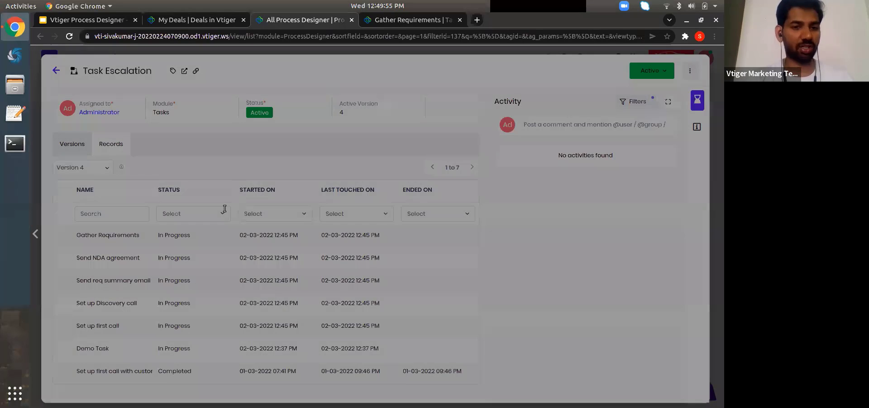
{"action": "key", "text": "ctrl+Tab"}
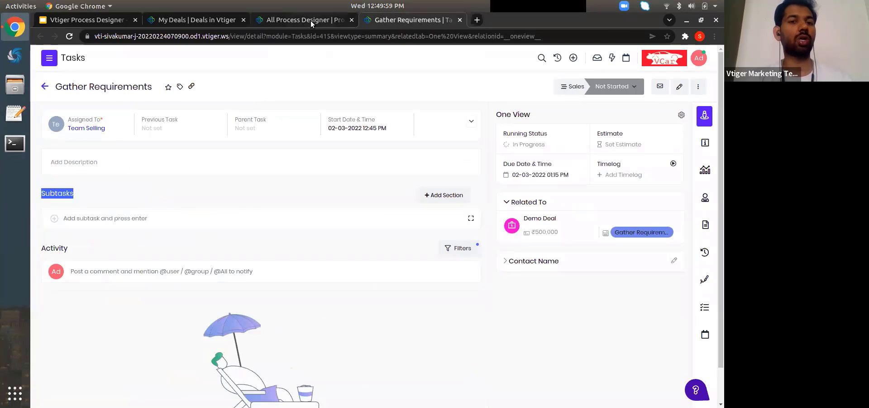
{"action": "left_click", "coordinate": [311, 20]}
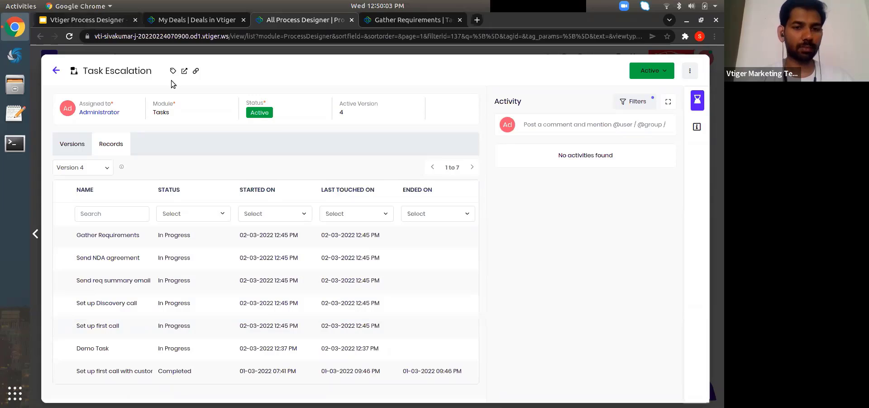
Switch to the Vtiger Process Designer deck in Google Slides and present from the car sale process diagram to the Roadmap slide
{"action": "left_click", "coordinate": [86, 20]}
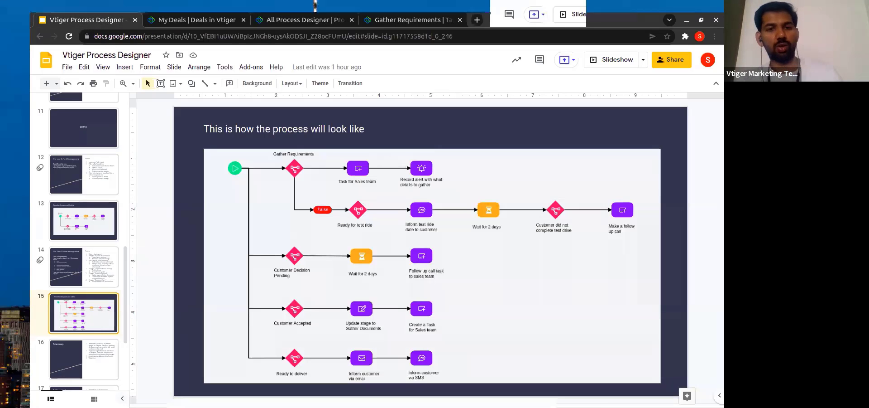
{"action": "left_click", "coordinate": [611, 60]}
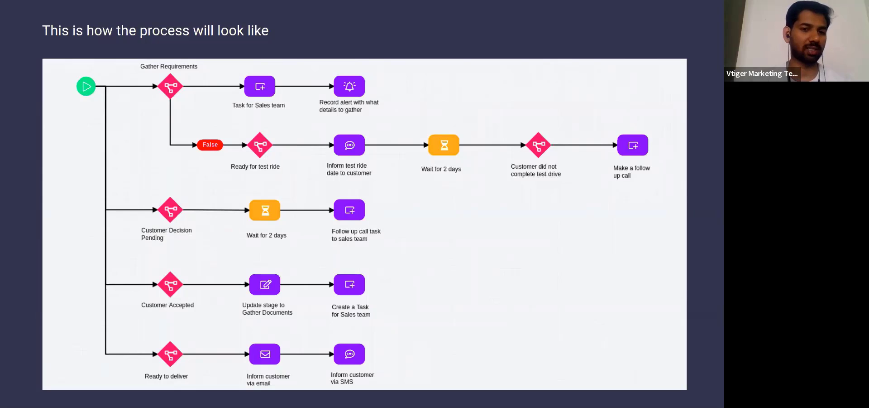
{"action": "key", "text": "Right"}
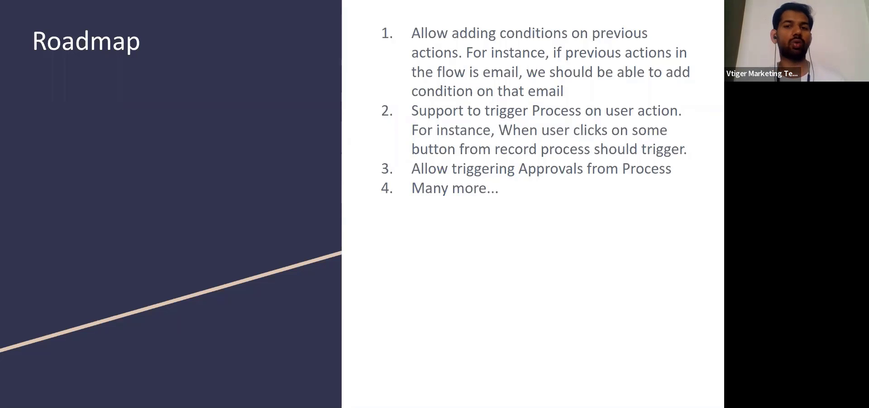
{"action": "key", "text": "Escape"}
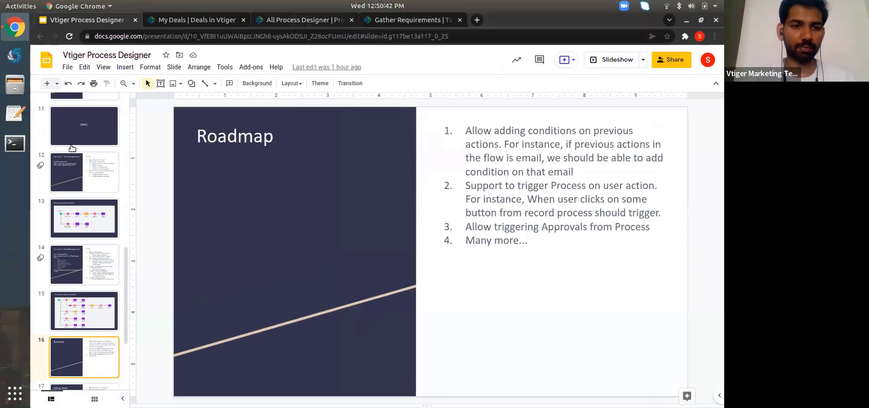
Switch back to Vtiger, preview Task Escalation version 4, and examine the "Task is Still Not Started?" condition
{"action": "key", "text": "ctrl+3"}
{"action": "left_click", "coordinate": [450, 262]}
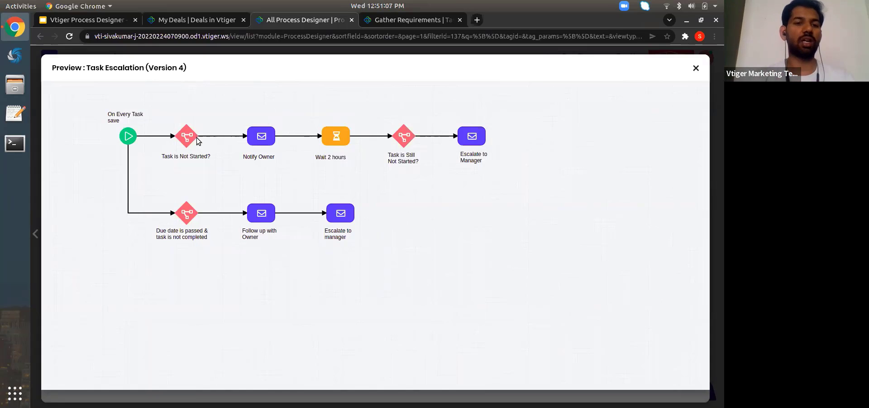
{"action": "left_click", "coordinate": [405, 138]}
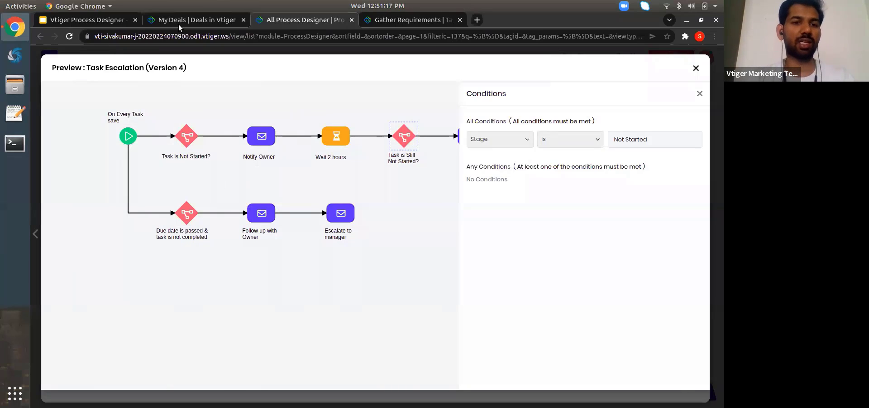
Return to the Roadmap slide in Google Slides and point out the item on triggering a process on user action
{"action": "left_click", "coordinate": [107, 15]}
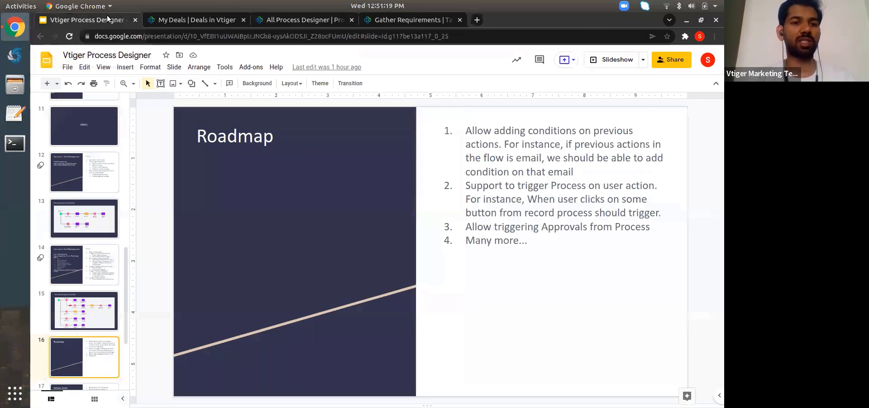
{"action": "left_click", "coordinate": [287, 19]}
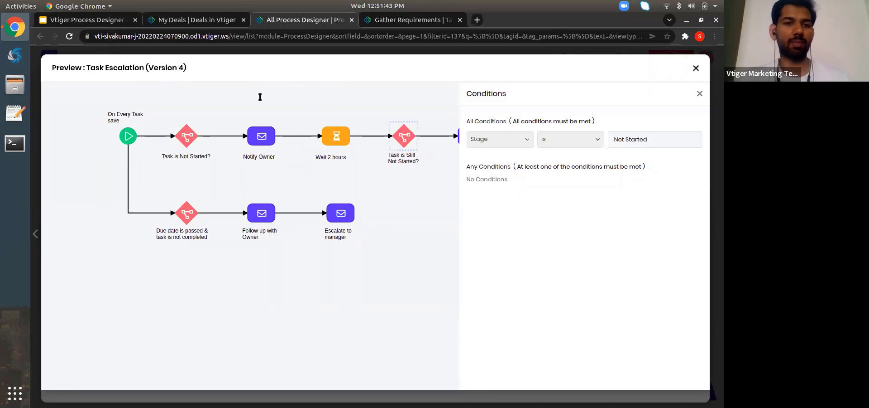
{"action": "left_click", "coordinate": [113, 22]}
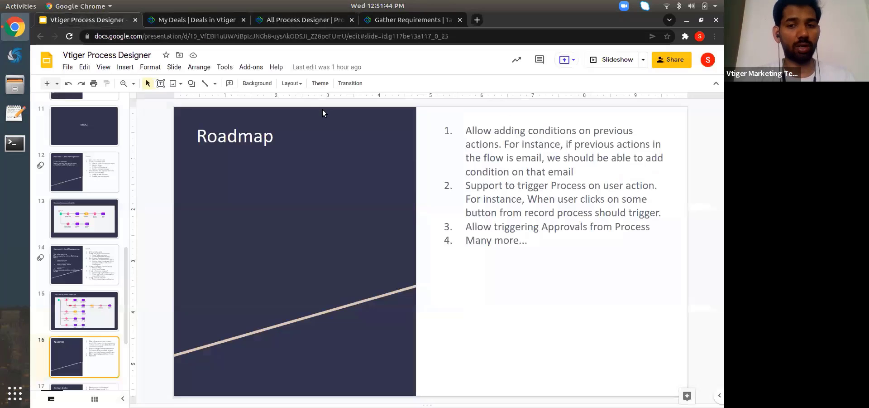
{"action": "triple_click", "coordinate": [508, 192]}
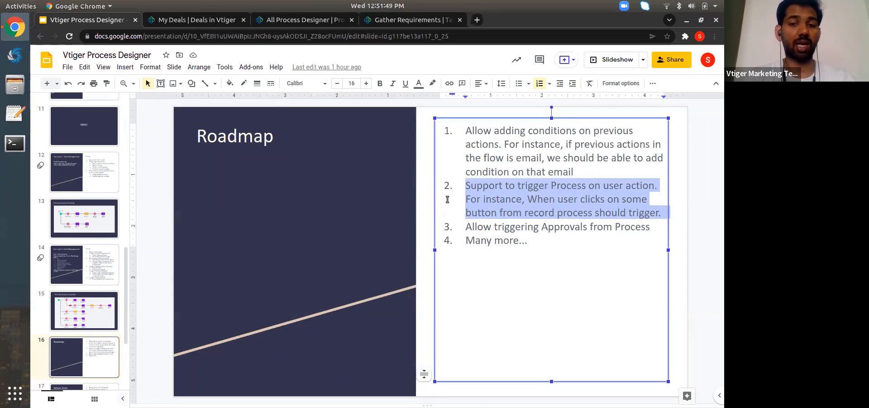
{"action": "left_click", "coordinate": [428, 244]}
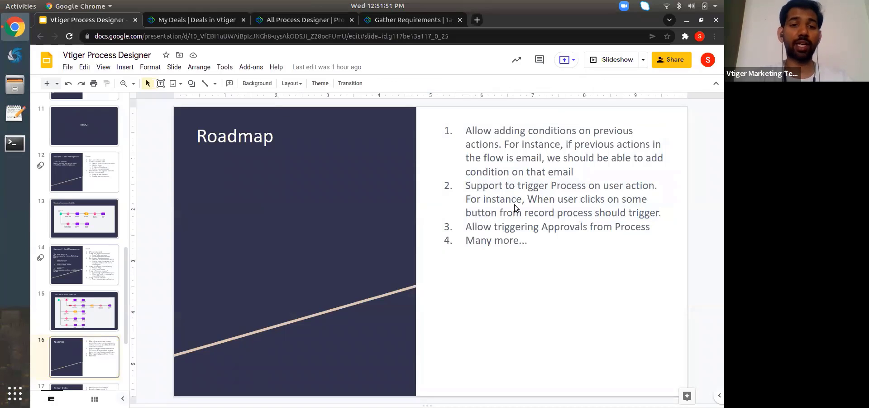